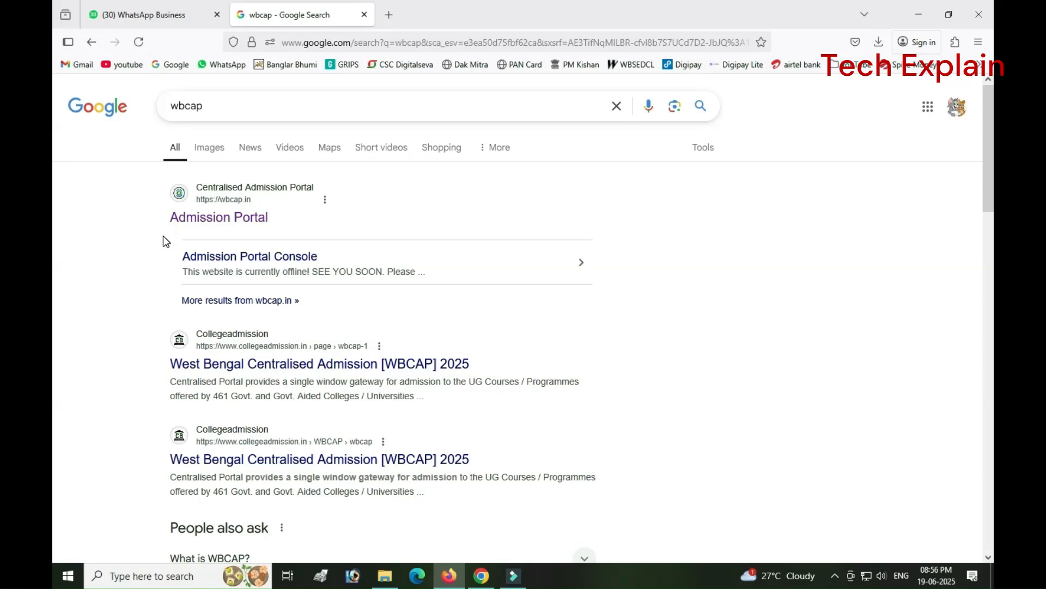
- Open the Admission Portal site from the wbcap search results and dismiss the Important Messages notice and the registration tip
{"action": "left_click", "coordinate": [207, 218]}
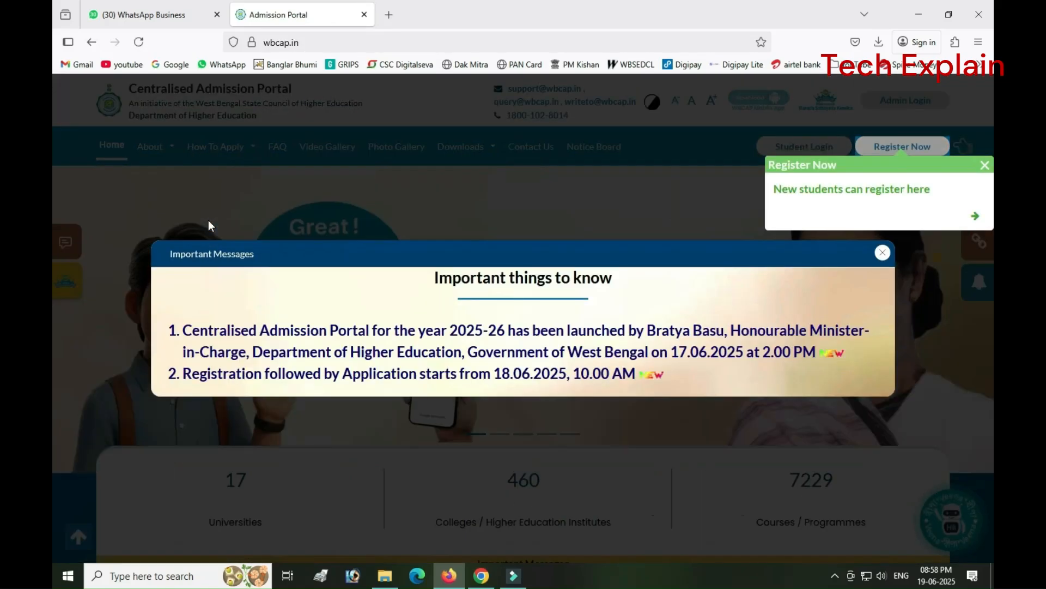
{"action": "left_click", "coordinate": [882, 252]}
{"action": "left_click", "coordinate": [985, 165]}
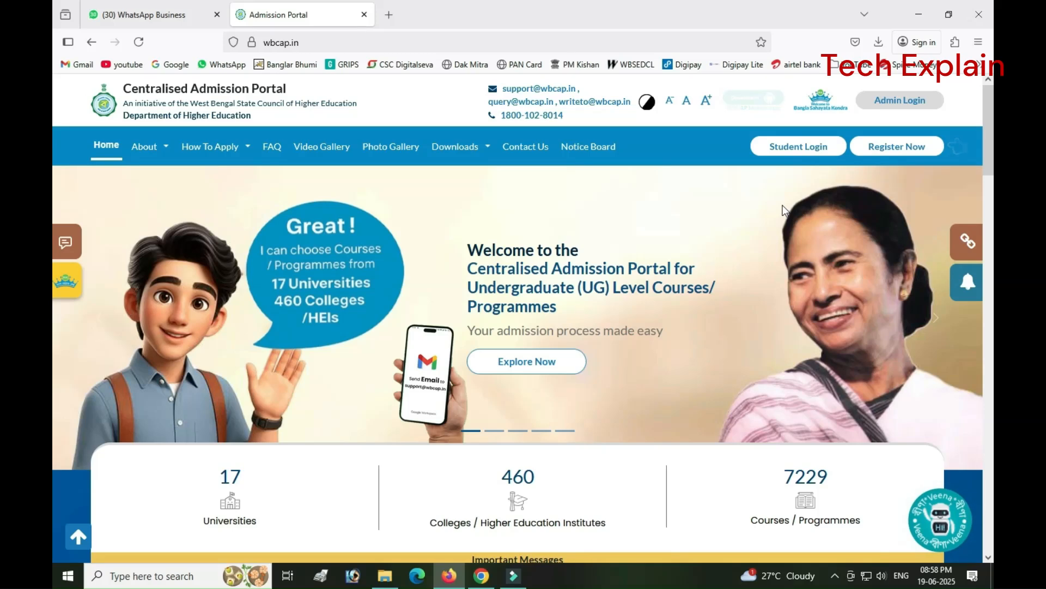
- Start a new student registration and submit the applicant's mobile number and email address to continue to step two
{"action": "left_click", "coordinate": [902, 156]}
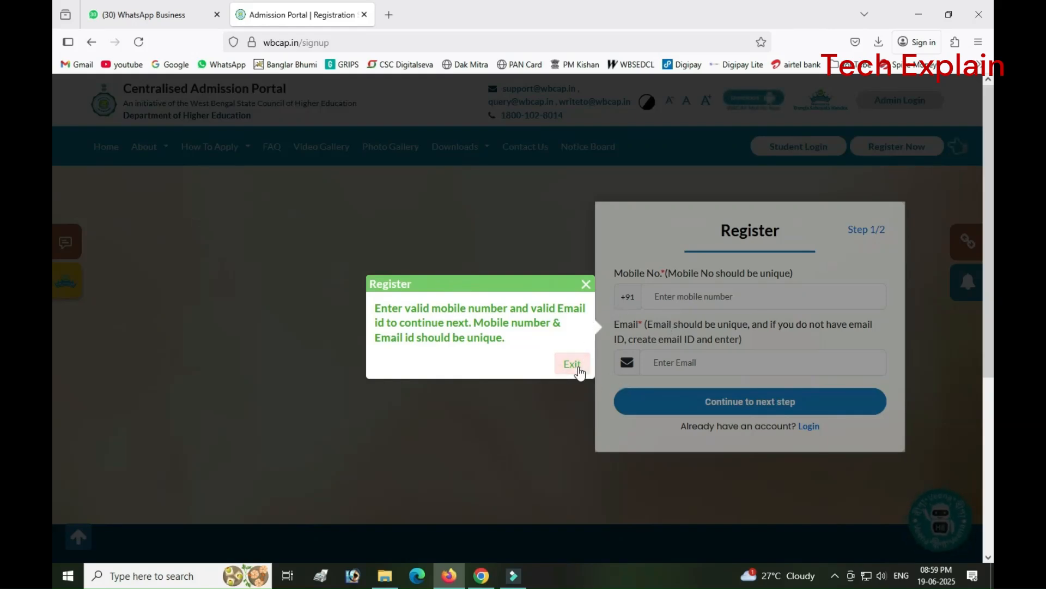
{"action": "left_click", "coordinate": [582, 289]}
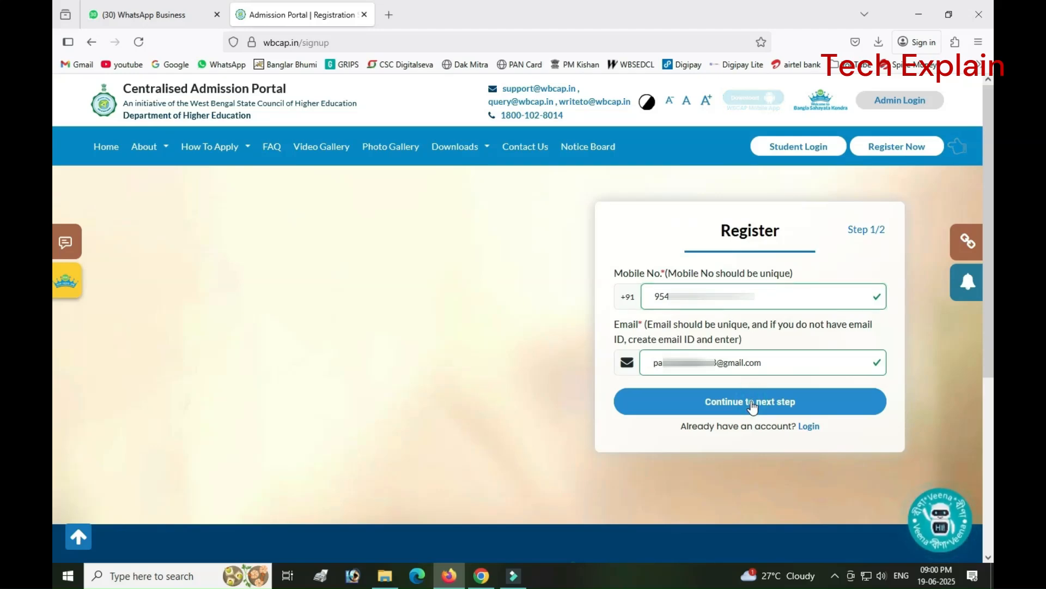
{"action": "left_click", "coordinate": [752, 402]}
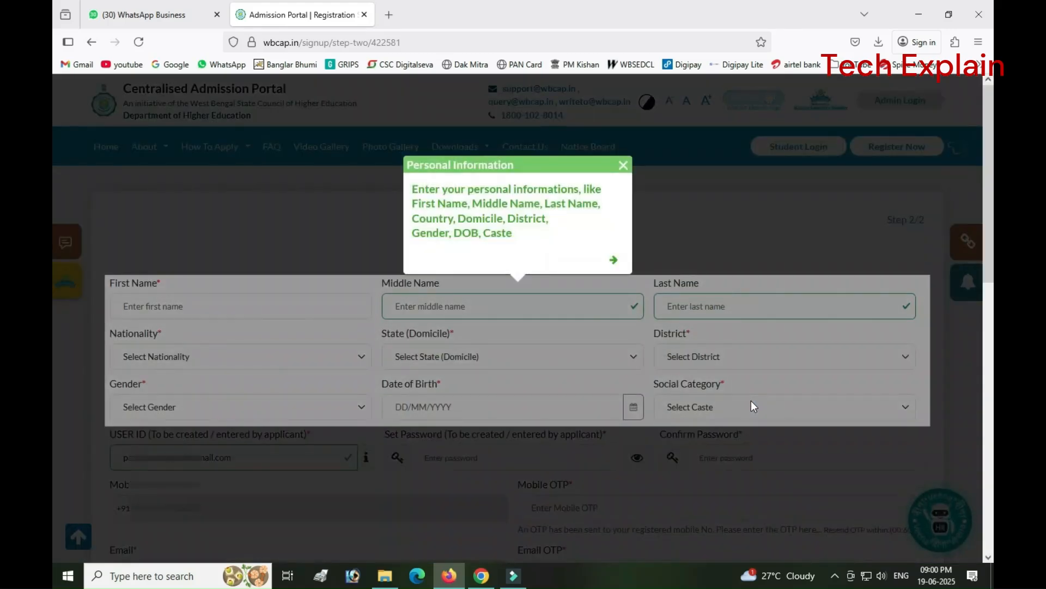
- Fill in the applicant's personal information with the social category Unreserved, and enter a new account password
{"action": "left_click", "coordinate": [626, 164]}
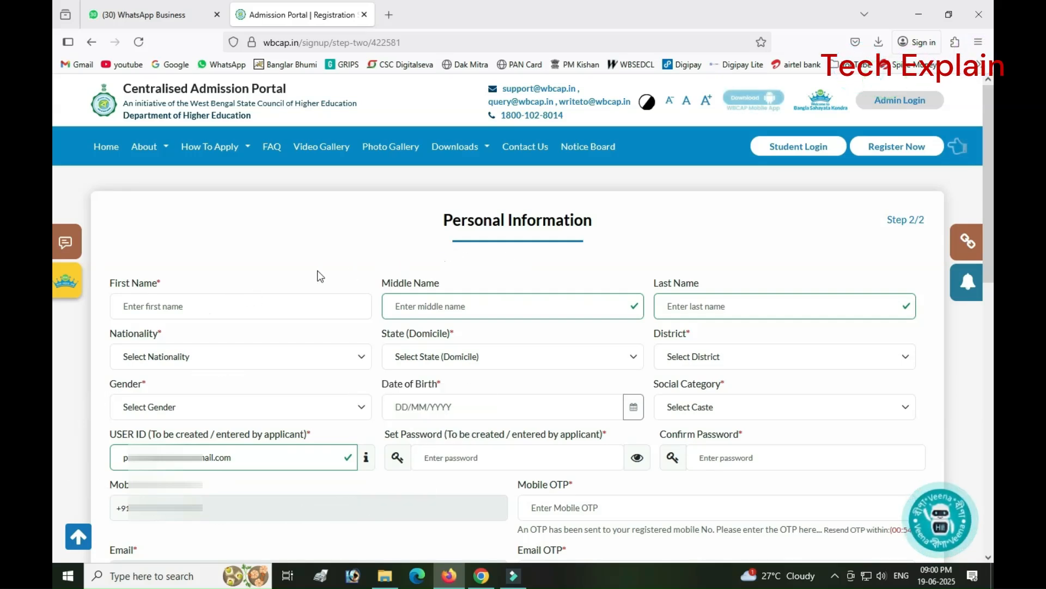
{"action": "left_click", "coordinate": [207, 305]}
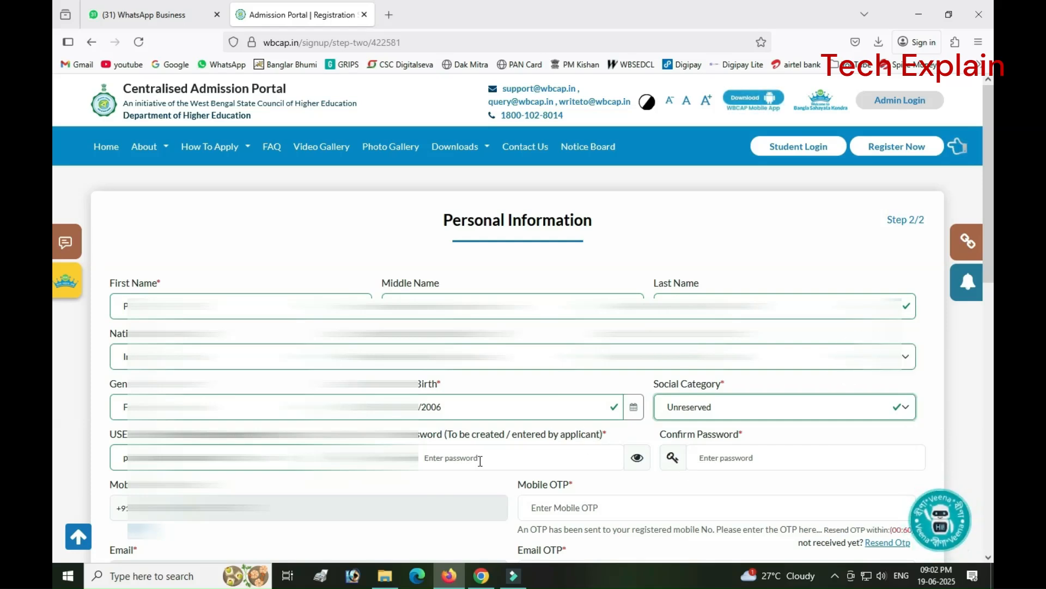
{"action": "left_click", "coordinate": [481, 461]}
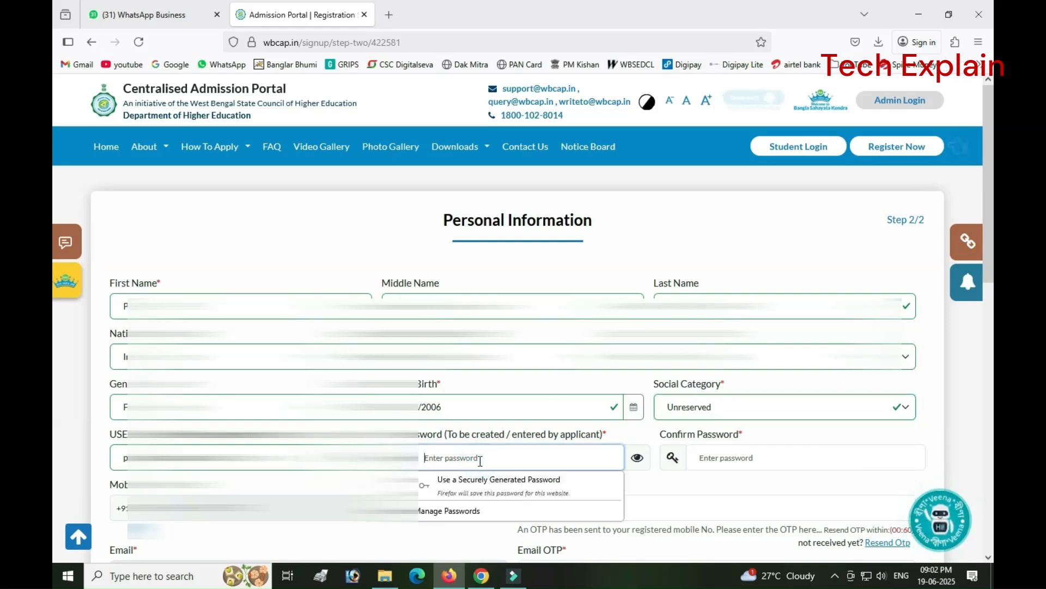
{"action": "type", "text": "•••••"}
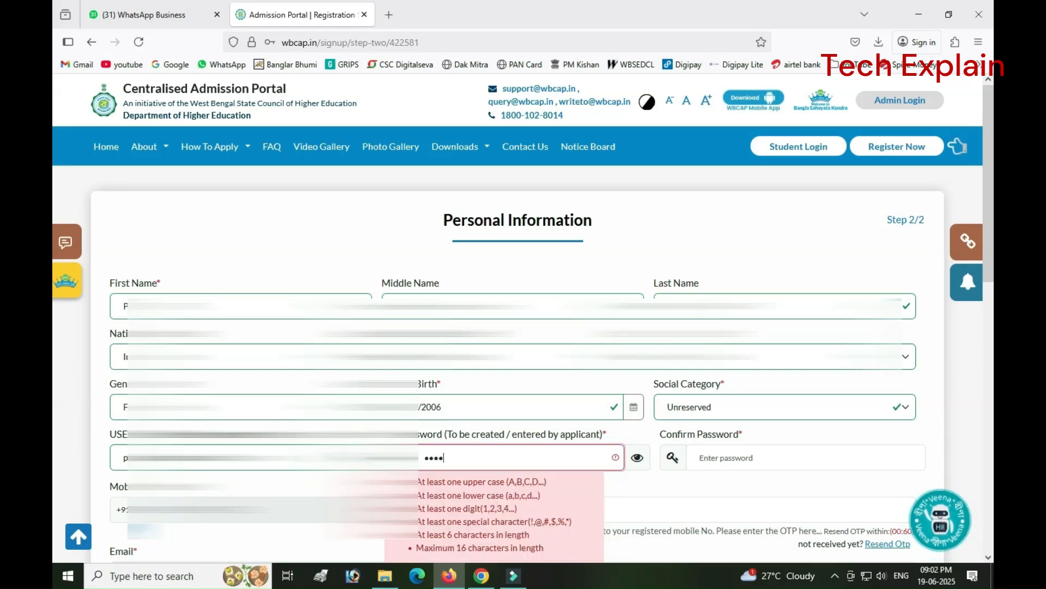
{"action": "type", "text": "•"}
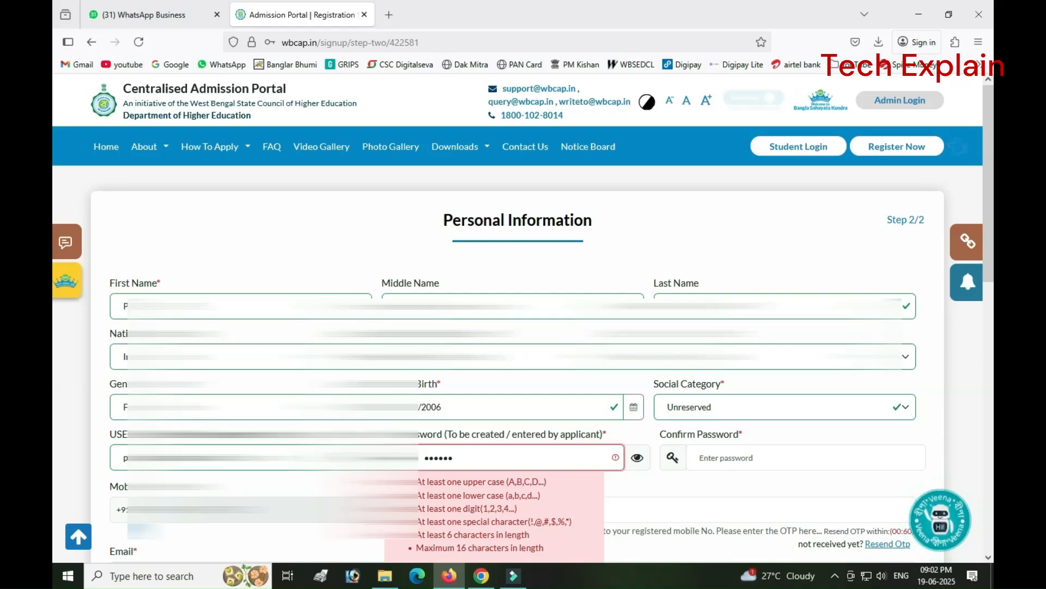
- Review the remaining registration fields, including the (10+2) registration number, roll number, certificate upload and rules agreement
{"action": "scroll", "coordinate": [55, 397], "scroll_direction": "down", "scroll_amount": 5}
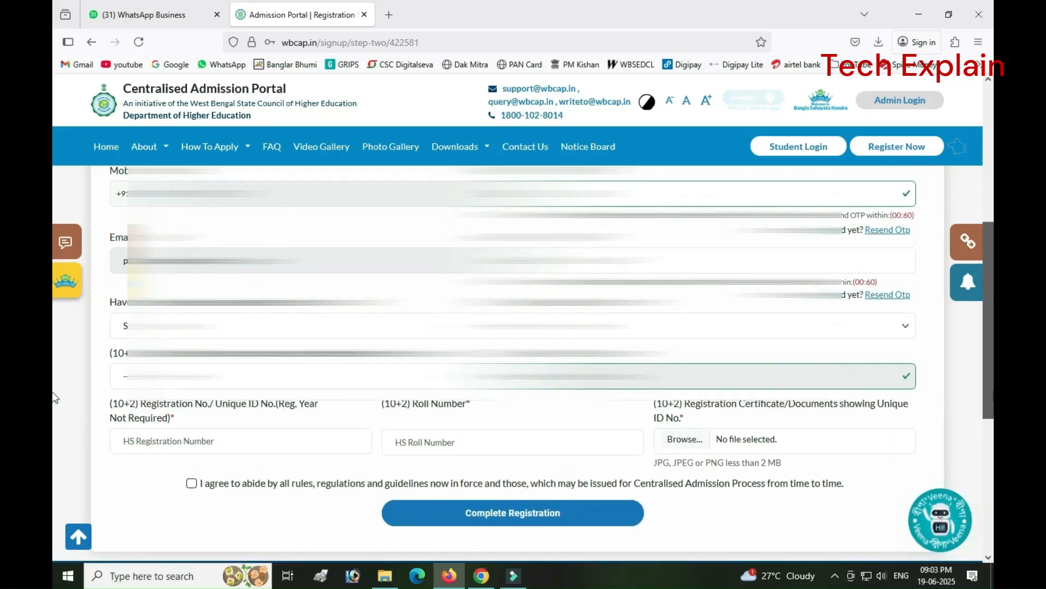
{"action": "scroll", "coordinate": [53, 398], "scroll_direction": "down", "scroll_amount": 1}
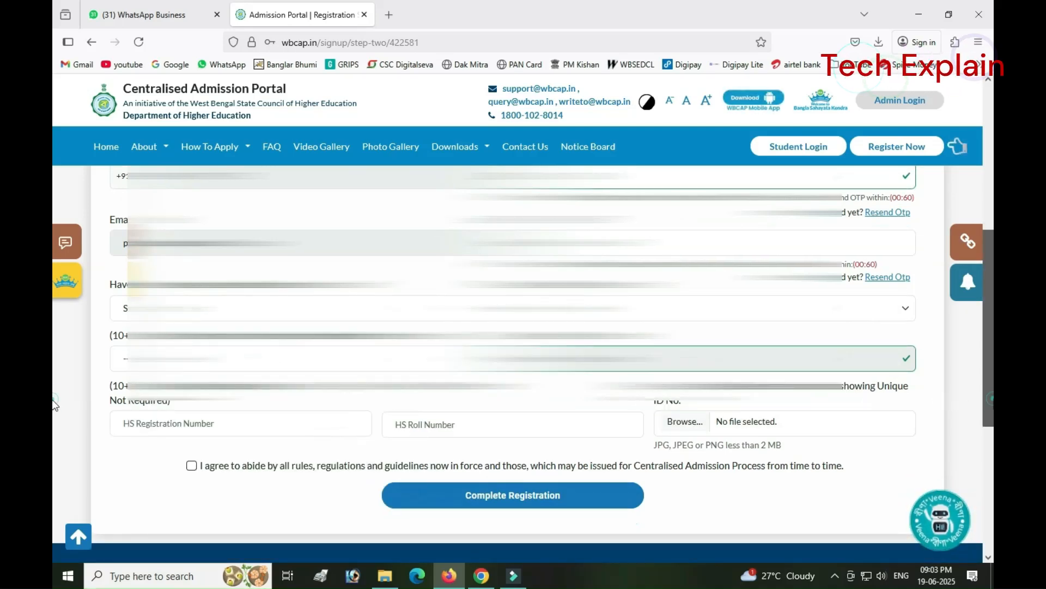
{"action": "scroll", "coordinate": [54, 403], "scroll_direction": "up", "scroll_amount": 1}
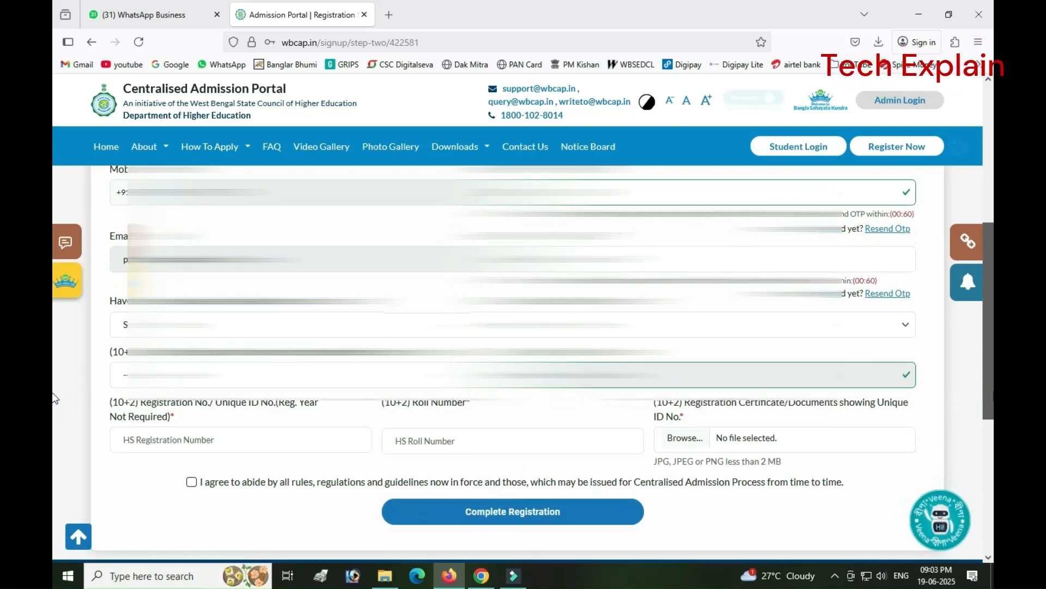
{"action": "scroll", "coordinate": [53, 397], "scroll_direction": "down", "scroll_amount": 1}
{"action": "scroll", "coordinate": [53, 398], "scroll_direction": "up", "scroll_amount": 1}
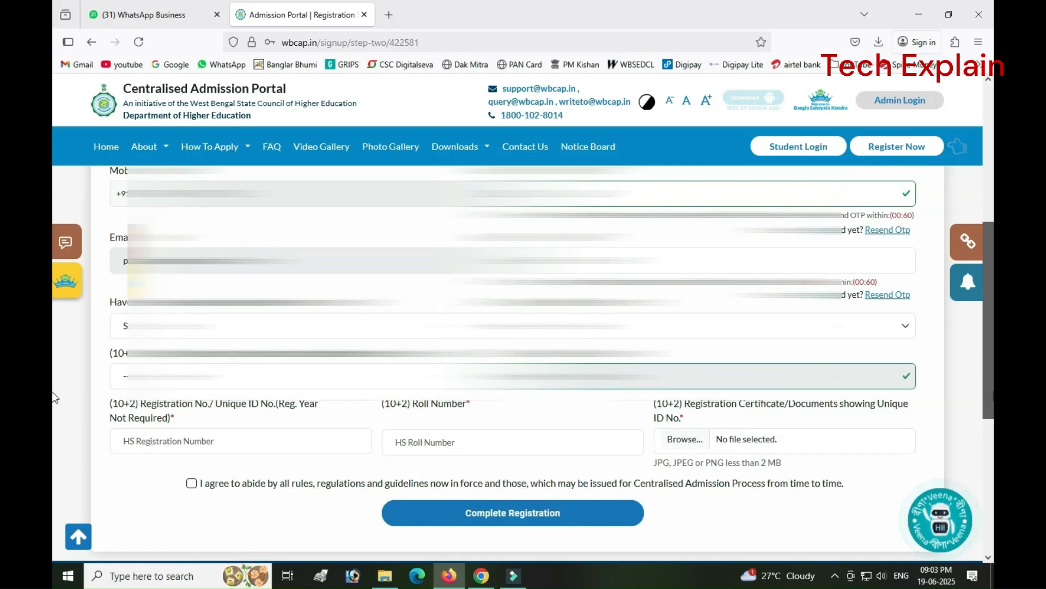
{"action": "scroll", "coordinate": [53, 398], "scroll_direction": "down", "scroll_amount": 1}
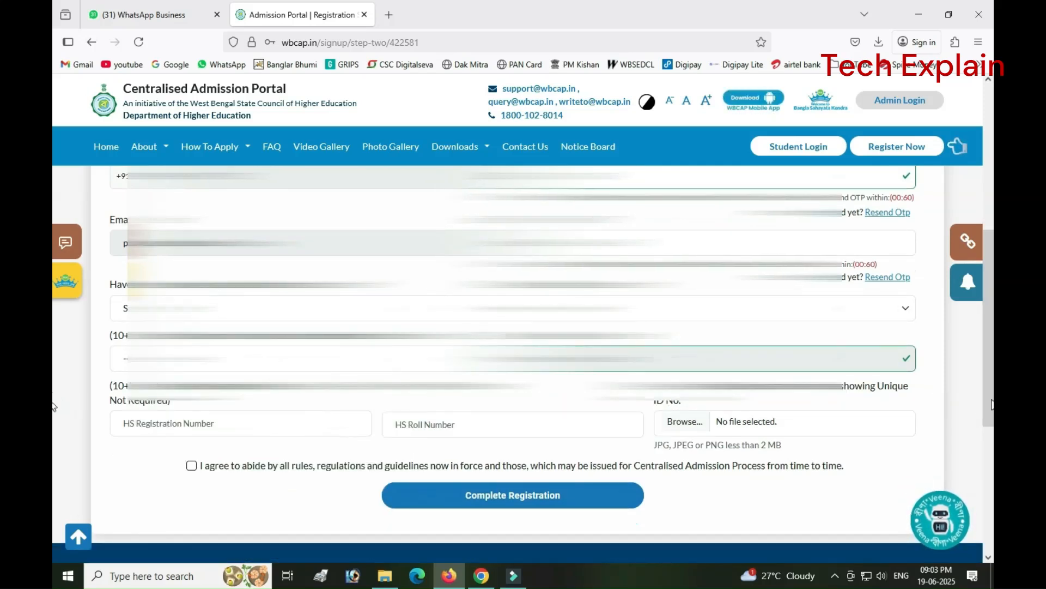
{"action": "scroll", "coordinate": [53, 398], "scroll_direction": "up", "scroll_amount": 1}
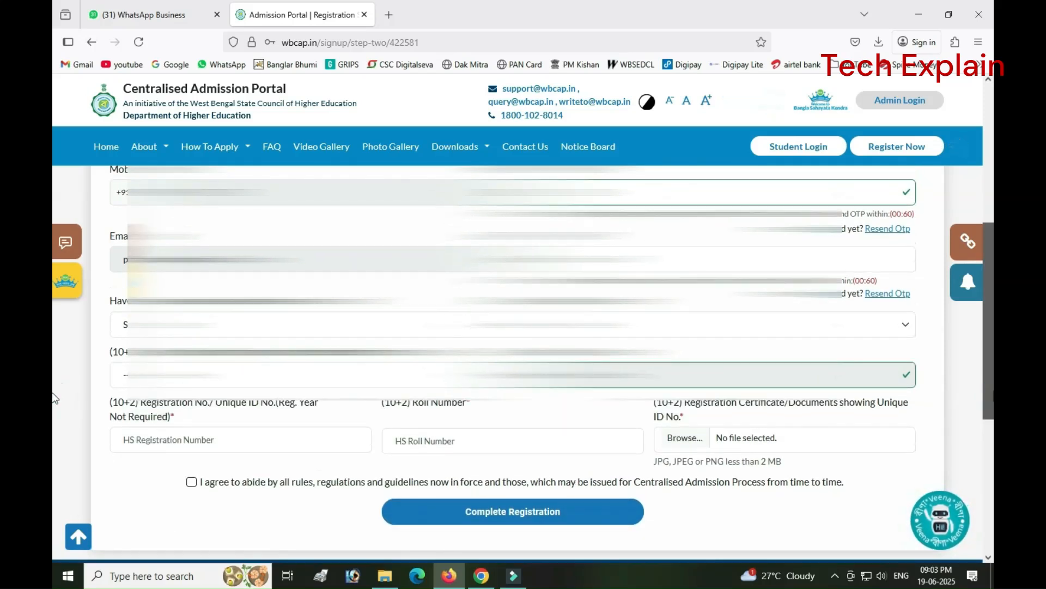
{"action": "scroll", "coordinate": [53, 398], "scroll_direction": "down", "scroll_amount": 1}
{"action": "scroll", "coordinate": [53, 397], "scroll_direction": "up", "scroll_amount": 1}
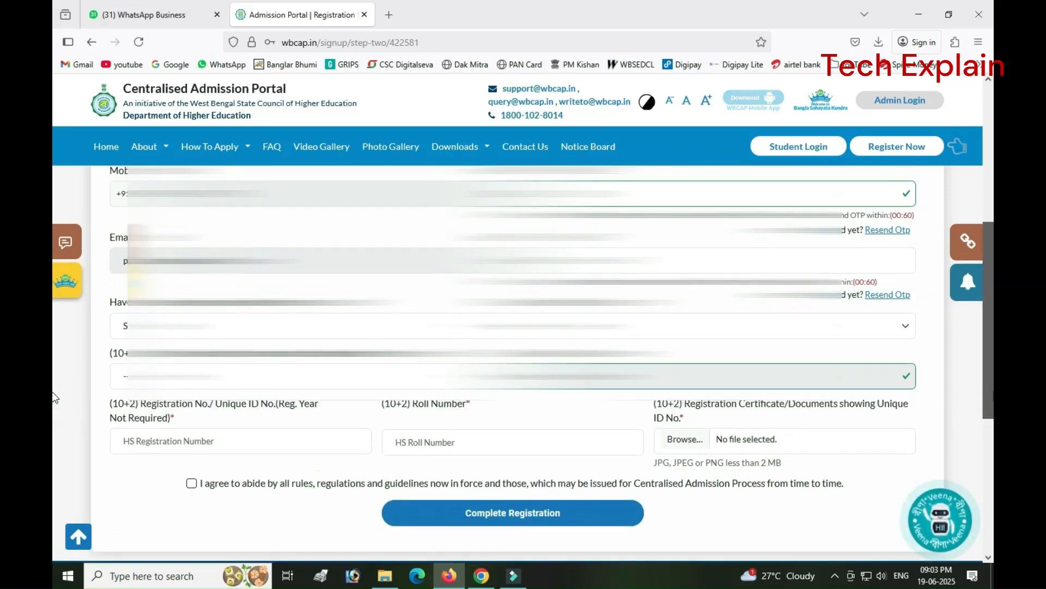
{"action": "scroll", "coordinate": [53, 398], "scroll_direction": "down", "scroll_amount": 1}
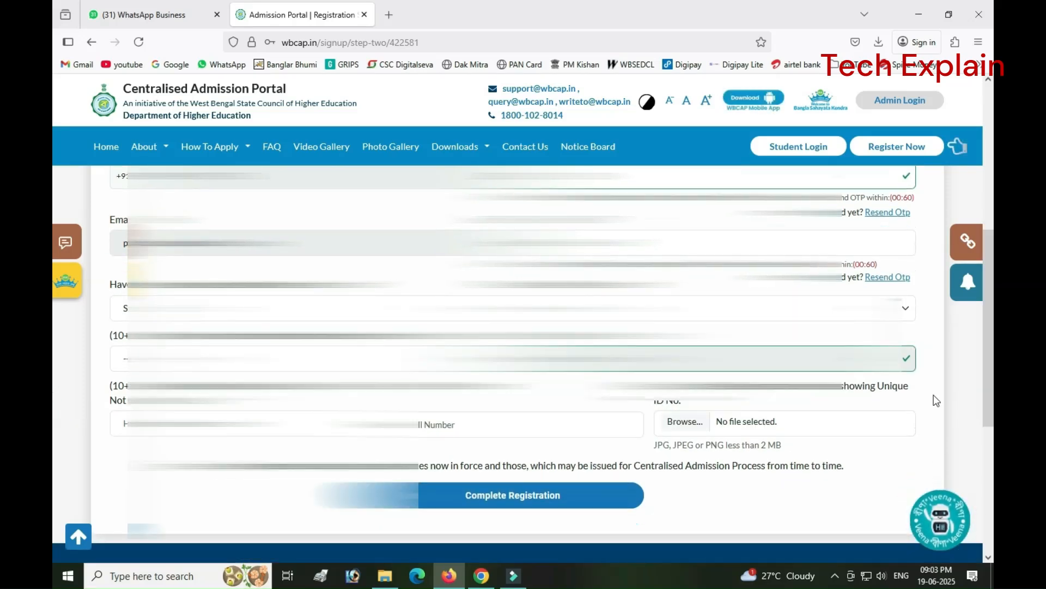
{"action": "scroll", "coordinate": [53, 398], "scroll_direction": "up", "scroll_amount": 1}
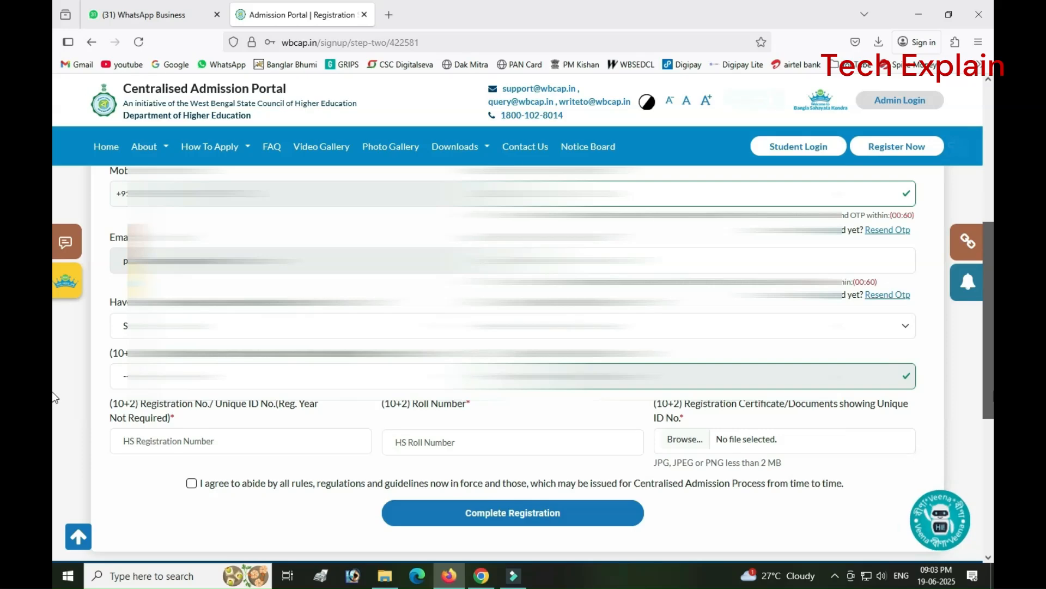
{"action": "scroll", "coordinate": [53, 398], "scroll_direction": "down", "scroll_amount": 1}
{"action": "scroll", "coordinate": [53, 398], "scroll_direction": "up", "scroll_amount": 1}
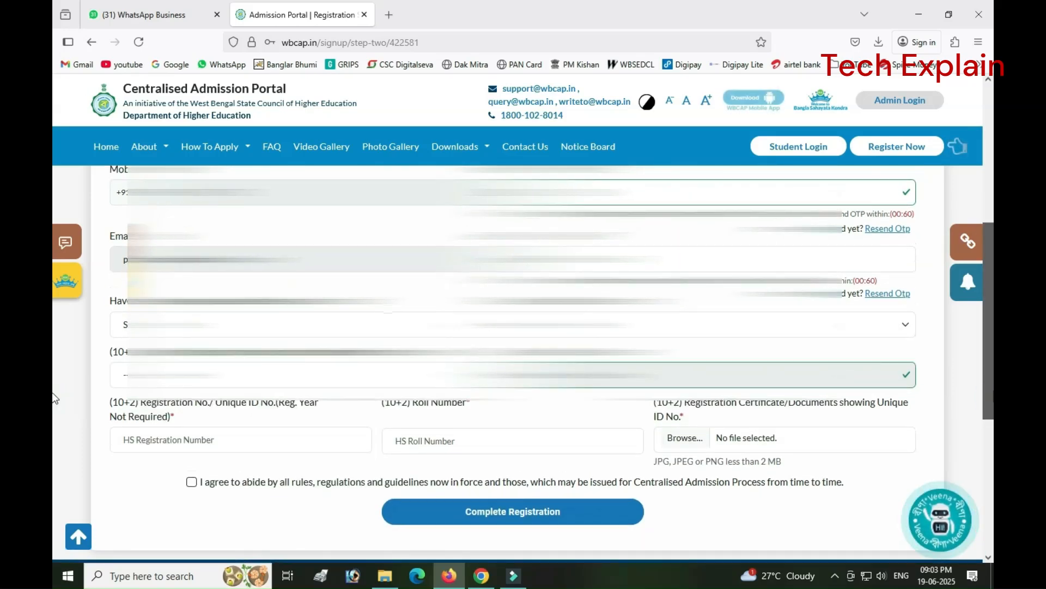
{"action": "scroll", "coordinate": [53, 398], "scroll_direction": "down", "scroll_amount": 1}
{"action": "scroll", "coordinate": [53, 398], "scroll_direction": "up", "scroll_amount": 1}
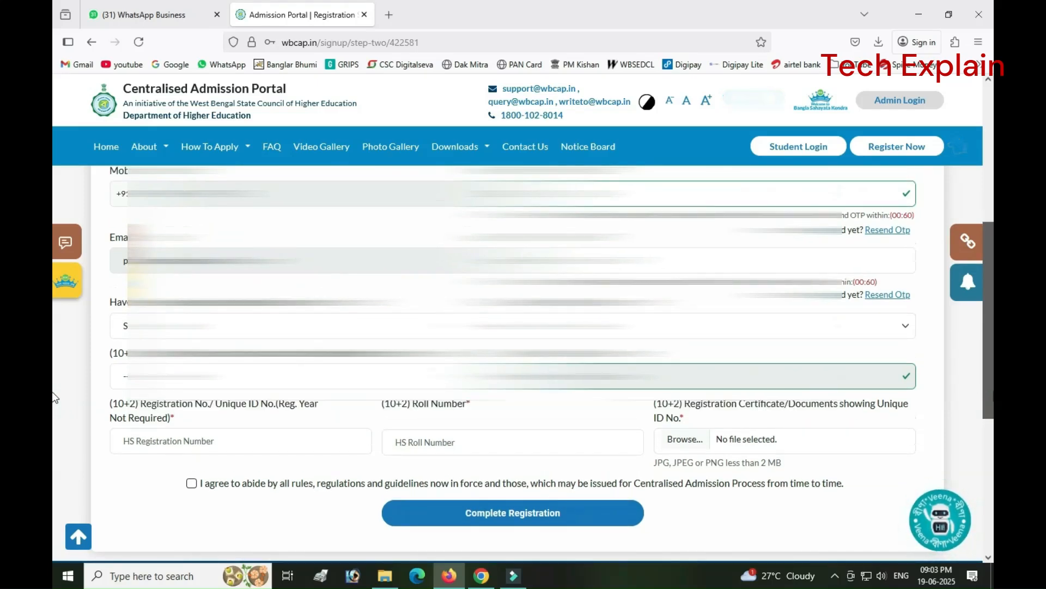
{"action": "scroll", "coordinate": [53, 398], "scroll_direction": "down", "scroll_amount": 1}
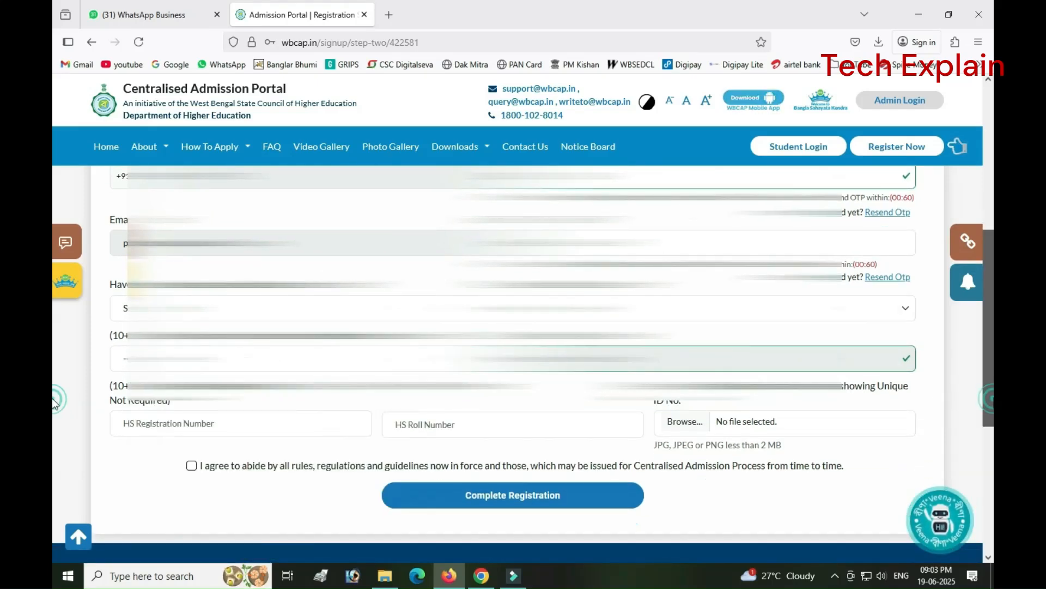
{"action": "scroll", "coordinate": [53, 398], "scroll_direction": "up", "scroll_amount": 1}
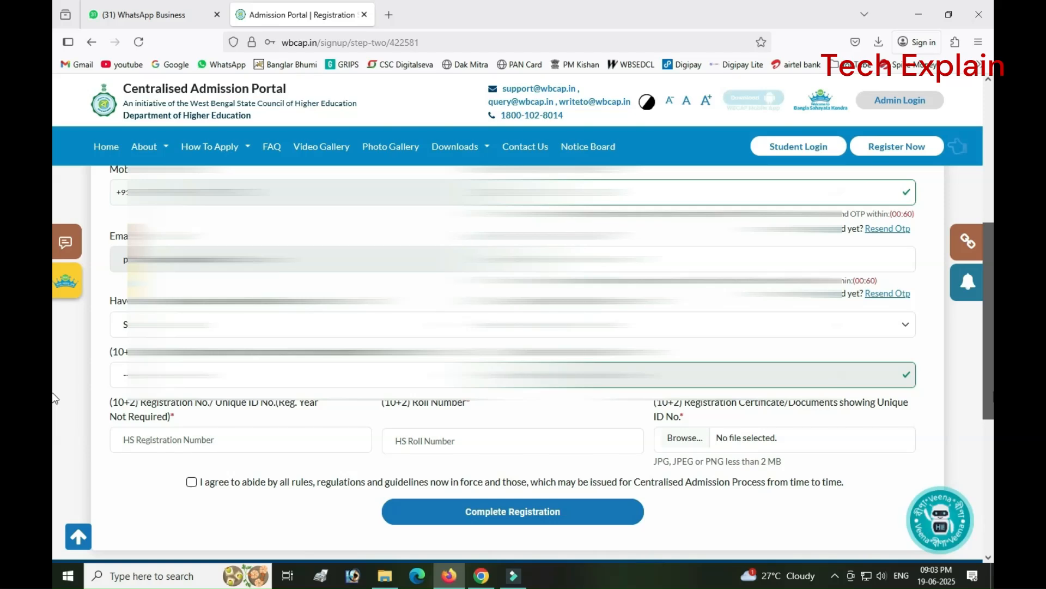
{"action": "scroll", "coordinate": [53, 398], "scroll_direction": "down", "scroll_amount": 1}
{"action": "scroll", "coordinate": [55, 398], "scroll_direction": "up", "scroll_amount": 1}
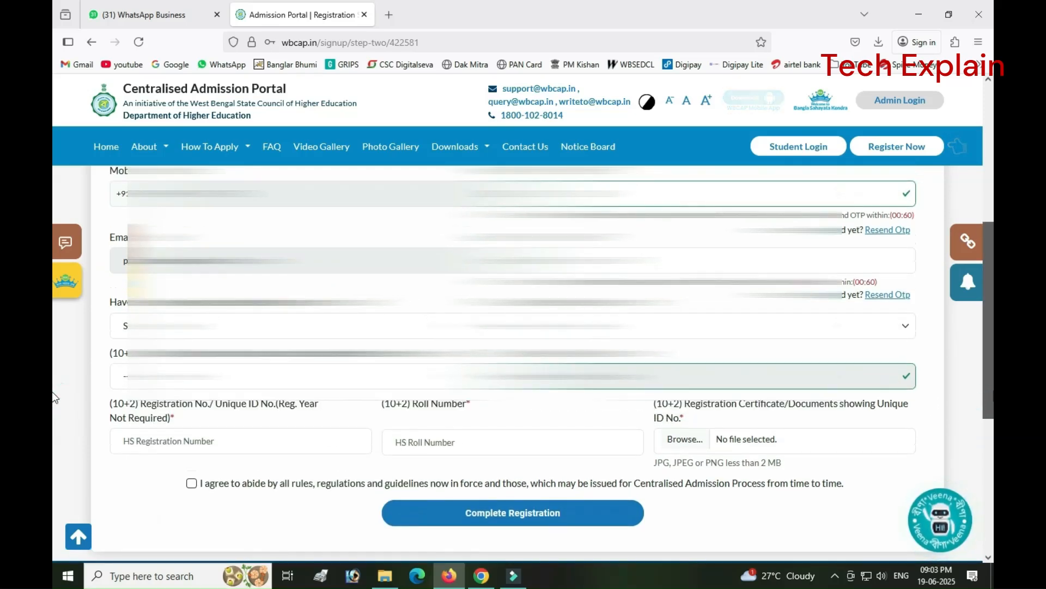
{"action": "scroll", "coordinate": [53, 398], "scroll_direction": "down", "scroll_amount": 1}
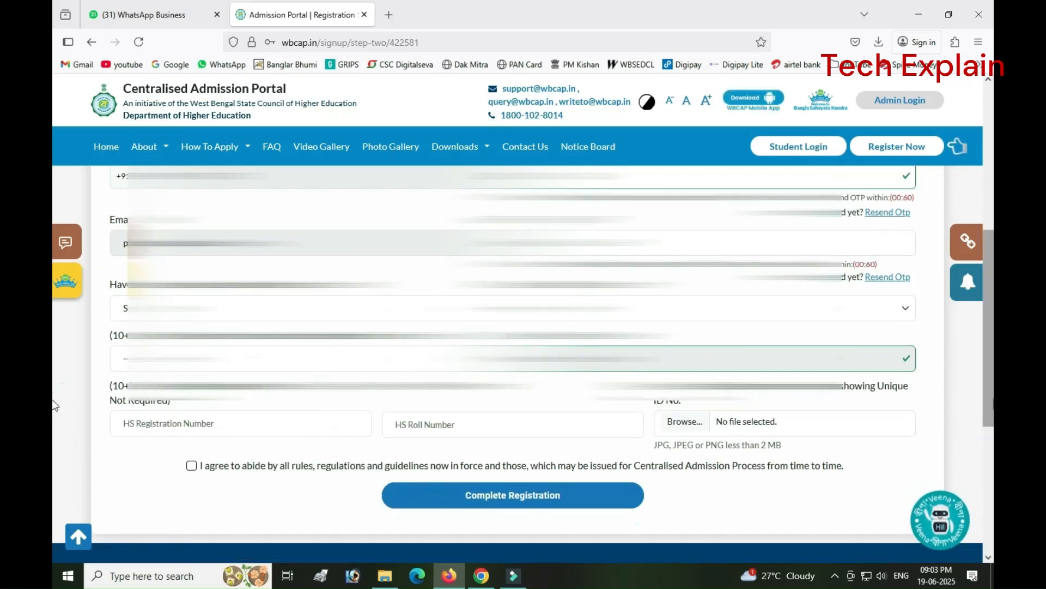
{"action": "scroll", "coordinate": [54, 401], "scroll_direction": "up", "scroll_amount": 1}
{"action": "left_click_drag", "start_coordinate": [993, 392], "coordinate": [993, 393]}
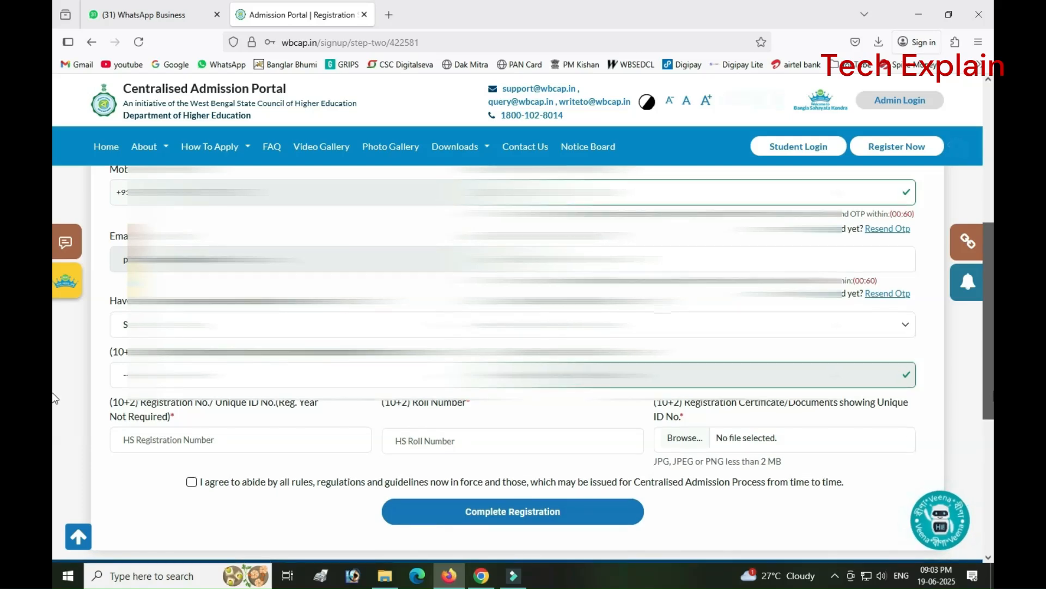
{"action": "scroll", "coordinate": [54, 398], "scroll_direction": "down", "scroll_amount": 1}
{"action": "scroll", "coordinate": [55, 398], "scroll_direction": "up", "scroll_amount": 1}
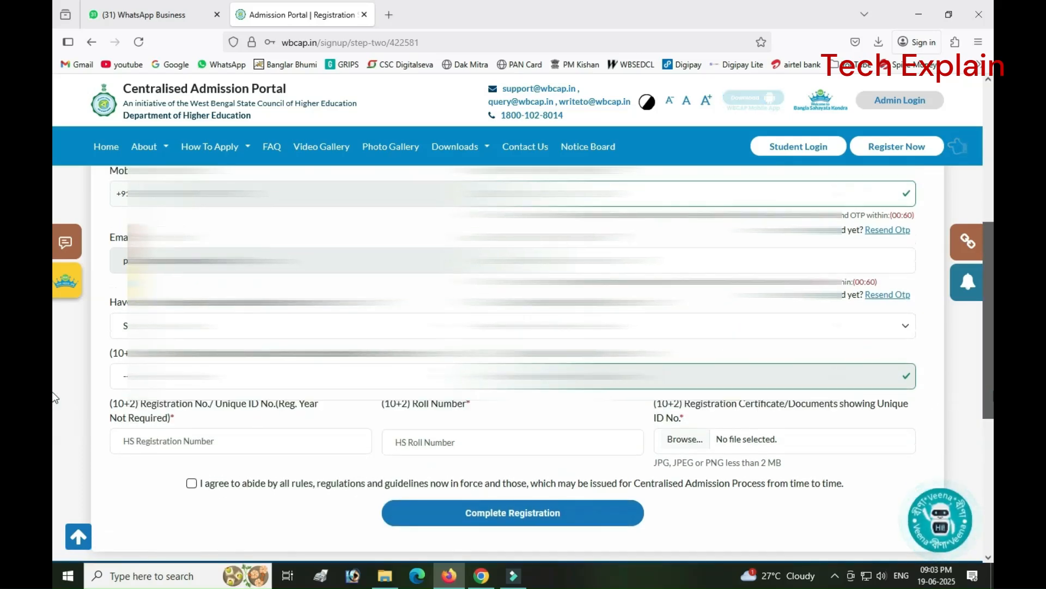
{"action": "scroll", "coordinate": [54, 398], "scroll_direction": "down", "scroll_amount": 1}
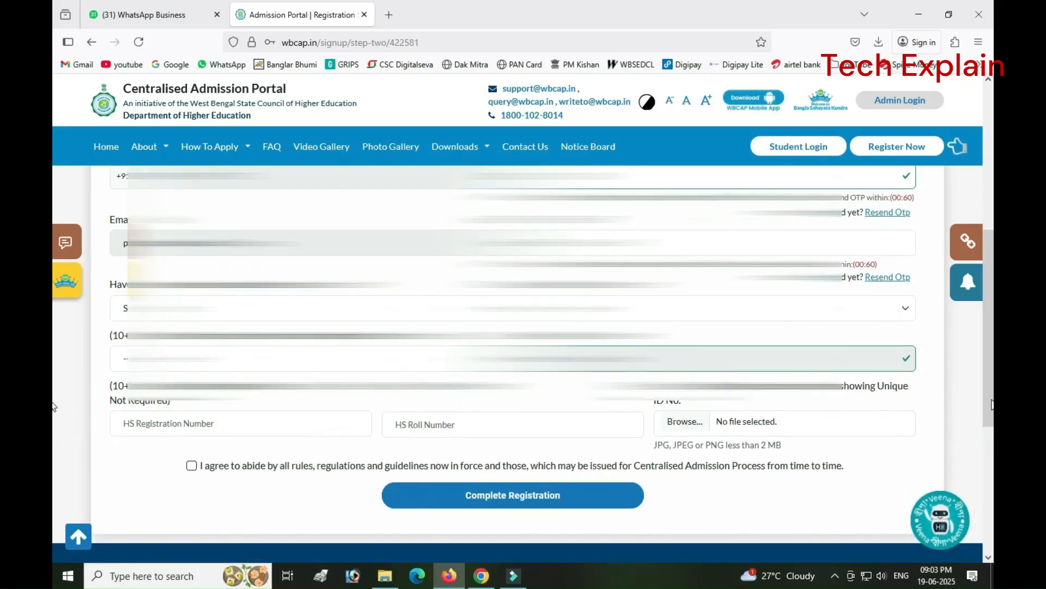
{"action": "scroll", "coordinate": [55, 397], "scroll_direction": "up", "scroll_amount": 1}
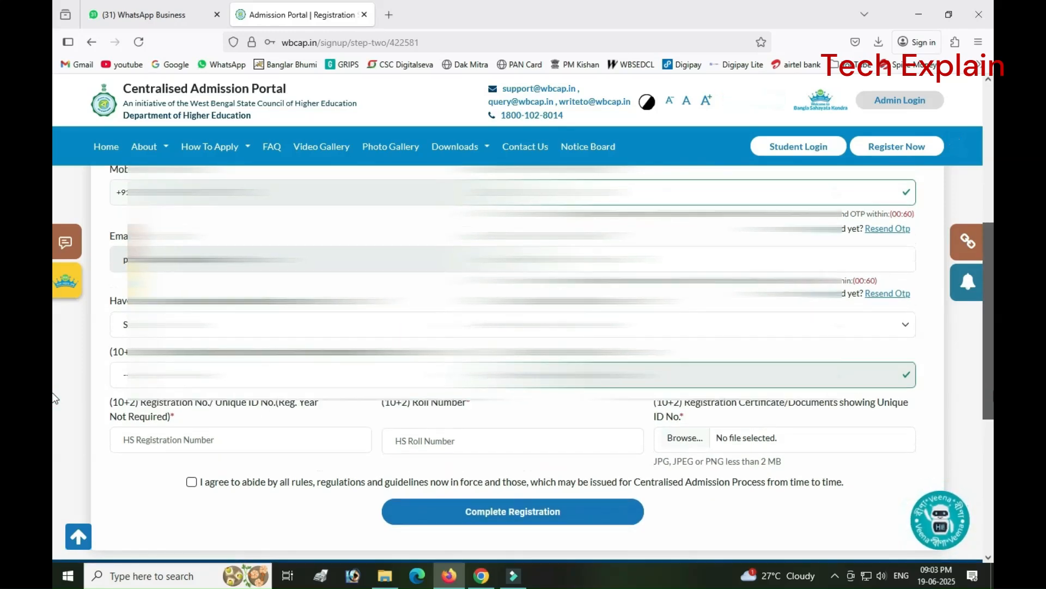
{"action": "scroll", "coordinate": [54, 397], "scroll_direction": "down", "scroll_amount": 1}
{"action": "scroll", "coordinate": [54, 398], "scroll_direction": "up", "scroll_amount": 1}
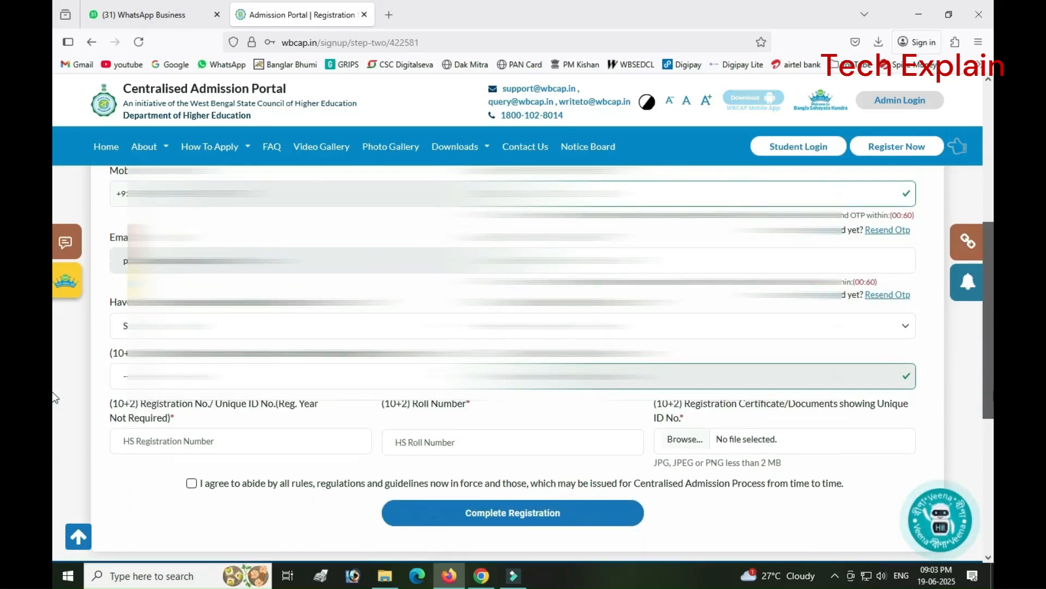
{"action": "scroll", "coordinate": [54, 401], "scroll_direction": "down", "scroll_amount": 1}
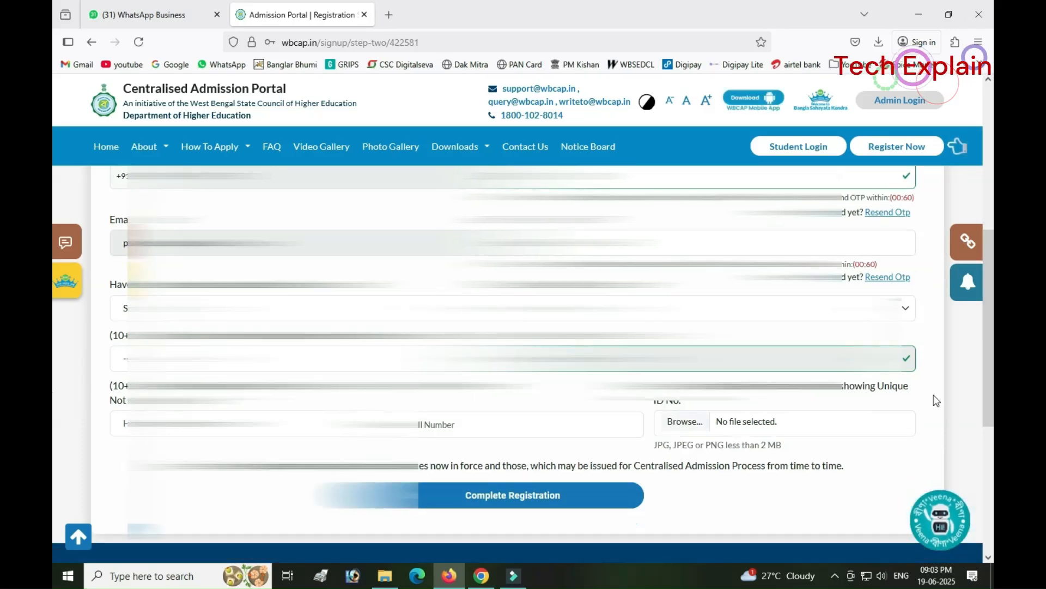
{"action": "scroll", "coordinate": [54, 400], "scroll_direction": "up", "scroll_amount": 1}
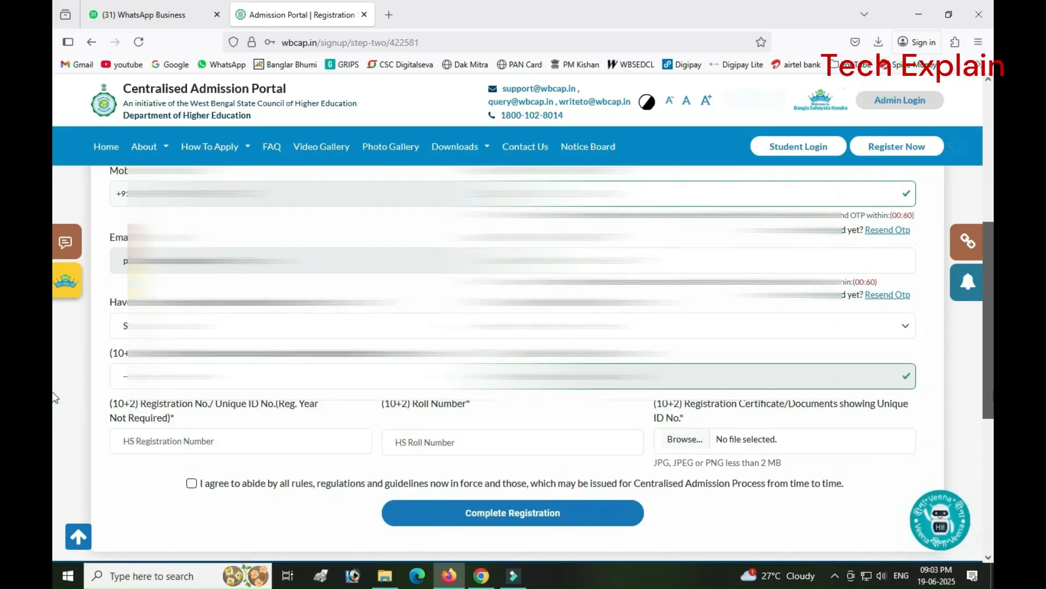
{"action": "scroll", "coordinate": [54, 400], "scroll_direction": "down", "scroll_amount": 1}
{"action": "scroll", "coordinate": [55, 400], "scroll_direction": "up", "scroll_amount": 1}
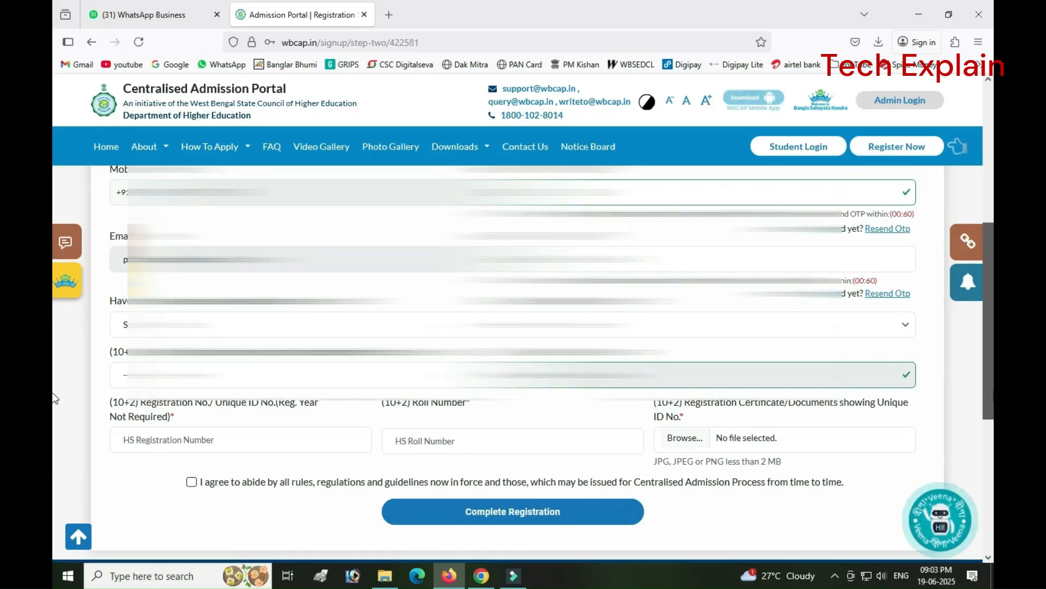
{"action": "scroll", "coordinate": [55, 398], "scroll_direction": "down", "scroll_amount": 1}
{"action": "scroll", "coordinate": [54, 398], "scroll_direction": "up", "scroll_amount": 1}
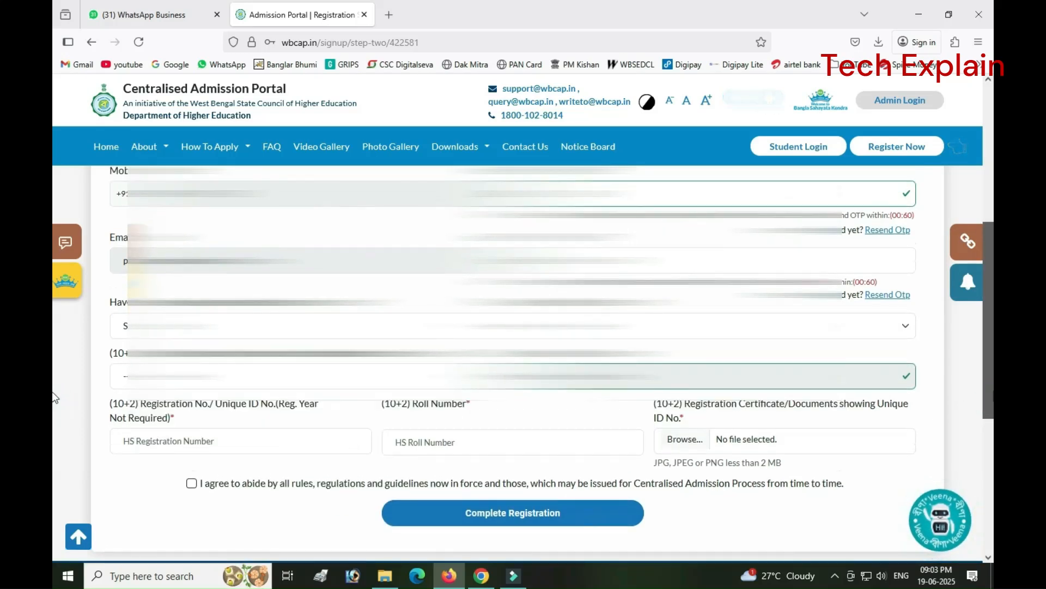
{"action": "scroll", "coordinate": [54, 398], "scroll_direction": "down", "scroll_amount": 1}
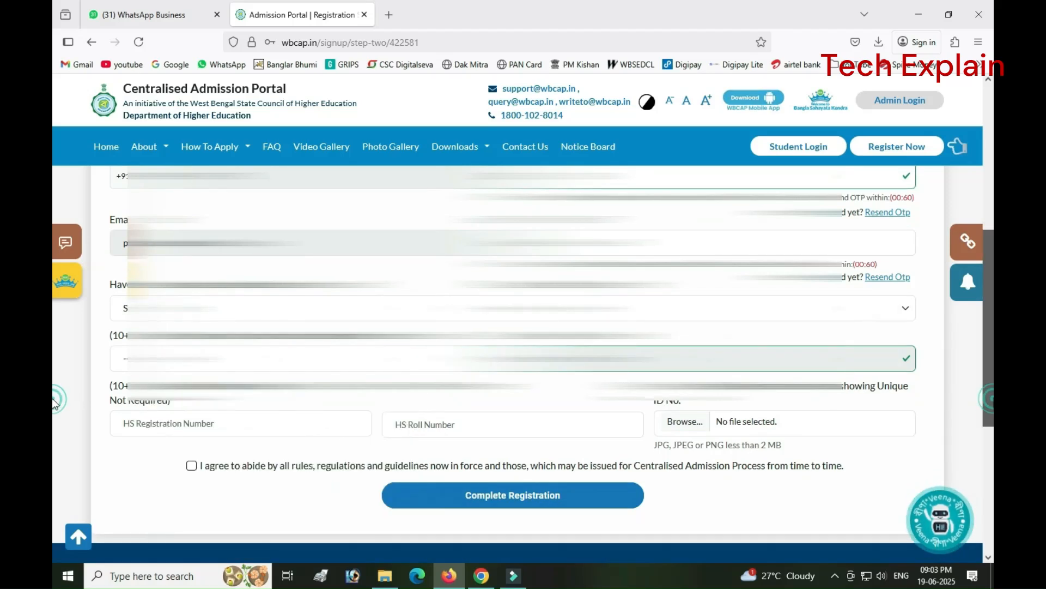
- Submit the completed student registration with the rules agreement accepted, and continue to the login page
{"action": "scroll", "coordinate": [55, 398], "scroll_direction": "up", "scroll_amount": 1}
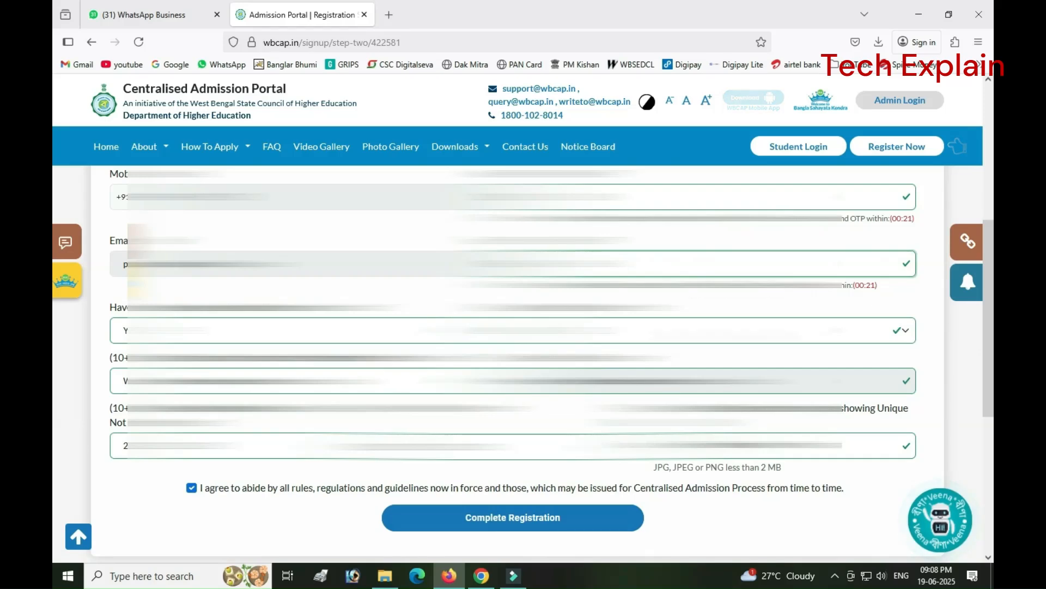
{"action": "left_click", "coordinate": [564, 523]}
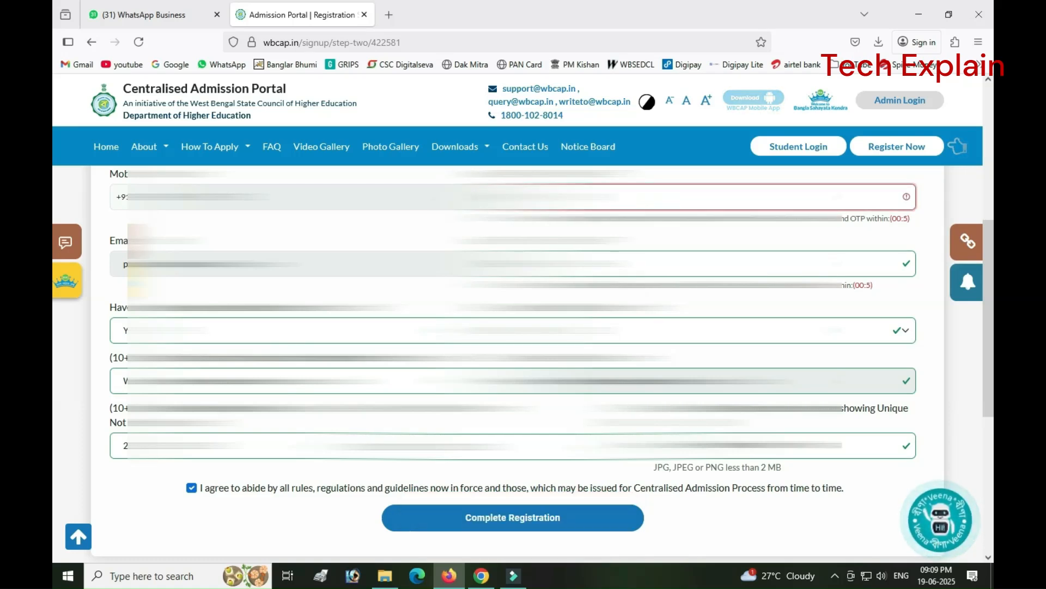
{"action": "left_click", "coordinate": [544, 522]}
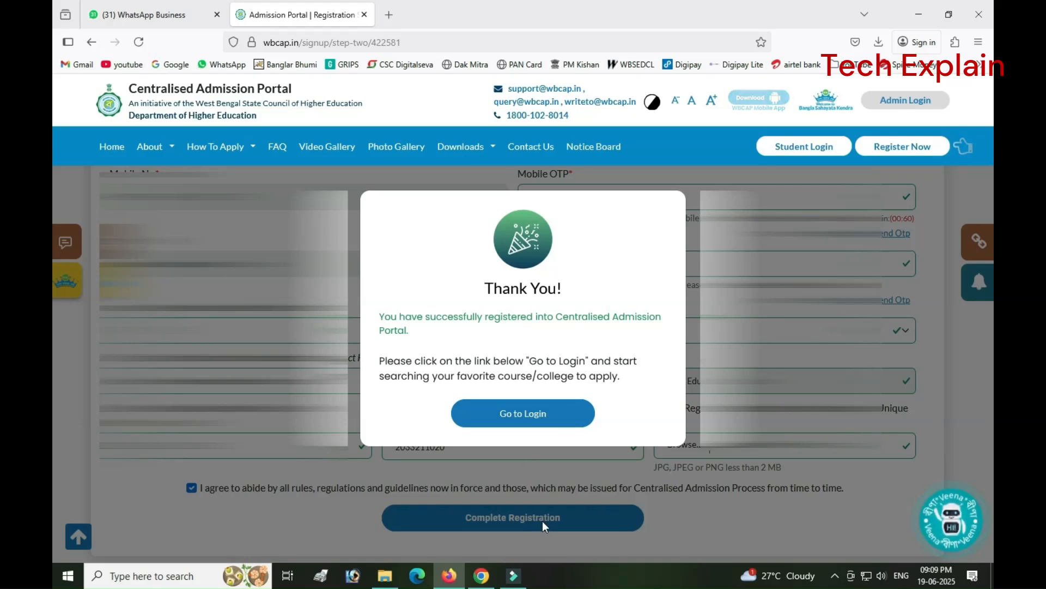
{"action": "left_click", "coordinate": [540, 413]}
{"action": "left_click", "coordinate": [582, 304]}
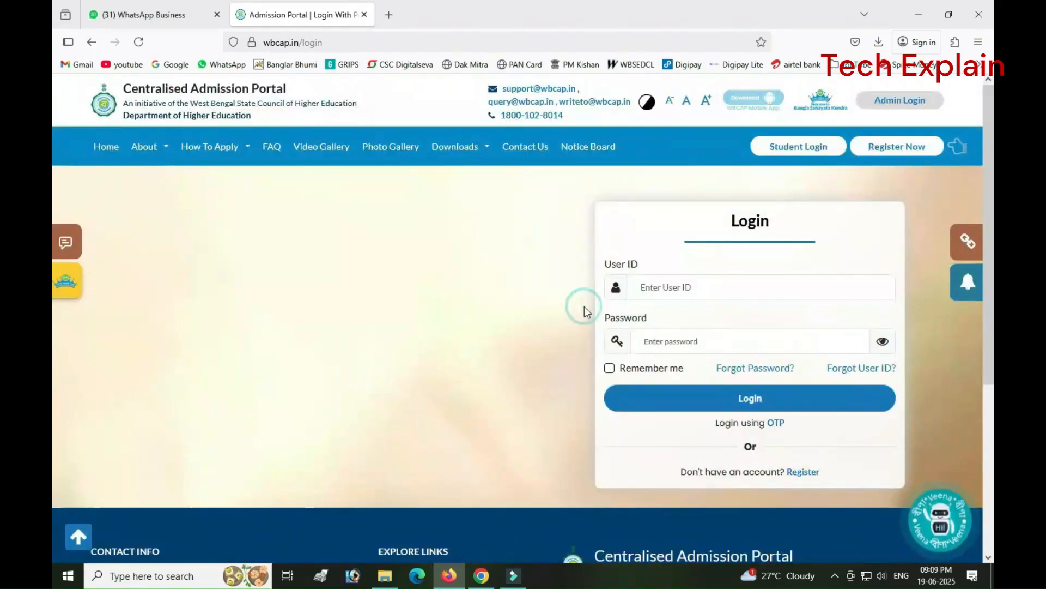
- Log in to the student account with the registered email as user ID and the account password
{"action": "left_click", "coordinate": [670, 293]}
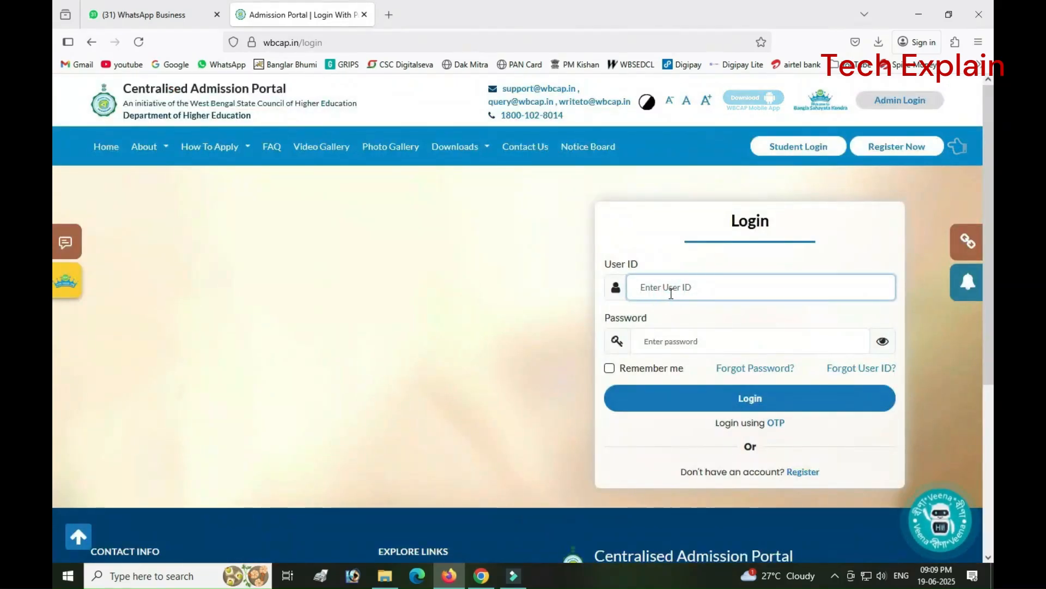
{"action": "key", "text": "ctrl+v"}
{"action": "left_click", "coordinate": [667, 341]}
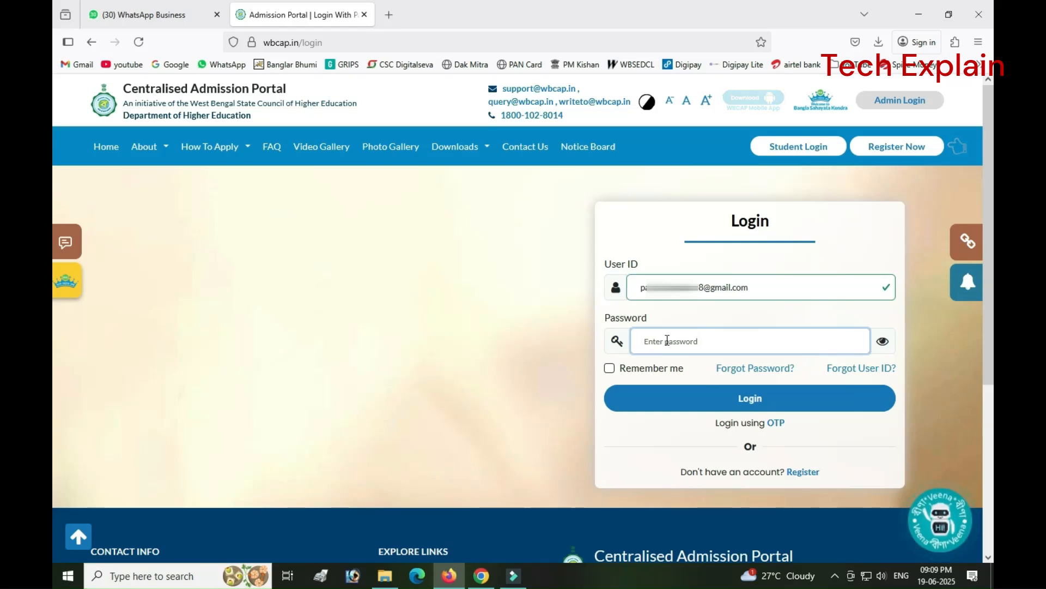
{"action": "type", "text": "•••••••••"}
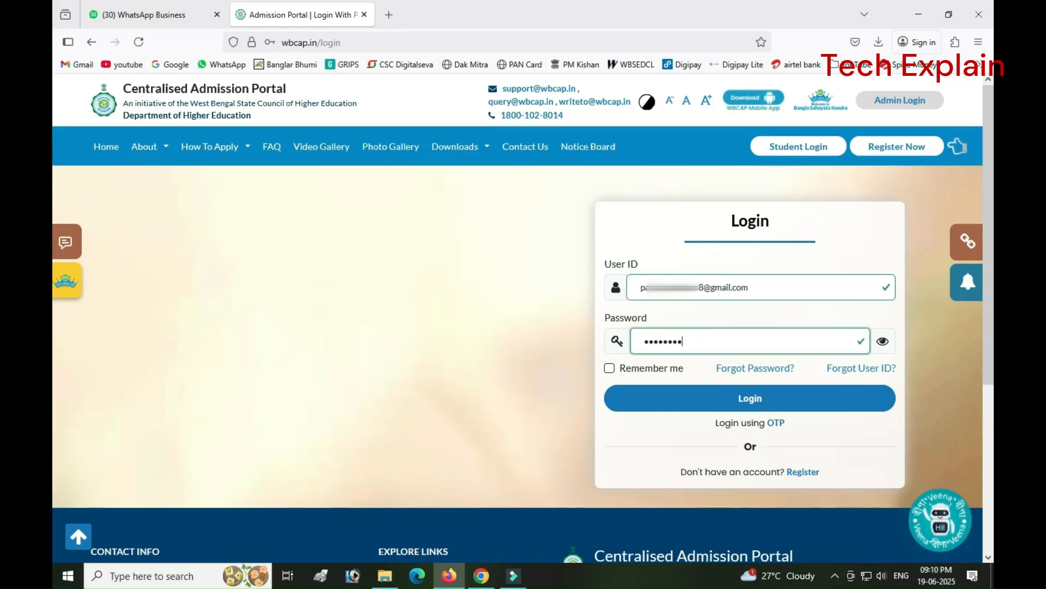
{"action": "type", "text": "•"}
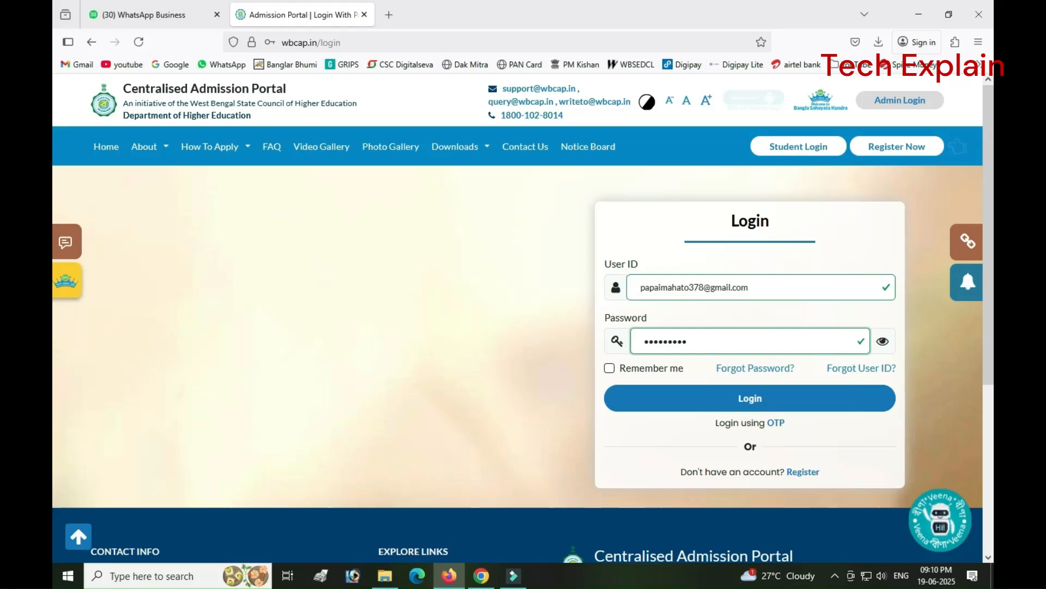
{"action": "key", "text": "Return"}
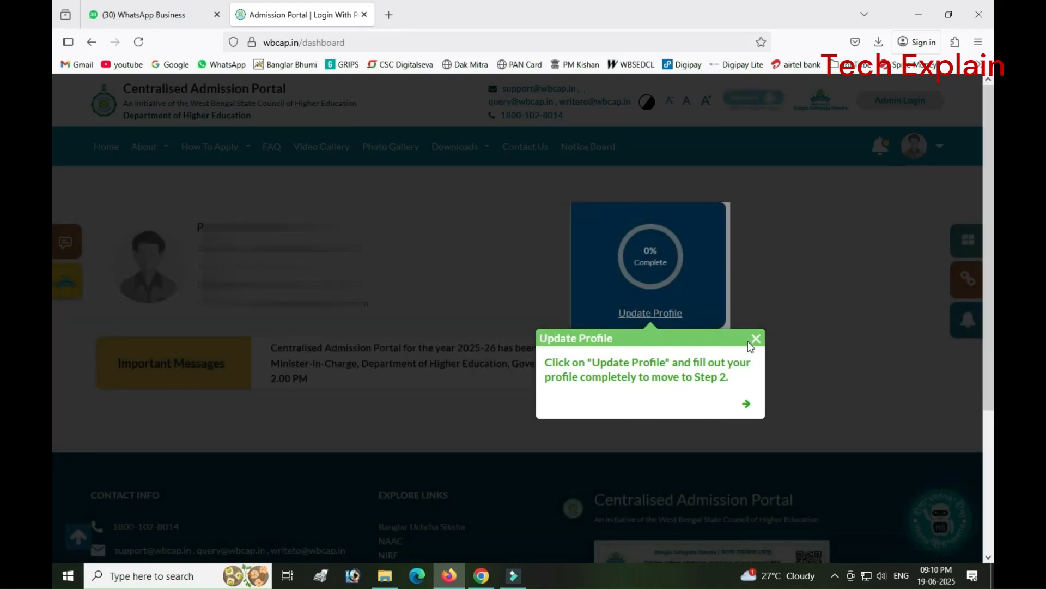
- Dismiss the Update Profile tip and open the profile's Personal Information form for updating
{"action": "left_click", "coordinate": [757, 340]}
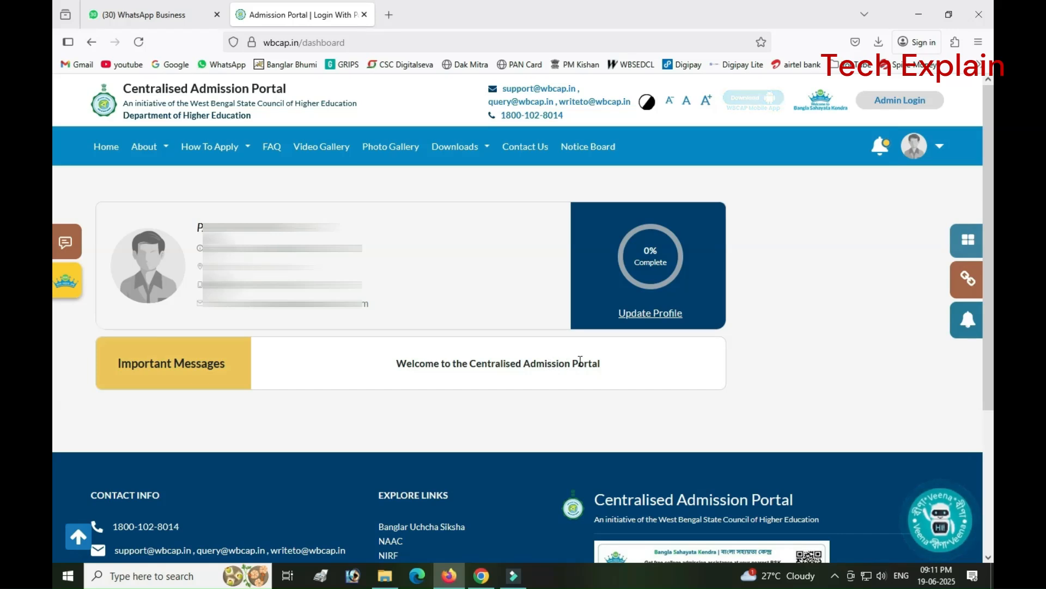
{"action": "left_click", "coordinate": [649, 317]}
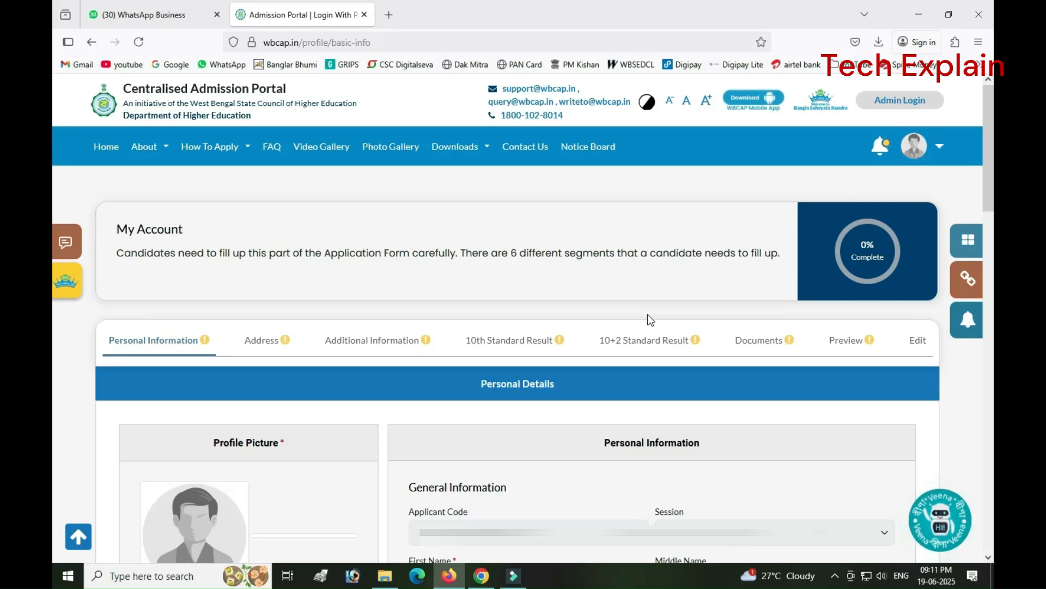
{"action": "scroll", "coordinate": [647, 314], "scroll_direction": "down", "scroll_amount": 5}
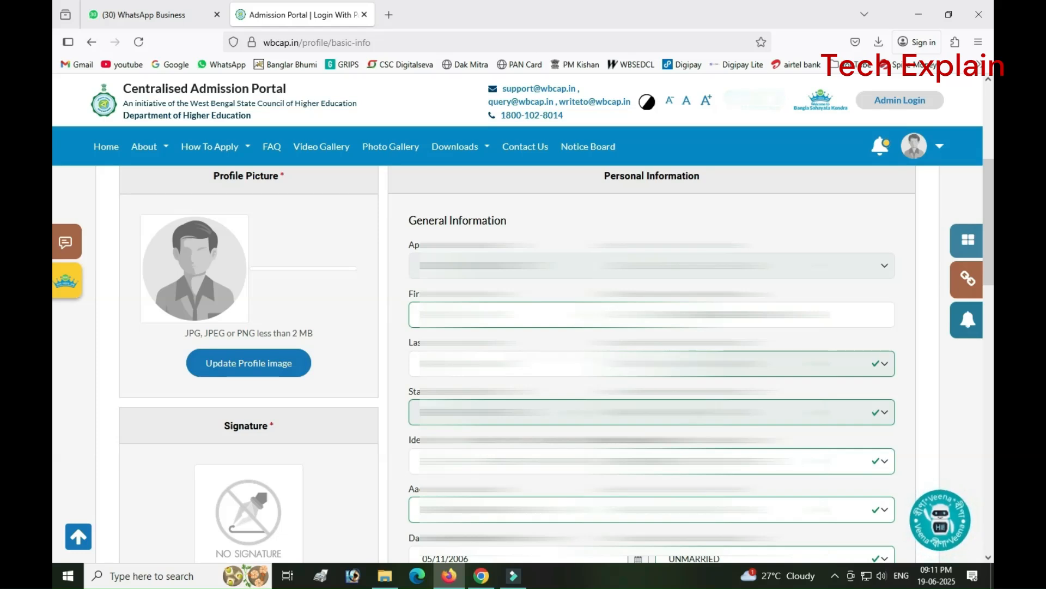
- Choose the applicant's identity proof type and set the religion to HINDUISM in the personal information
{"action": "left_click", "coordinate": [528, 461]}
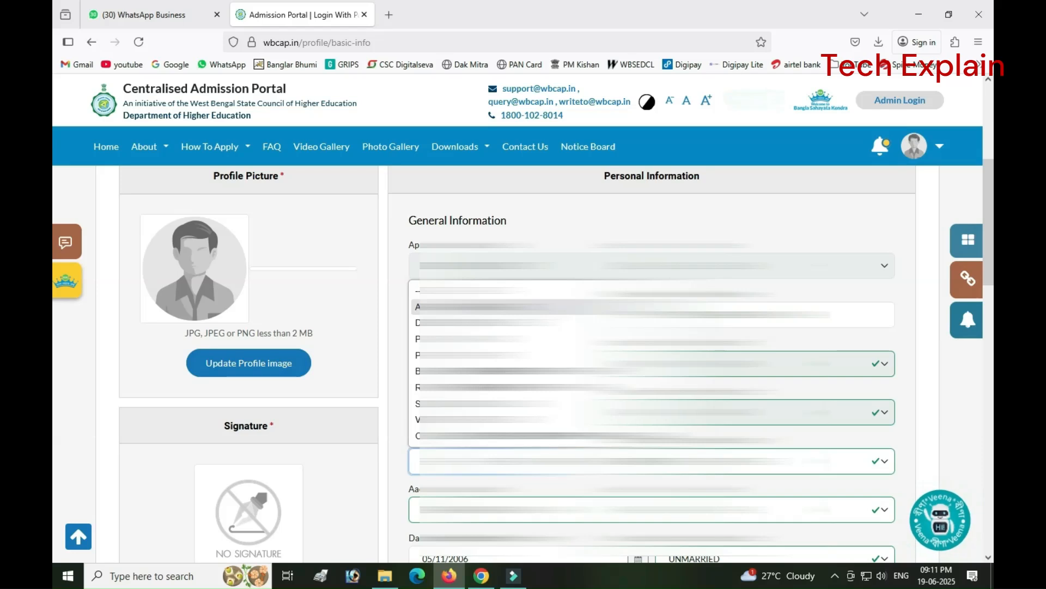
{"action": "key", "text": "Return"}
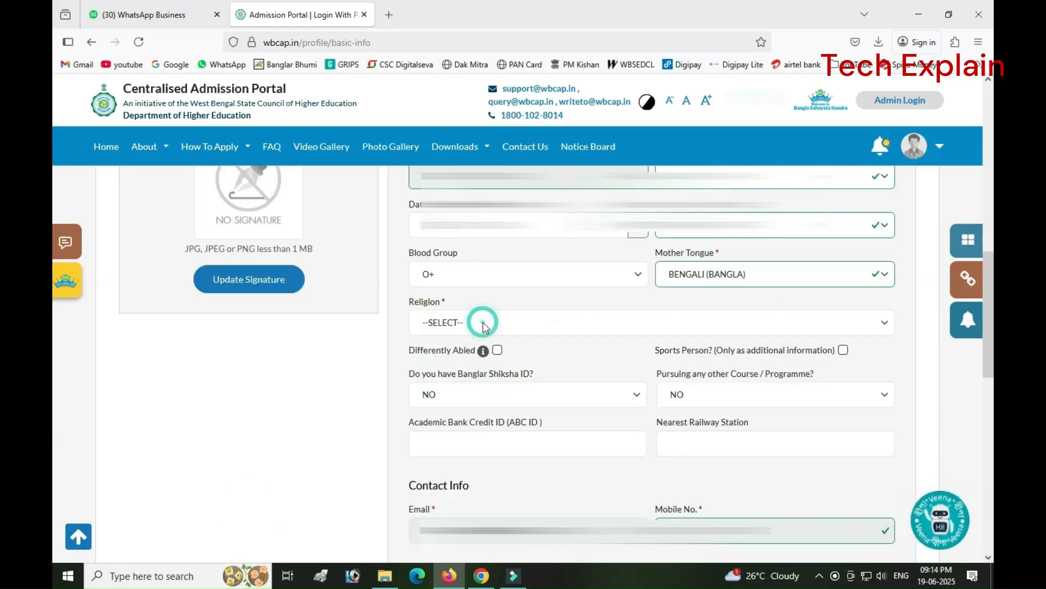
{"action": "left_click", "coordinate": [483, 322]}
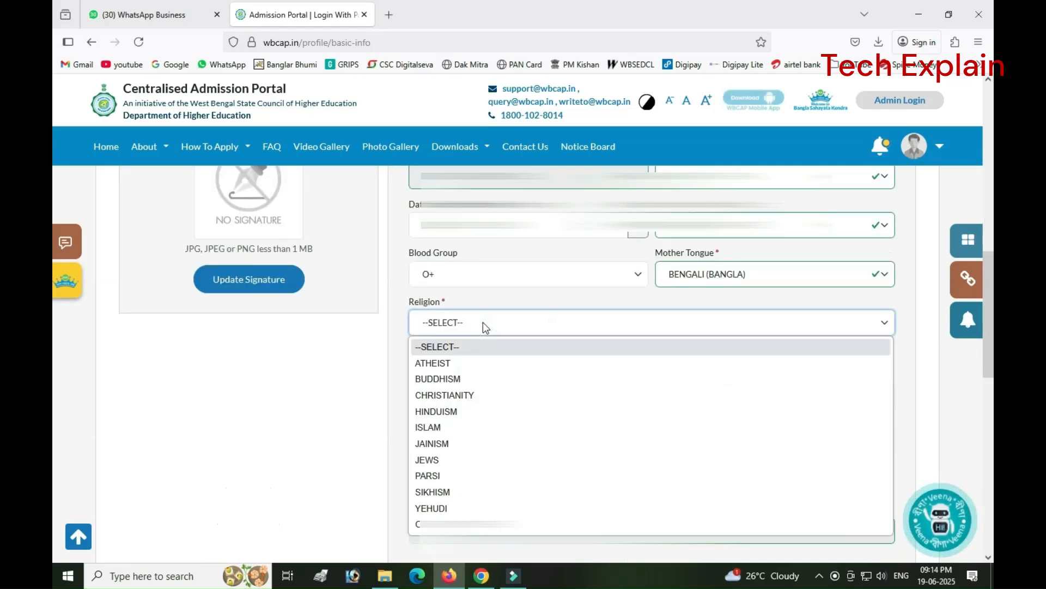
{"action": "key", "text": "h"}
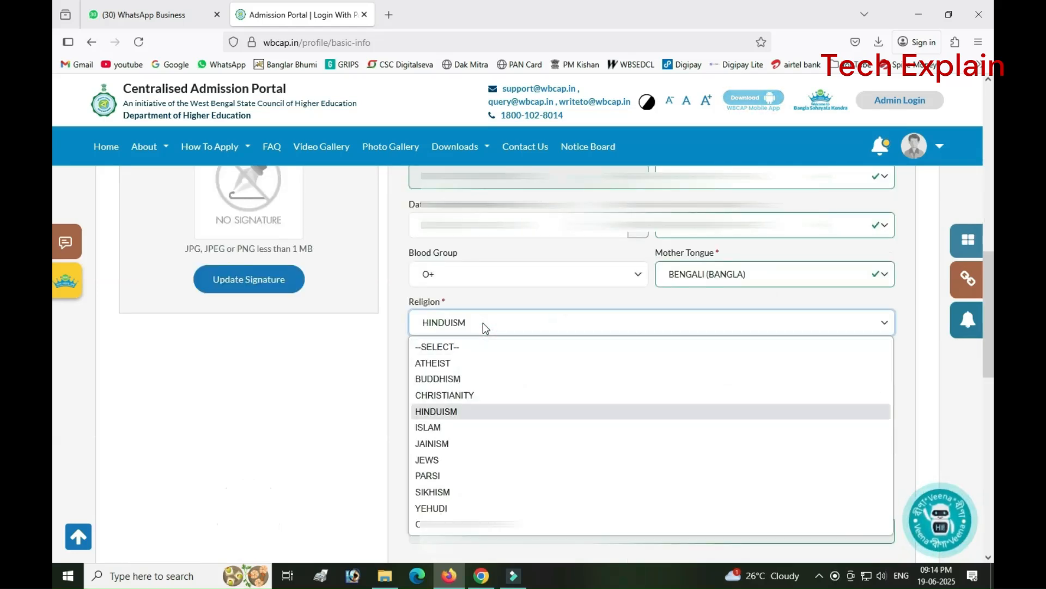
{"action": "key", "text": "Return"}
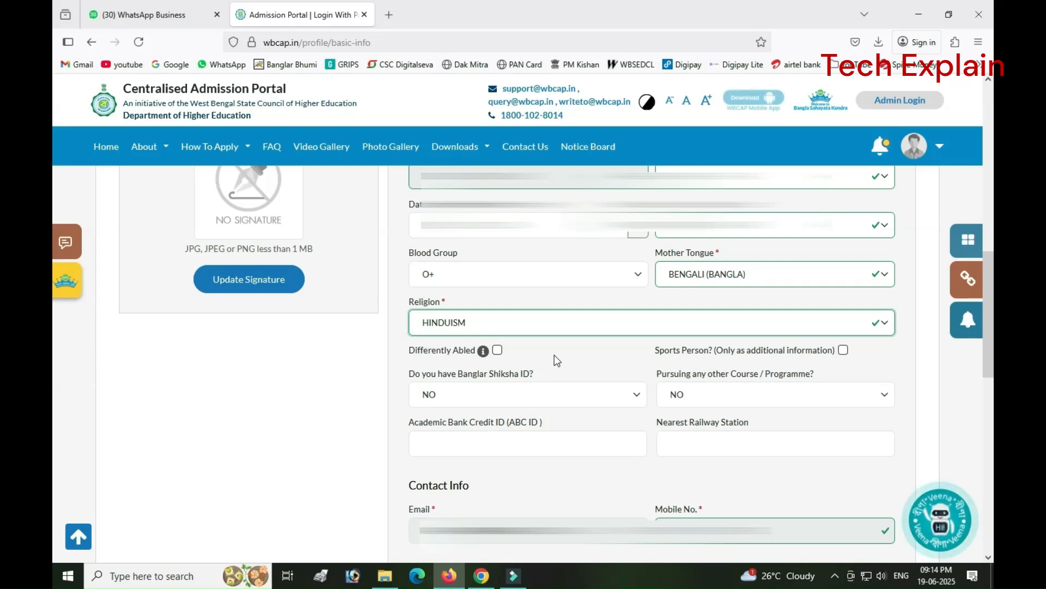
- Open the bank lookup for the refund account details and choose INDIAN BANK as the bank
{"action": "scroll", "coordinate": [779, 325], "scroll_direction": "down", "scroll_amount": 5}
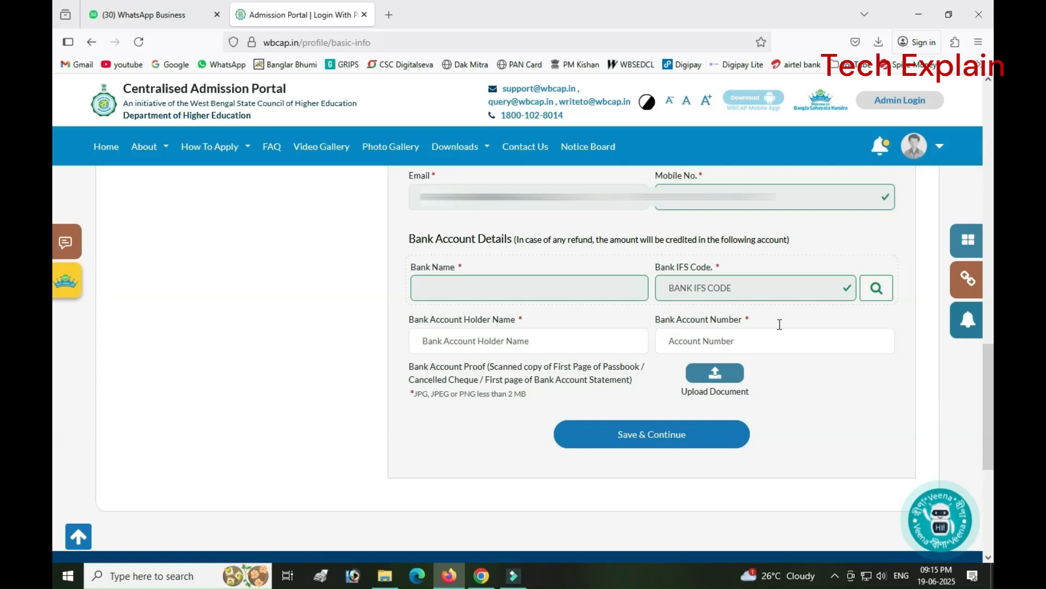
{"action": "left_click", "coordinate": [879, 290]}
{"action": "left_click", "coordinate": [256, 388]}
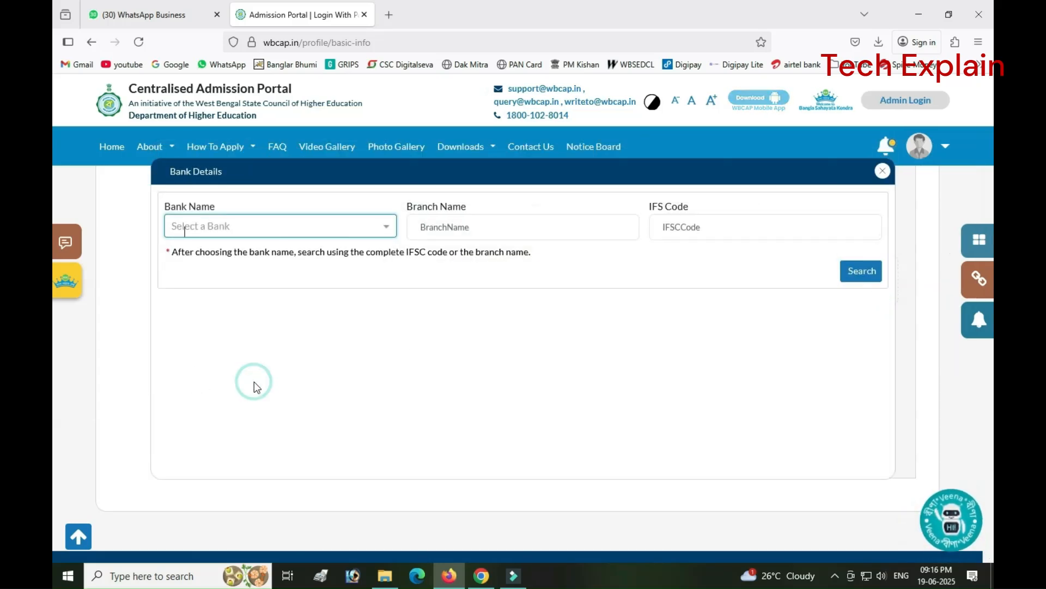
{"action": "left_click", "coordinate": [387, 227]}
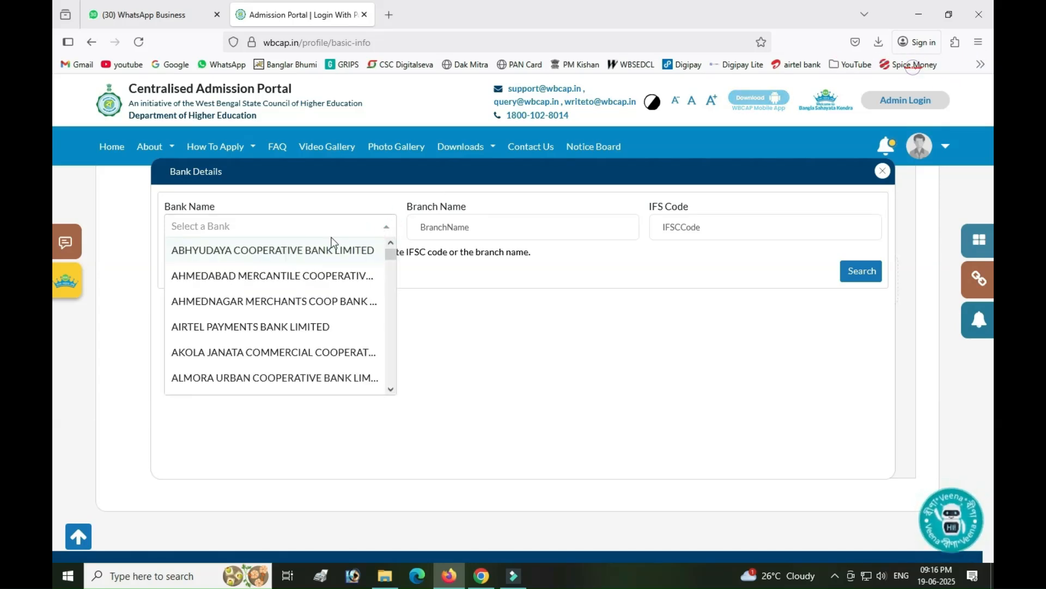
{"action": "type", "text": "india"}
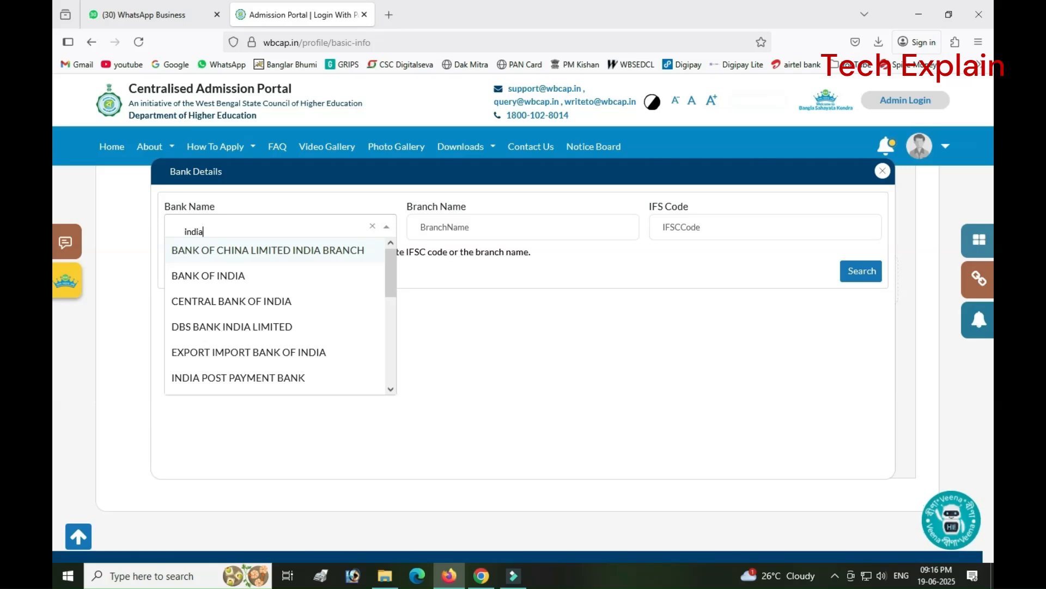
{"action": "type", "text": "n"}
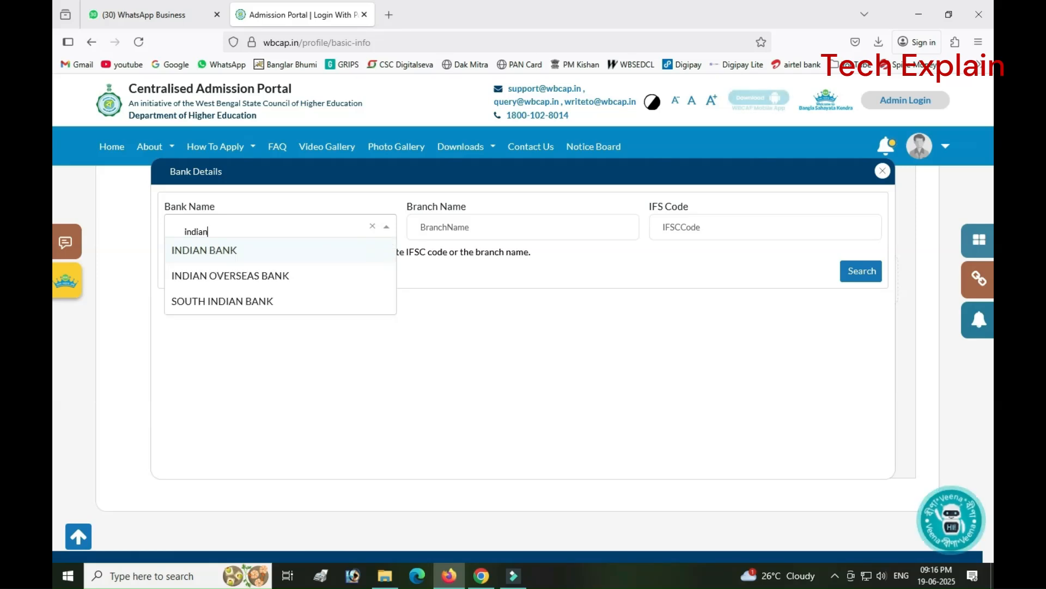
{"action": "left_click", "coordinate": [269, 254]}
- Look up the branch shikarpur with IFS code IDIB000S685 and select the matching branch for the bank details
{"action": "left_click", "coordinate": [422, 227]}
{"action": "type", "text": "s"}
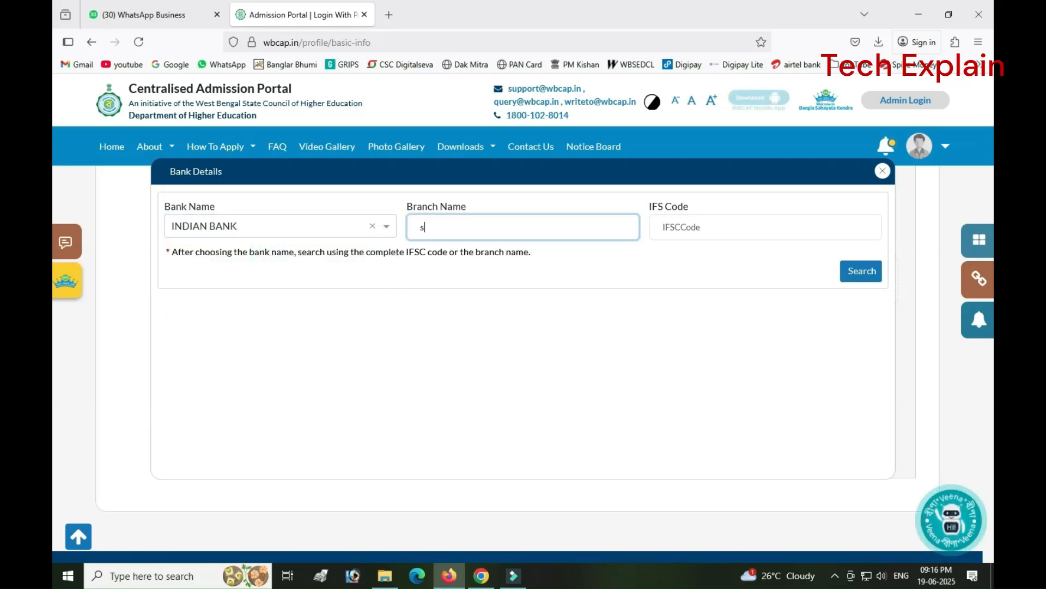
{"action": "type", "text": "hikarpur"}
{"action": "key", "text": "Tab"}
{"action": "type", "text": "I"}
{"action": "type", "text": "DIB000S685"}
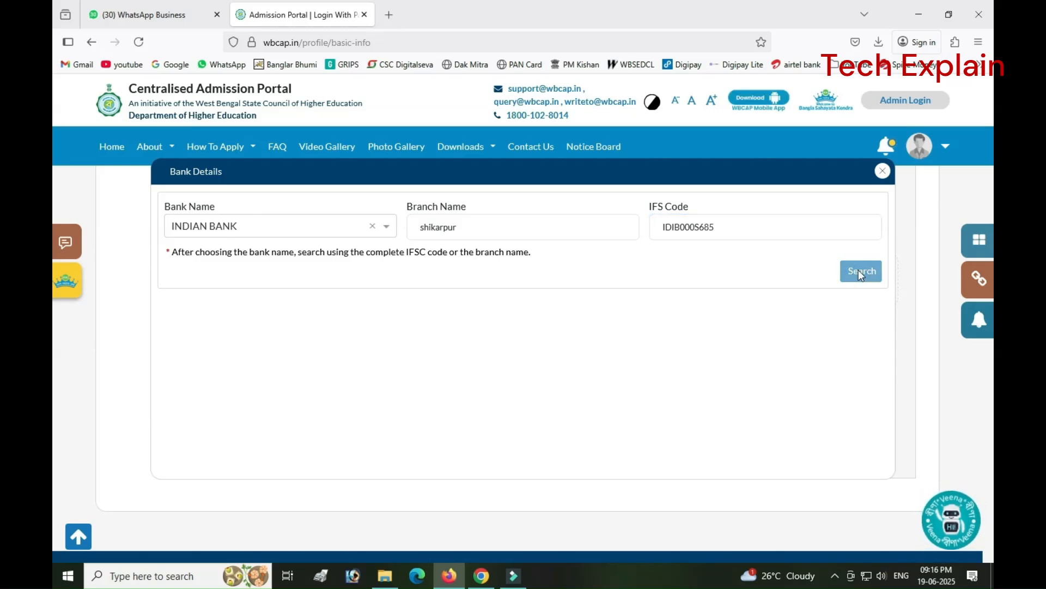
{"action": "left_click", "coordinate": [858, 270]}
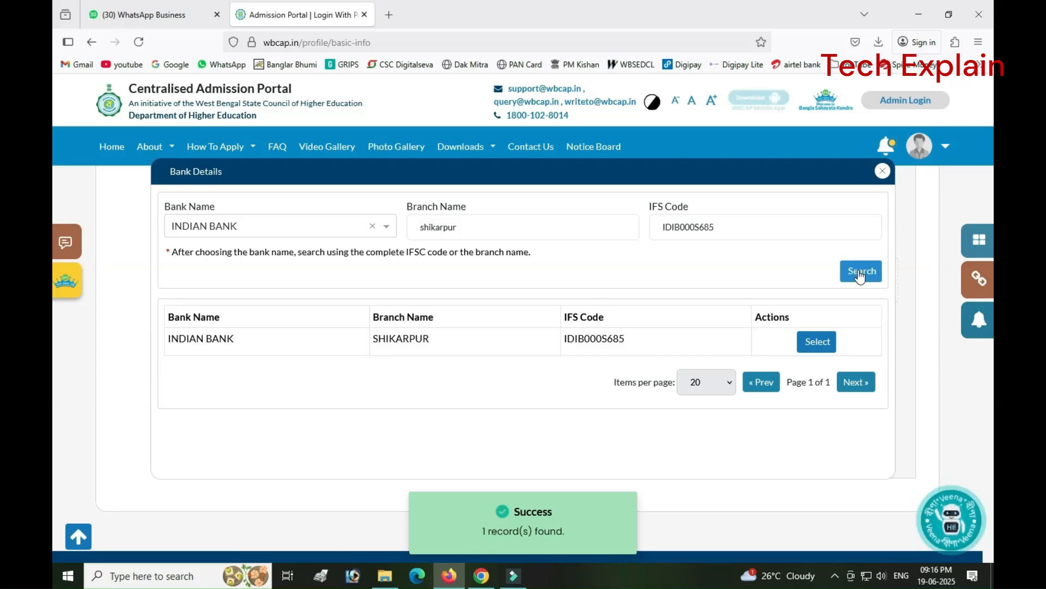
{"action": "left_click", "coordinate": [818, 340]}
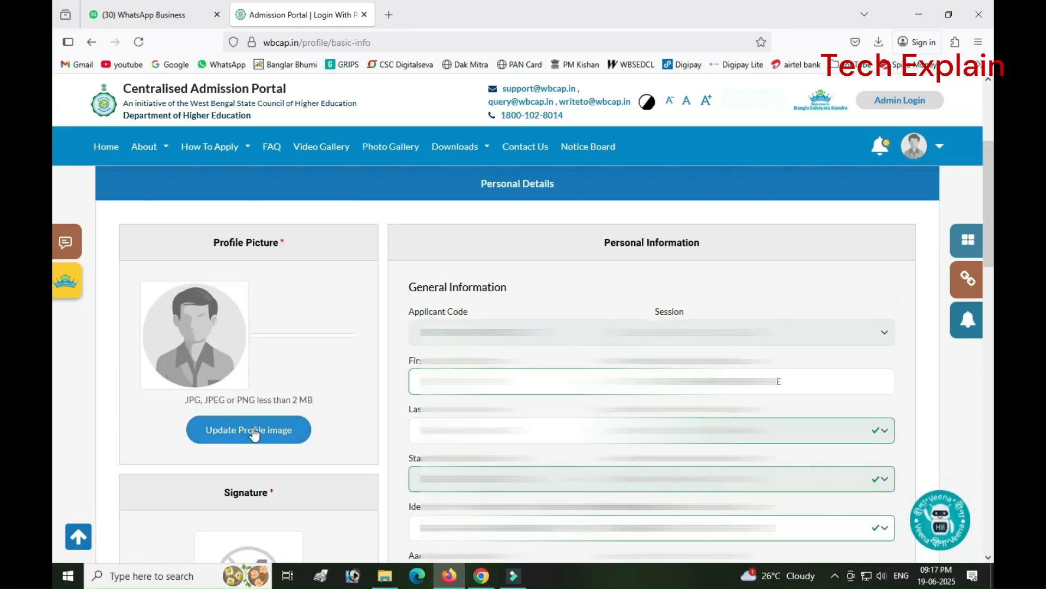
- Upload and save the applicant's profile image, and save the personal information to continue to the address section
{"action": "left_click", "coordinate": [254, 430]}
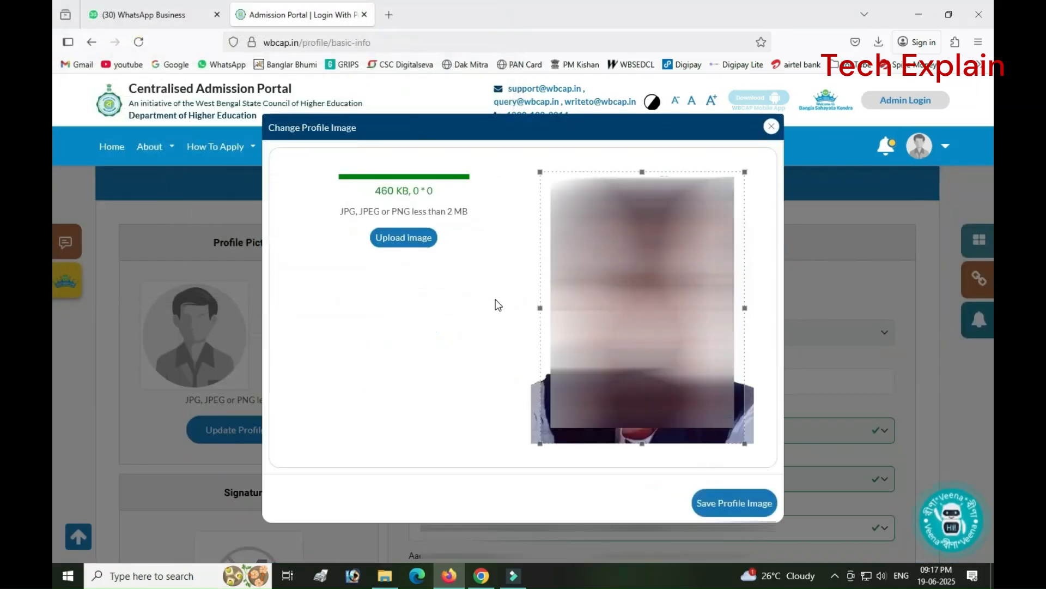
{"action": "left_click", "coordinate": [704, 495]}
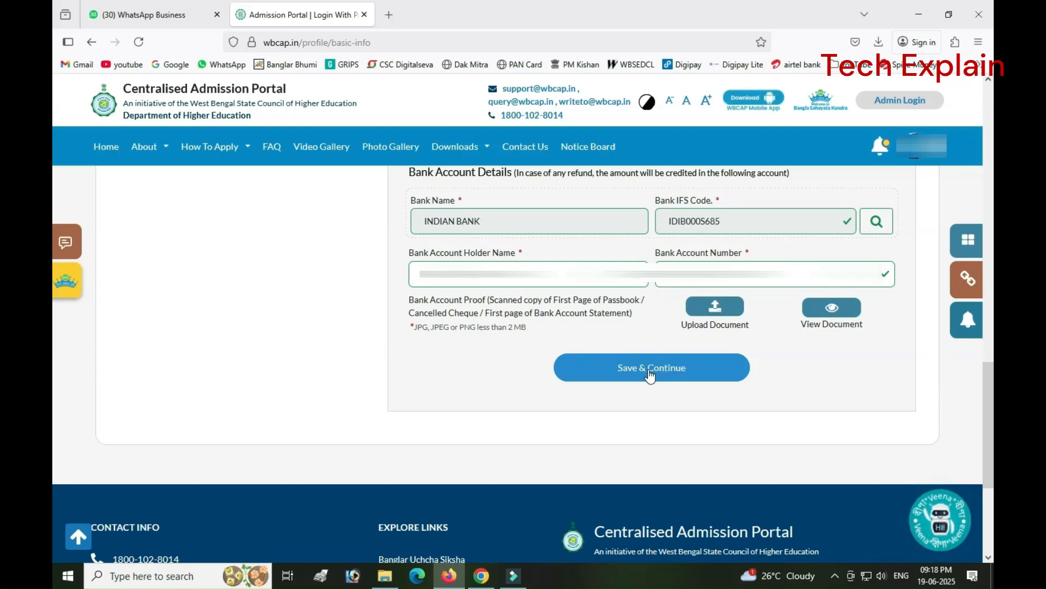
{"action": "left_click", "coordinate": [649, 370]}
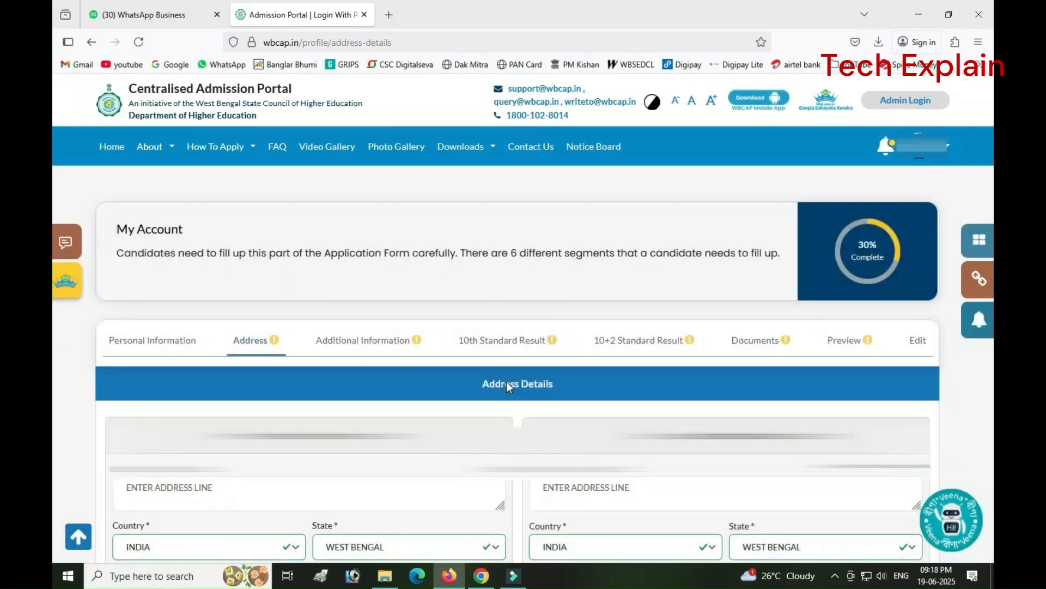
- Complete the permanent and communication address details and save them to continue to the additional information
{"action": "scroll", "coordinate": [394, 398], "scroll_direction": "down", "scroll_amount": 3}
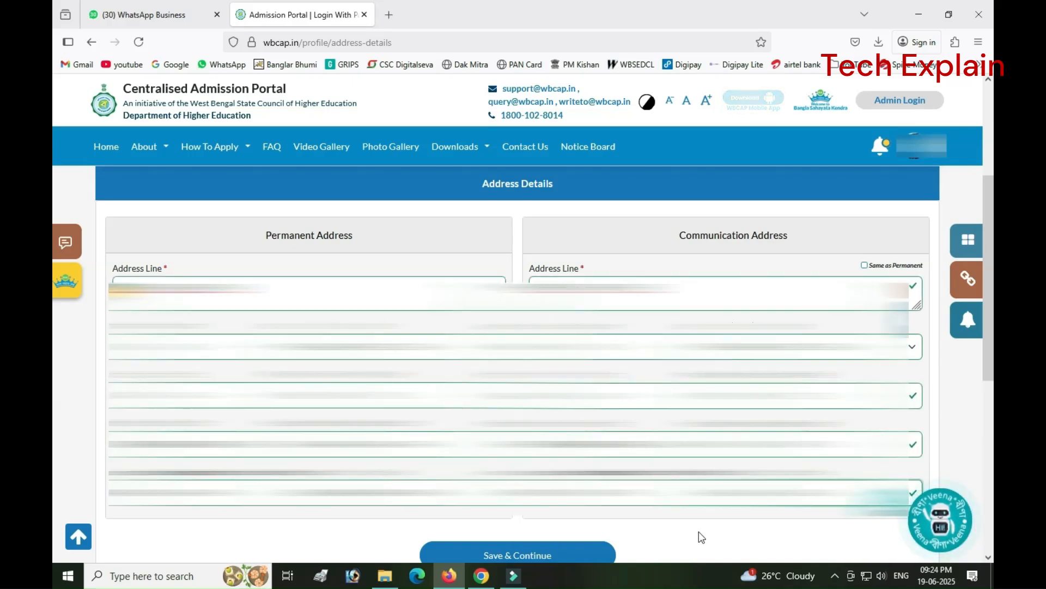
{"action": "left_click", "coordinate": [545, 556]}
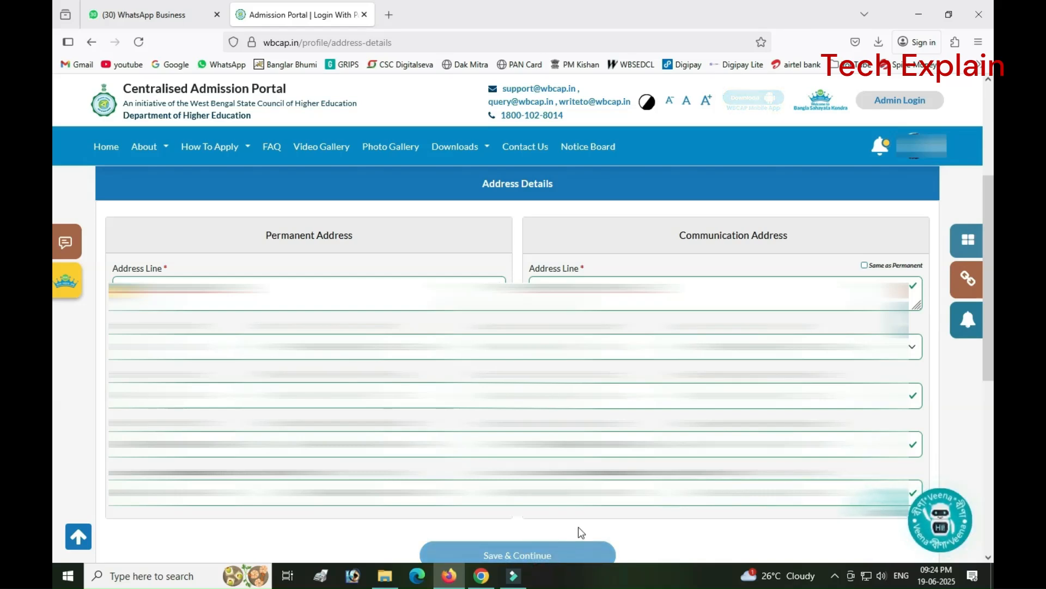
- Examine the father, mother and guardian fields required in the Additional Information section
{"action": "scroll", "coordinate": [513, 407], "scroll_direction": "down", "scroll_amount": 5}
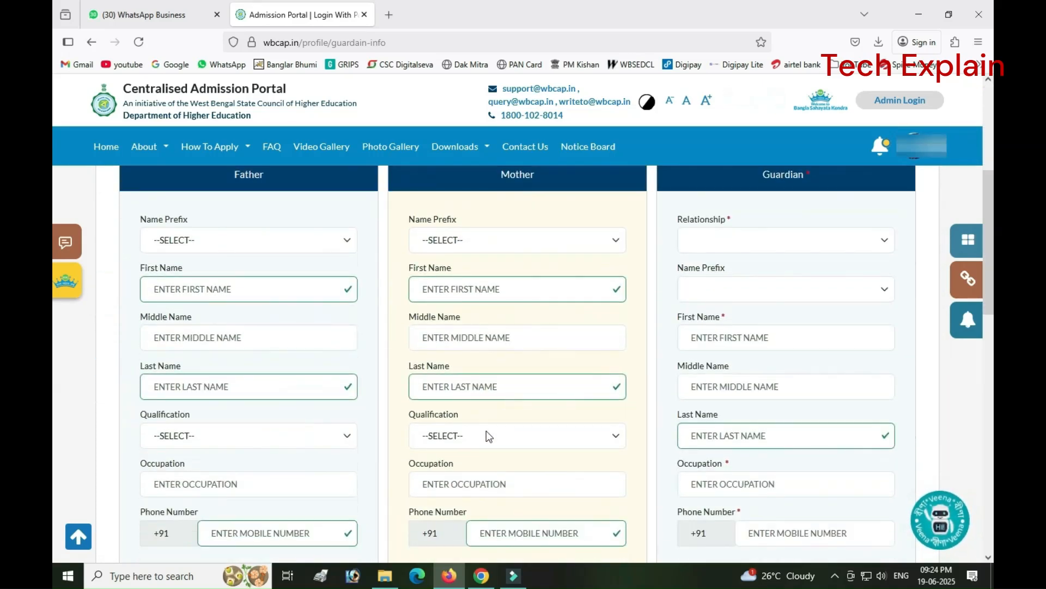
{"action": "scroll", "coordinate": [496, 430], "scroll_direction": "up", "scroll_amount": 2}
{"action": "scroll", "coordinate": [504, 423], "scroll_direction": "down", "scroll_amount": 2}
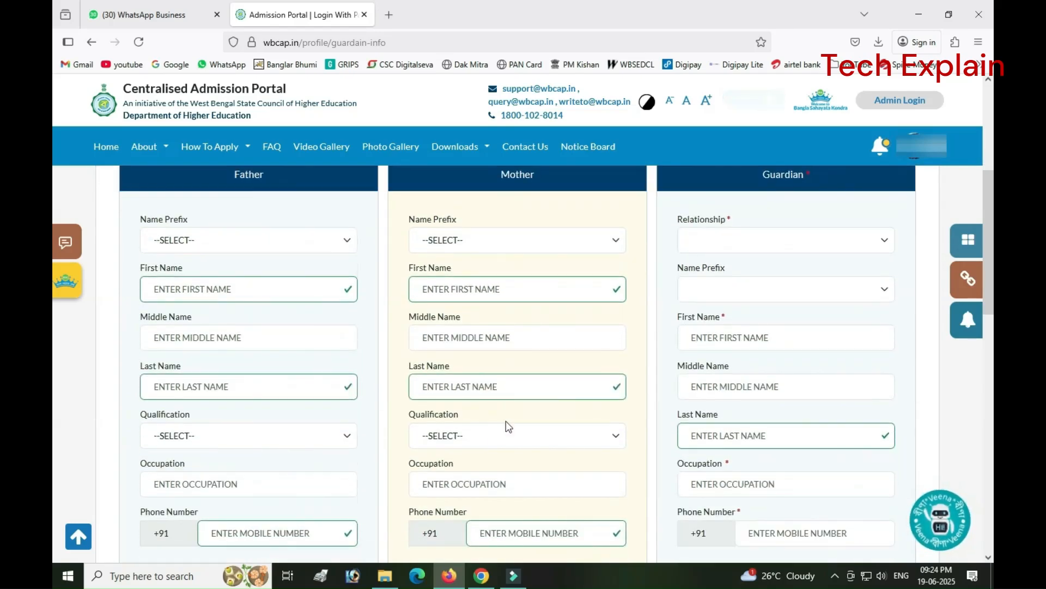
{"action": "scroll", "coordinate": [491, 437], "scroll_direction": "up", "scroll_amount": 2}
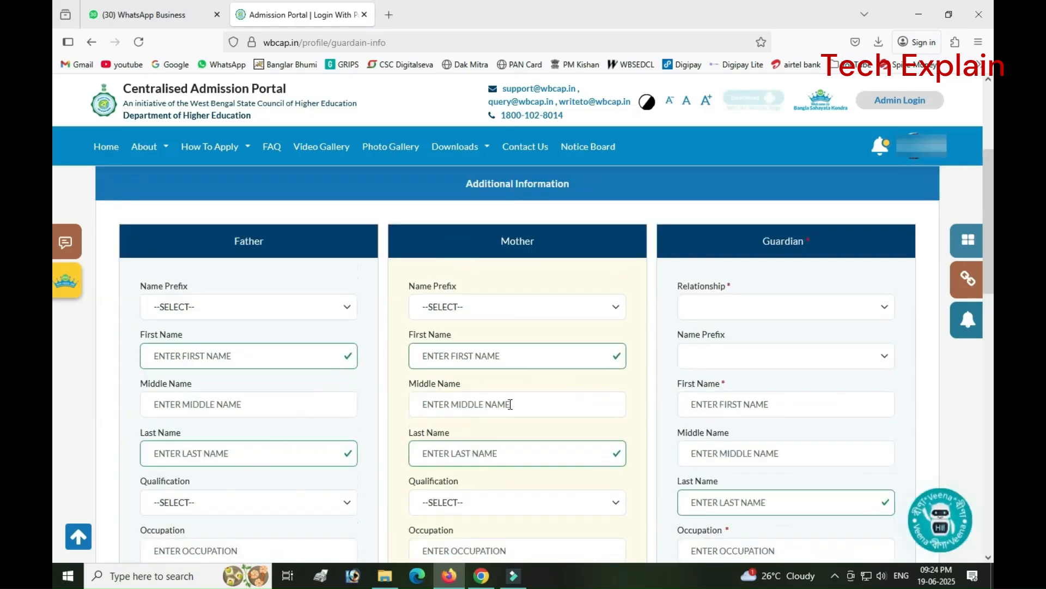
{"action": "scroll", "coordinate": [496, 437], "scroll_direction": "down", "scroll_amount": 2}
{"action": "scroll", "coordinate": [486, 431], "scroll_direction": "up", "scroll_amount": 1}
{"action": "scroll", "coordinate": [498, 417], "scroll_direction": "down", "scroll_amount": 1}
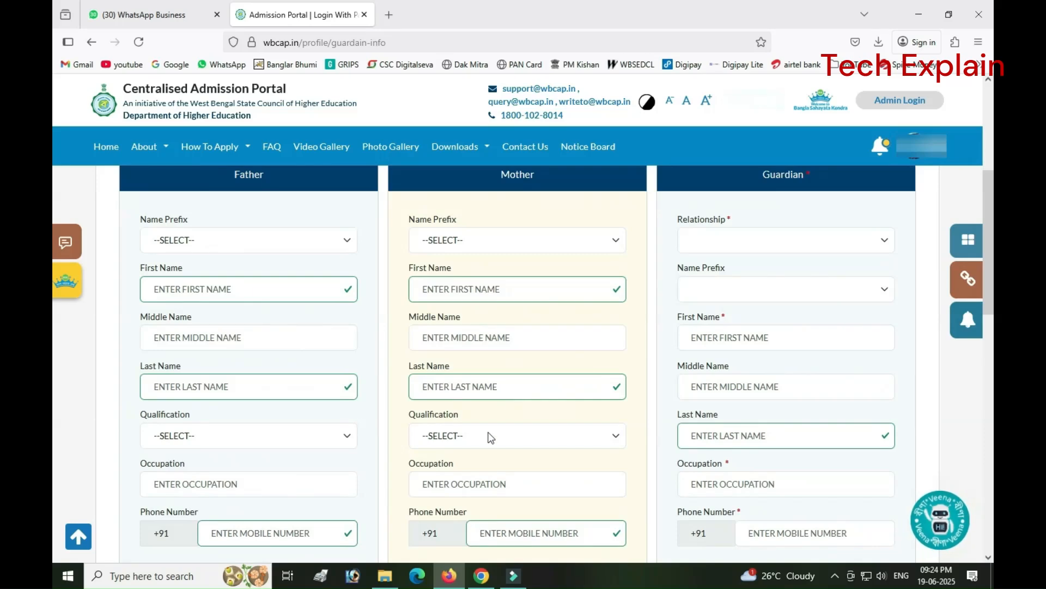
- Enter an annual income of 60000 in the Other Info section of the additional information
{"action": "scroll", "coordinate": [491, 436], "scroll_direction": "up", "scroll_amount": 1}
{"action": "scroll", "coordinate": [496, 438], "scroll_direction": "down", "scroll_amount": 1}
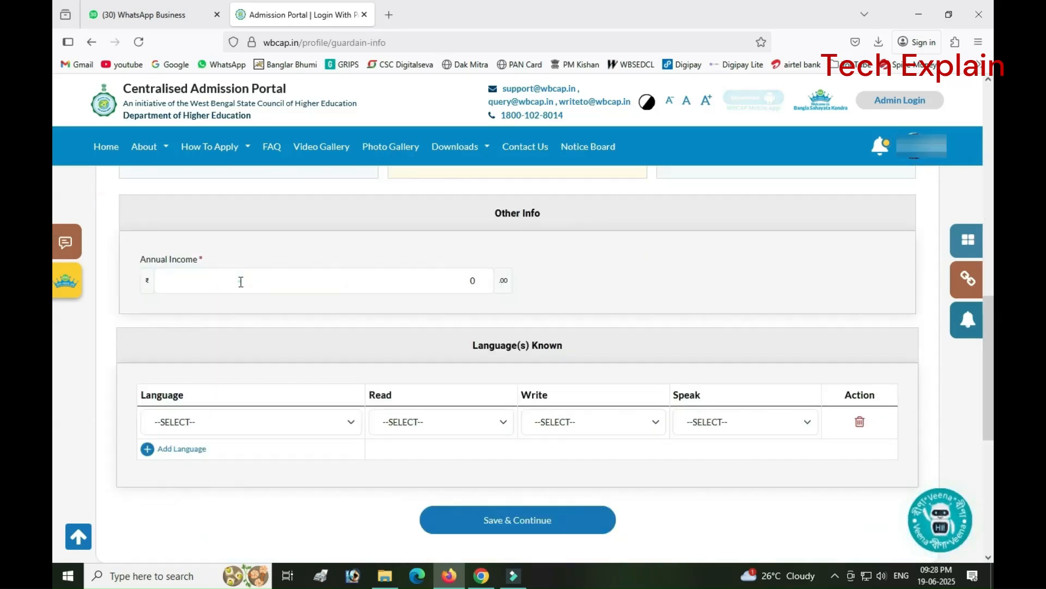
{"action": "left_click", "coordinate": [240, 278]}
{"action": "type", "text": "6000"}
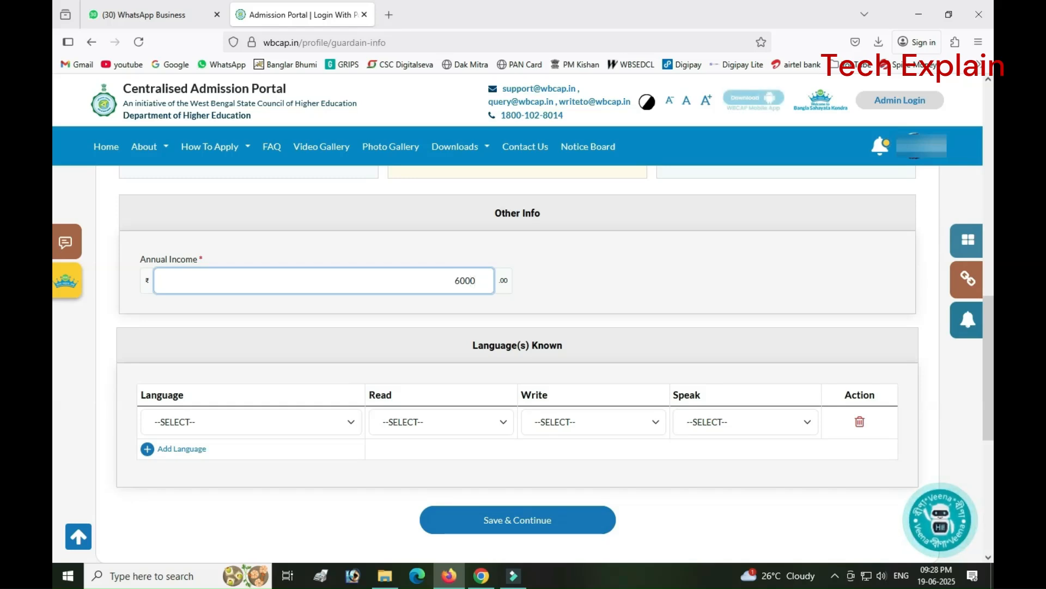
{"action": "type", "text": "0"}
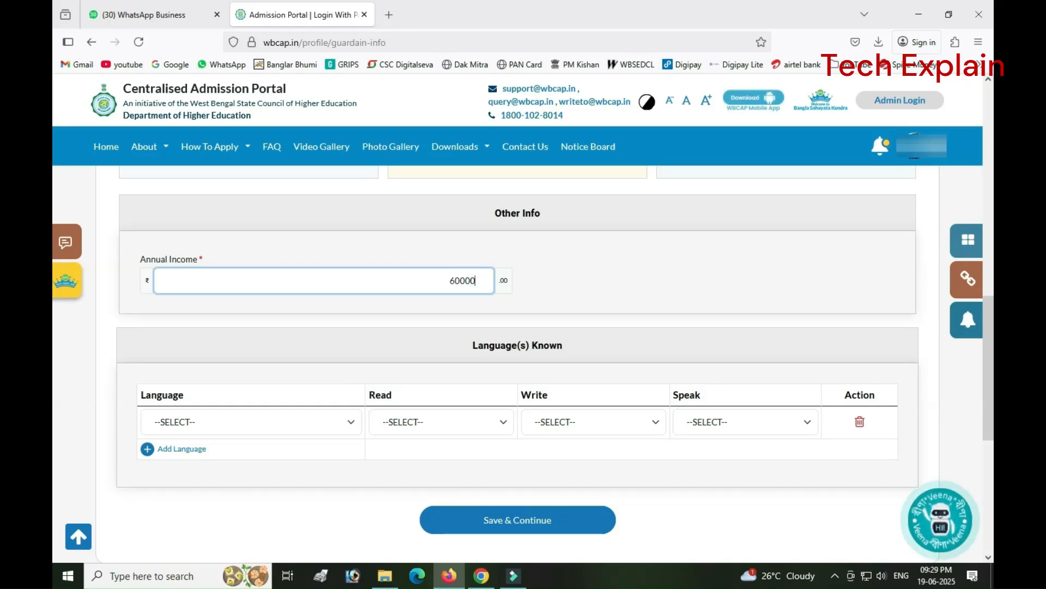
- Add BENGALI (BANGLA) as a known language with Read, Write and Speak set to YES, and save the additional information to continue
{"action": "left_click", "coordinate": [206, 427]}
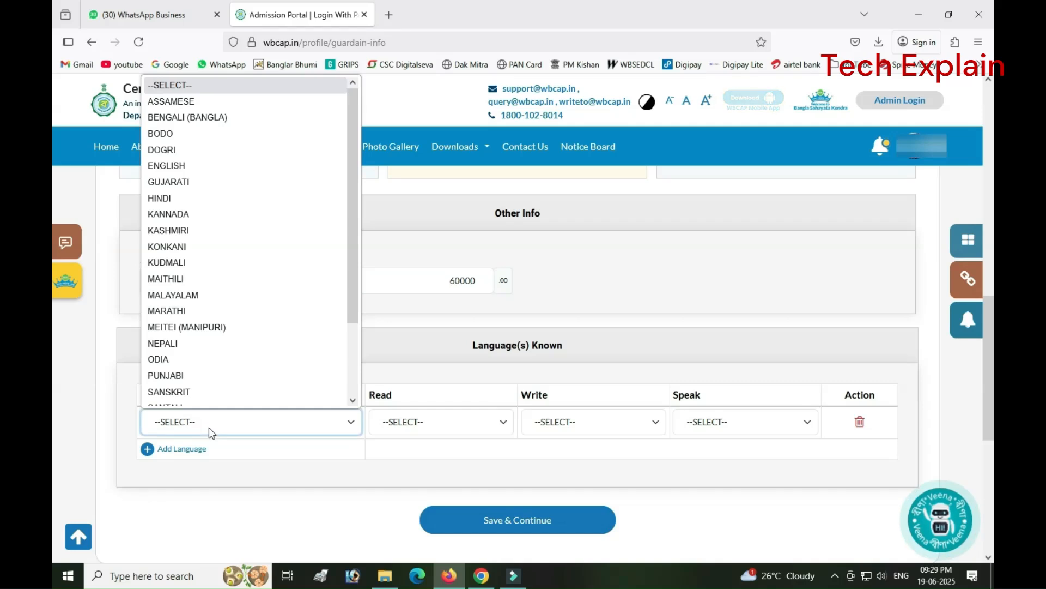
{"action": "key", "text": "b"}
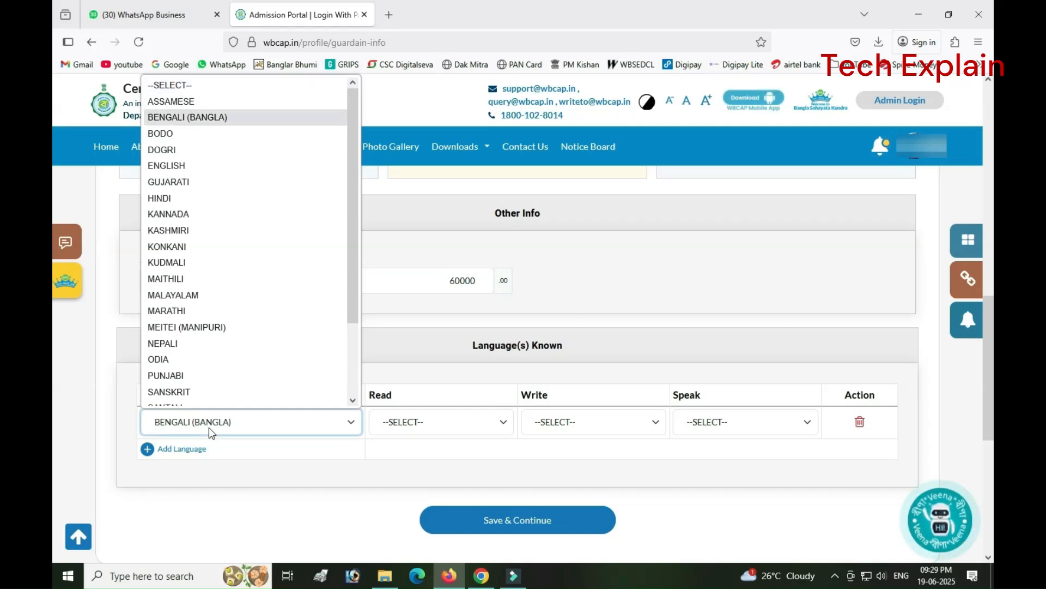
{"action": "left_click", "coordinate": [208, 427]}
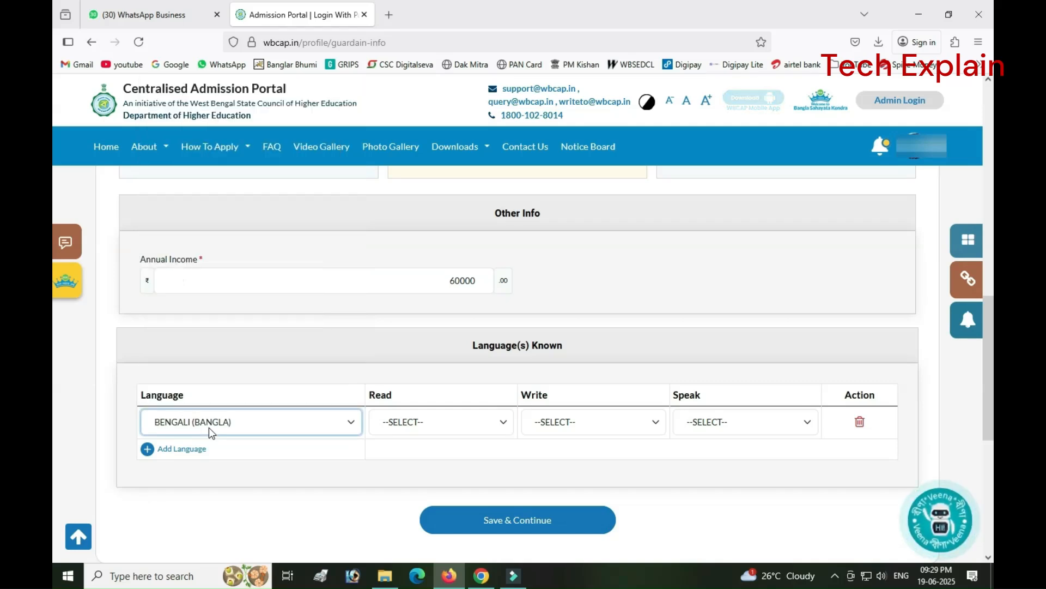
{"action": "left_click", "coordinate": [431, 423]}
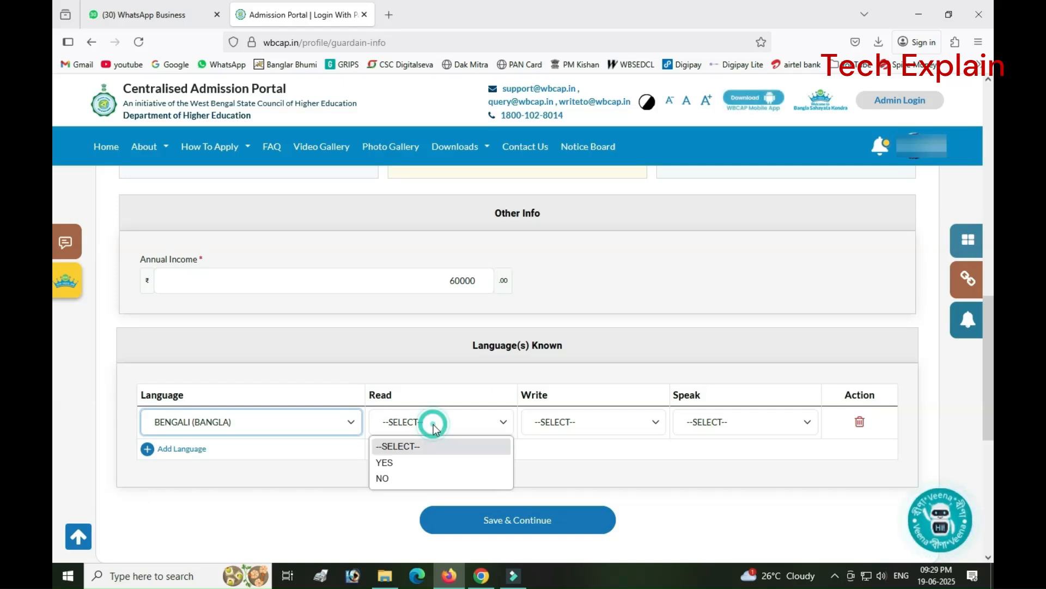
{"action": "left_click", "coordinate": [426, 462]}
{"action": "left_click", "coordinate": [578, 428]}
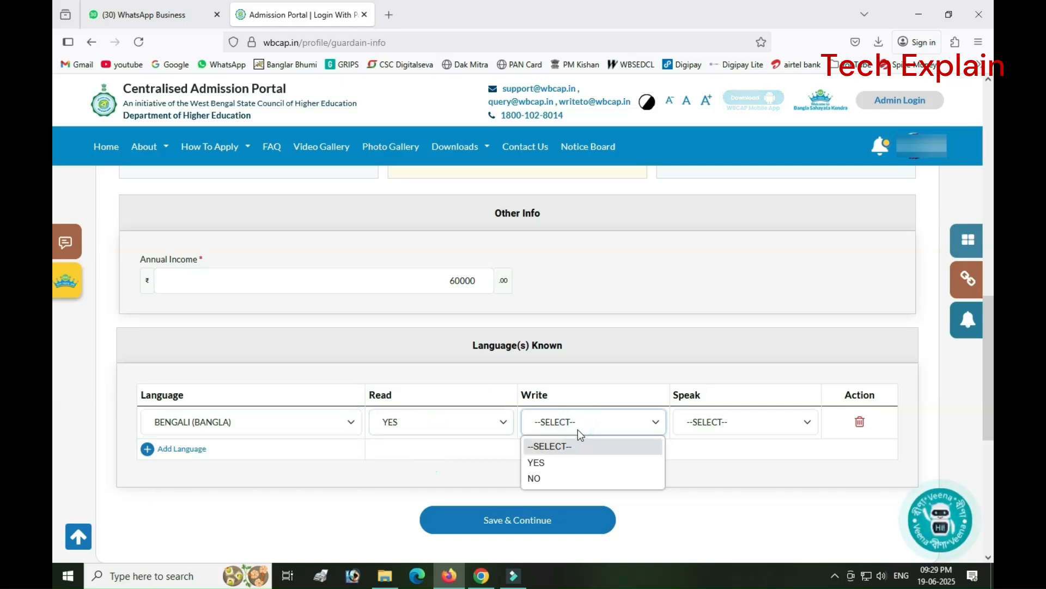
{"action": "left_click", "coordinate": [571, 464]}
{"action": "left_click", "coordinate": [714, 424]}
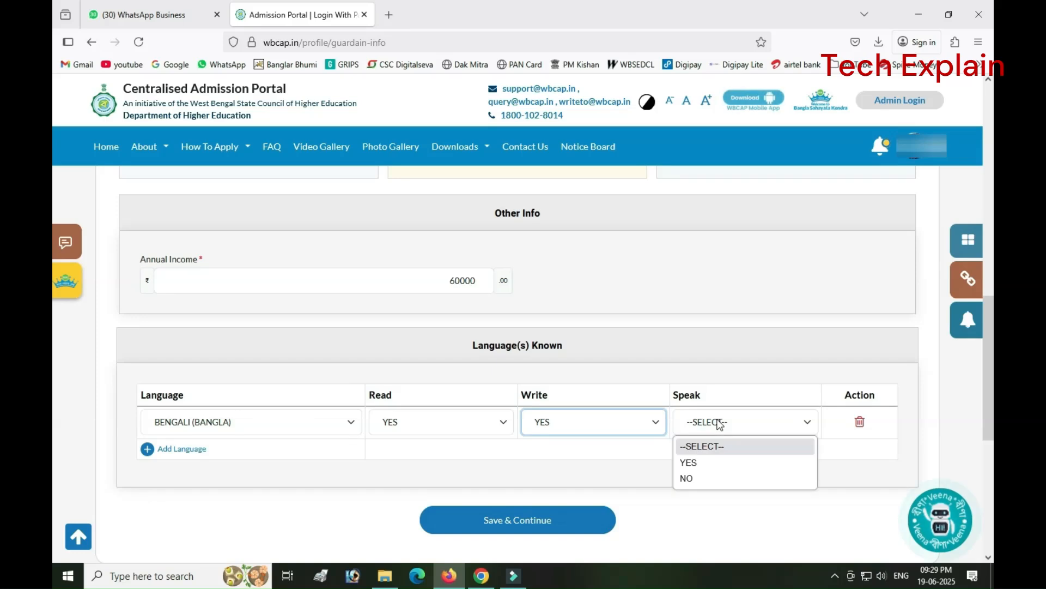
{"action": "left_click", "coordinate": [720, 463]}
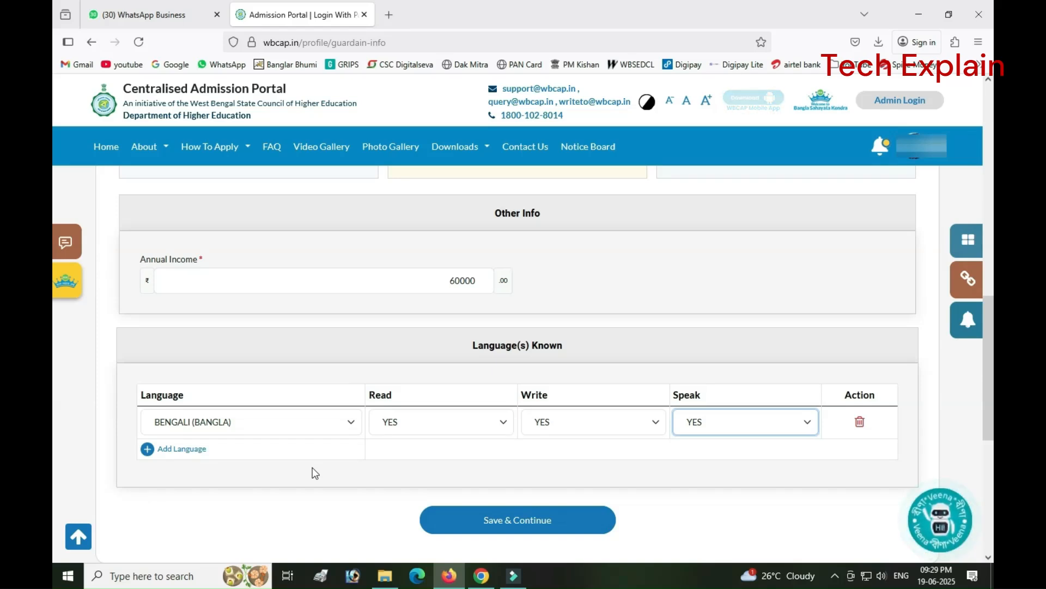
{"action": "left_click", "coordinate": [533, 521]}
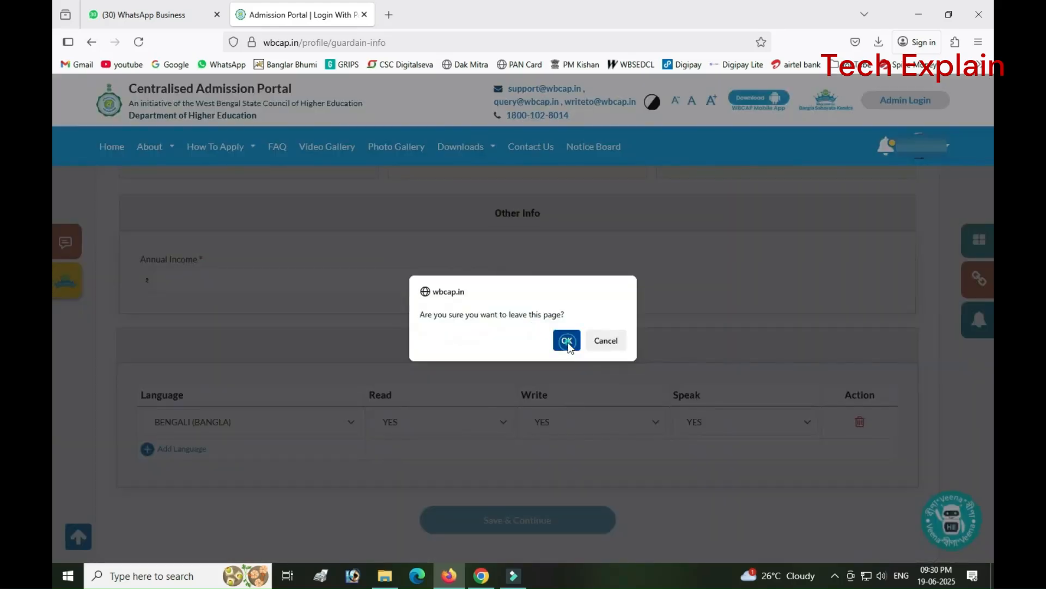
{"action": "left_click", "coordinate": [567, 341]}
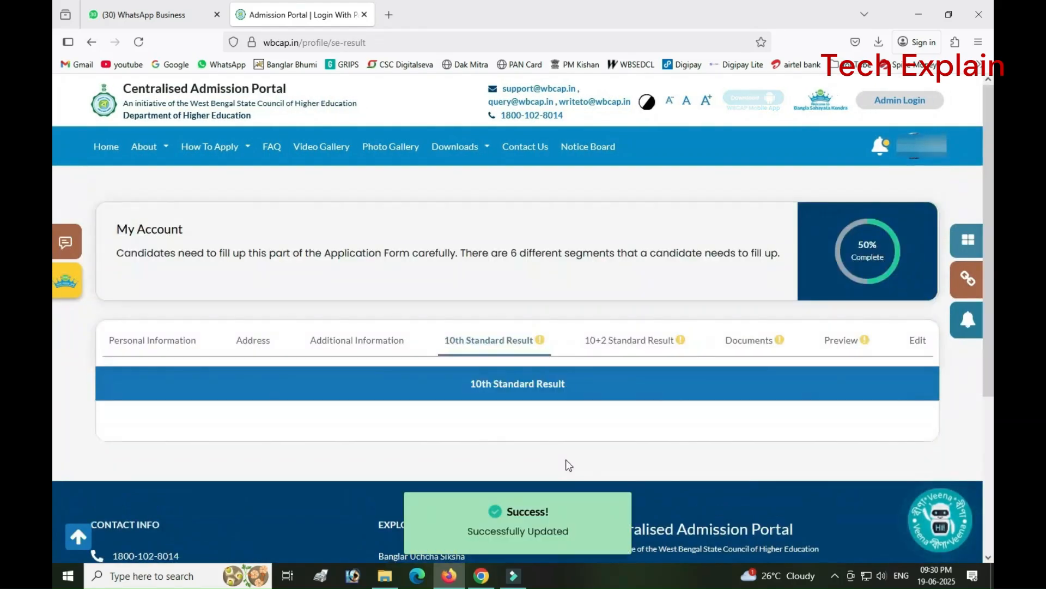
- Declare the 10th exam as passed, with 2023 as year of passing and BENGALI as medium of instruction, and fill in the registration number
{"action": "scroll", "coordinate": [461, 228], "scroll_direction": "up", "scroll_amount": 3}
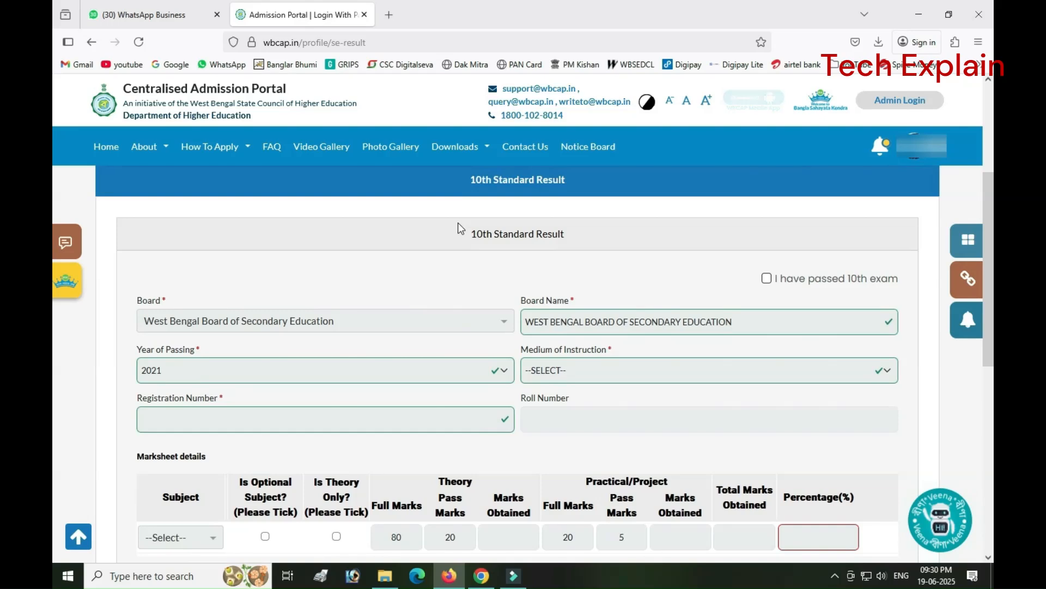
{"action": "scroll", "coordinate": [458, 223], "scroll_direction": "down", "scroll_amount": 1}
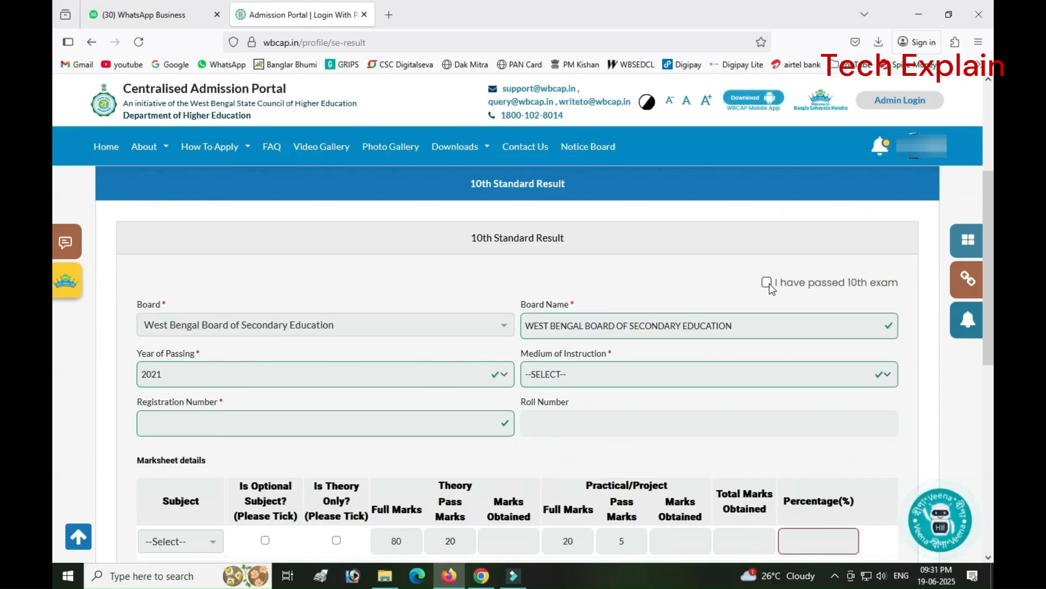
{"action": "left_click", "coordinate": [767, 283]}
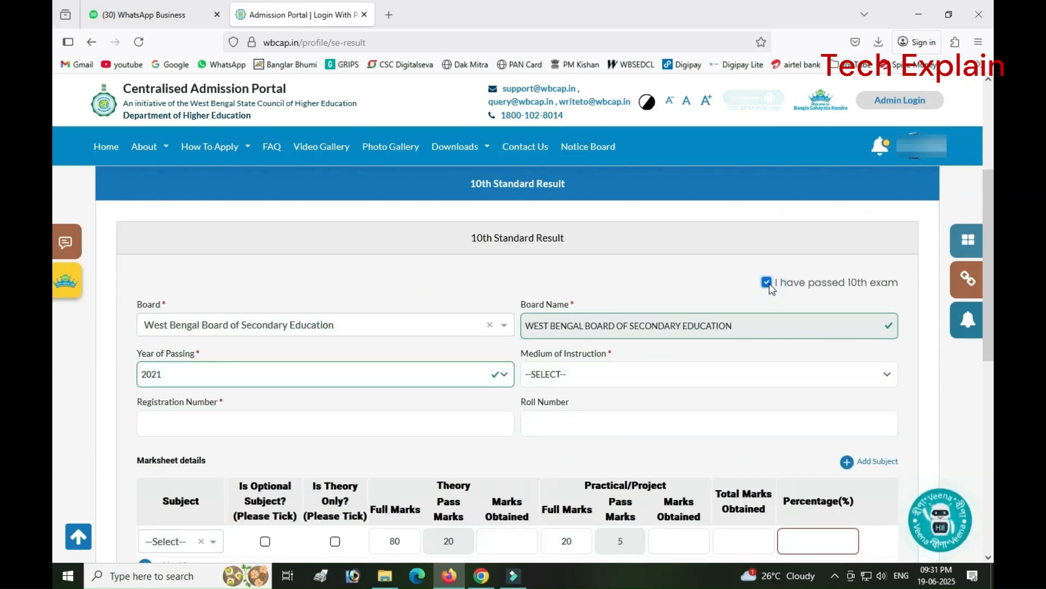
{"action": "left_click", "coordinate": [308, 372]}
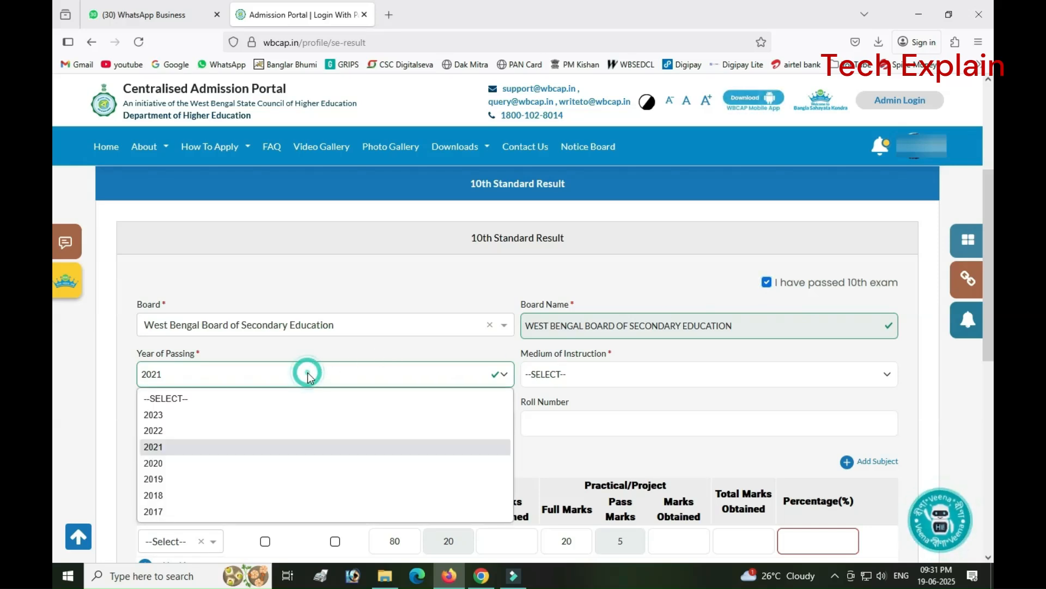
{"action": "left_click", "coordinate": [255, 417]}
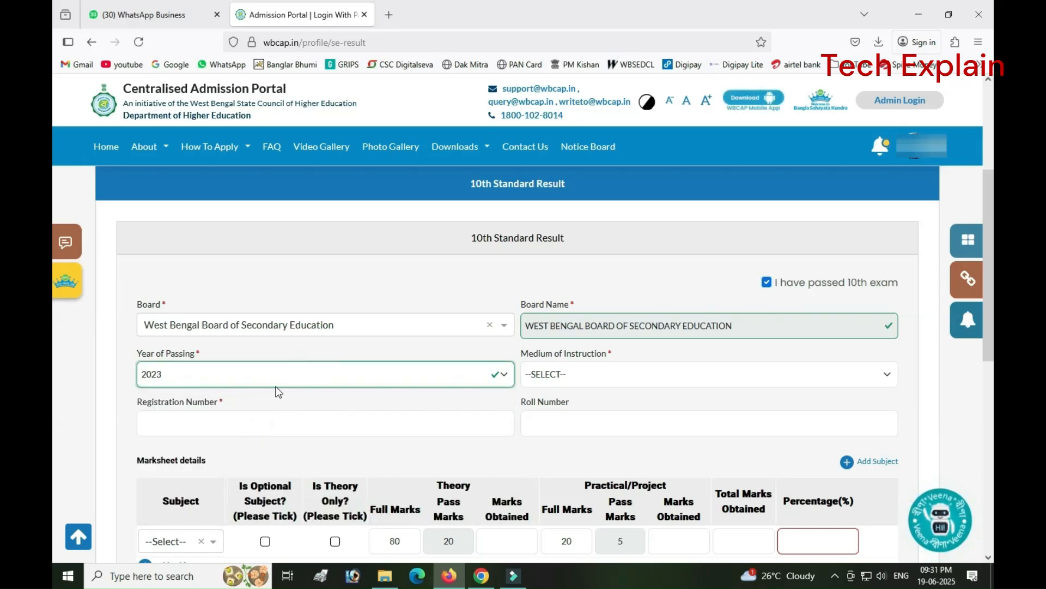
{"action": "left_click", "coordinate": [568, 375]}
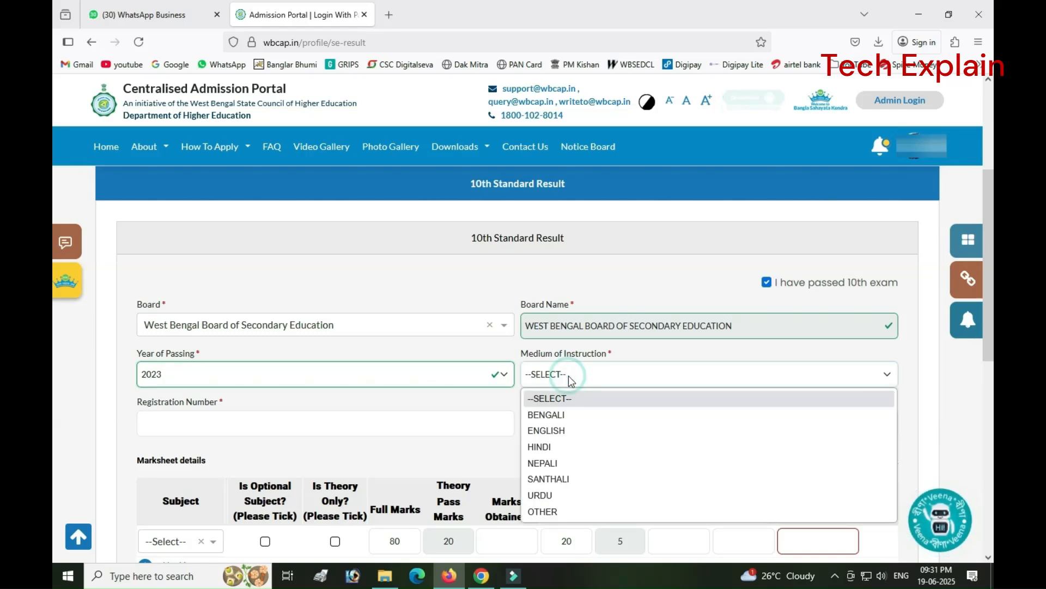
{"action": "left_click", "coordinate": [575, 413]}
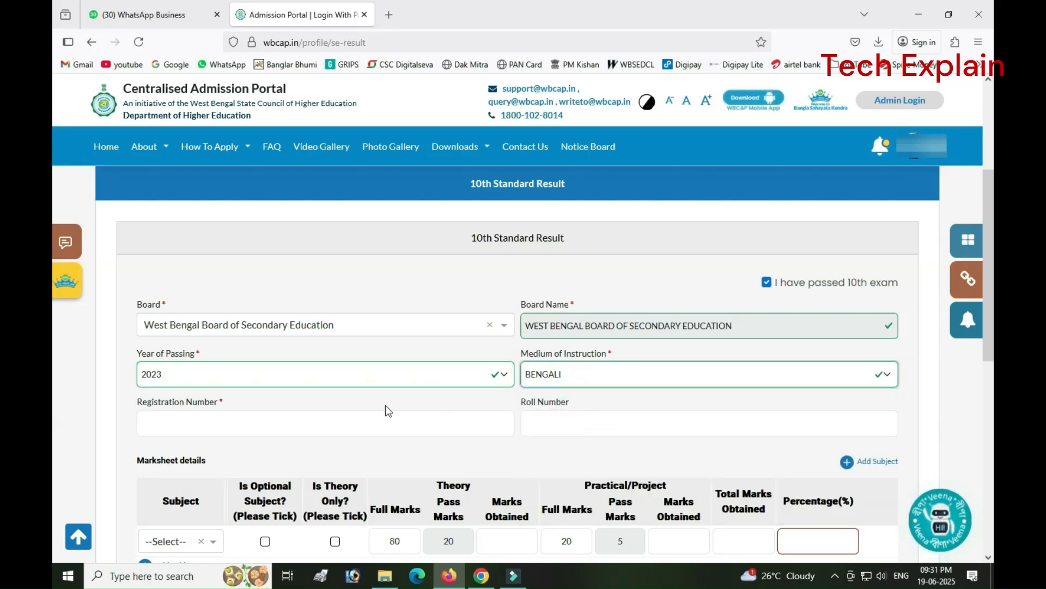
{"action": "left_click", "coordinate": [220, 426]}
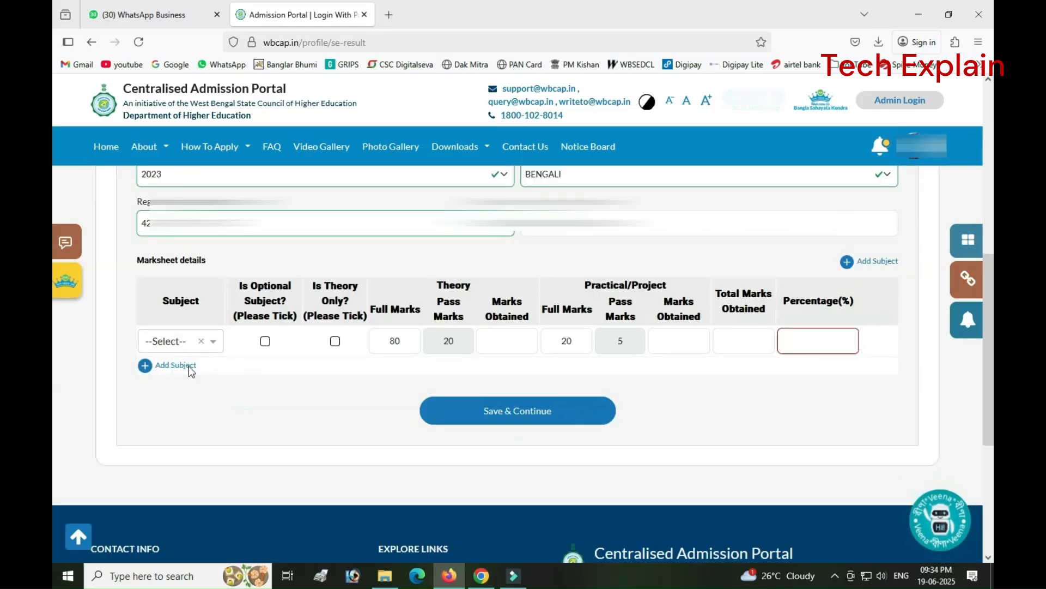
- Add six more subject rows to the 10th standard marksheet details
{"action": "left_click", "coordinate": [175, 365]}
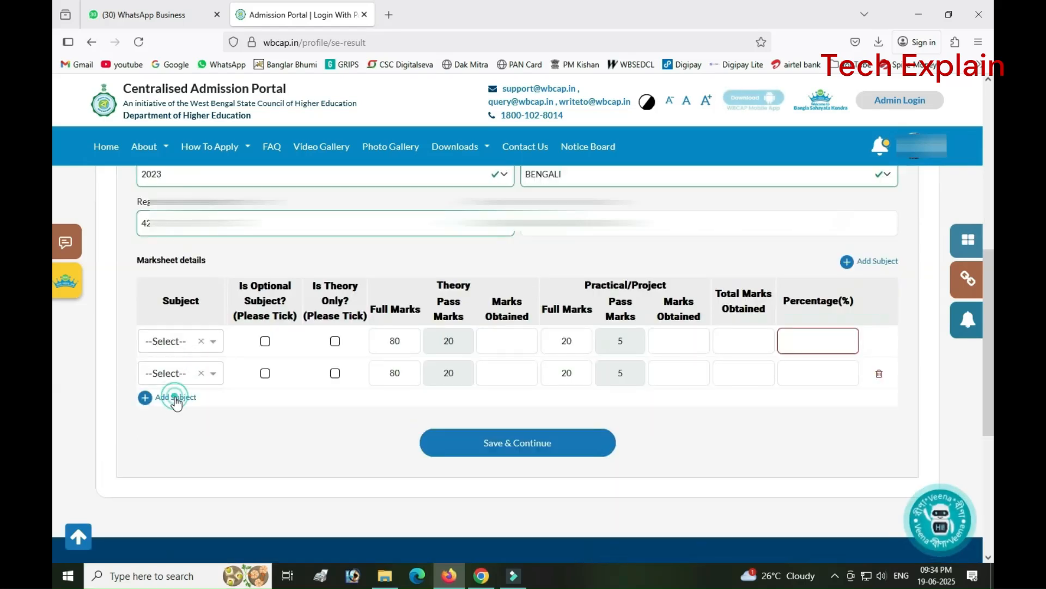
{"action": "left_click", "coordinate": [176, 401]}
{"action": "left_click", "coordinate": [173, 428]}
{"action": "left_click", "coordinate": [175, 461]}
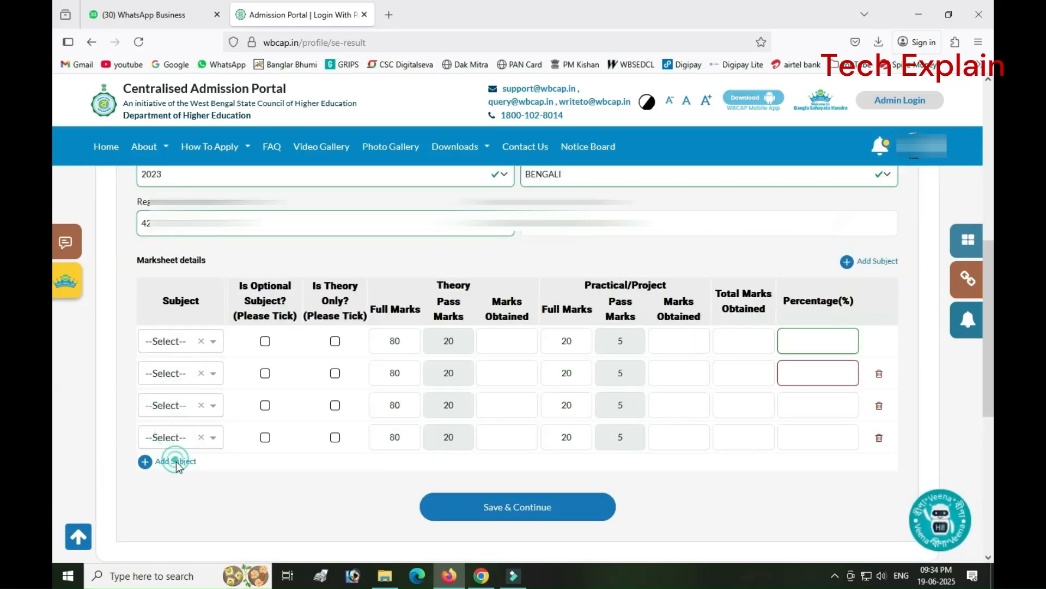
{"action": "left_click", "coordinate": [175, 493]}
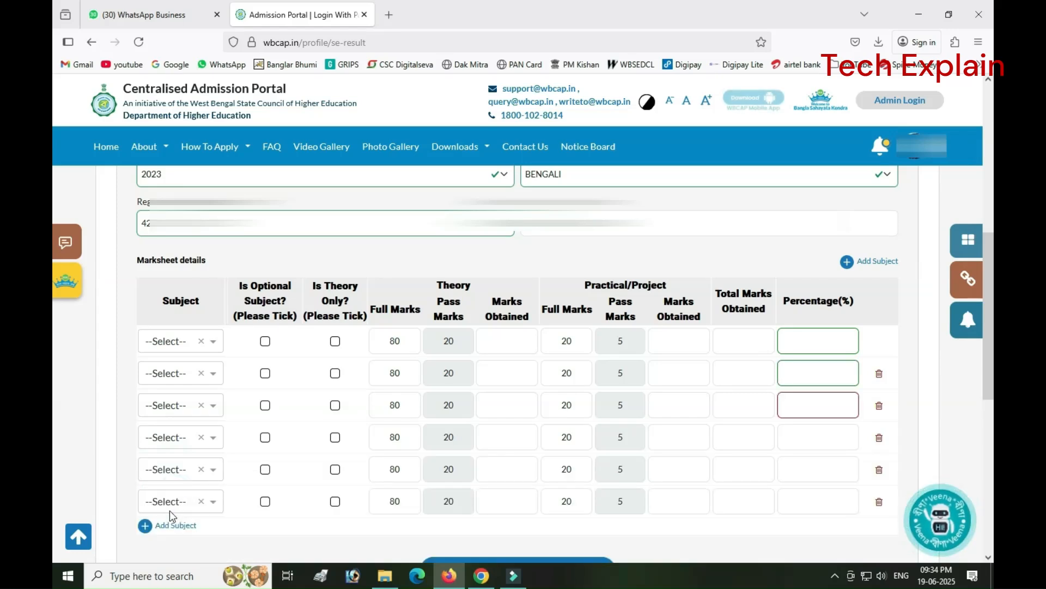
{"action": "left_click", "coordinate": [174, 525]}
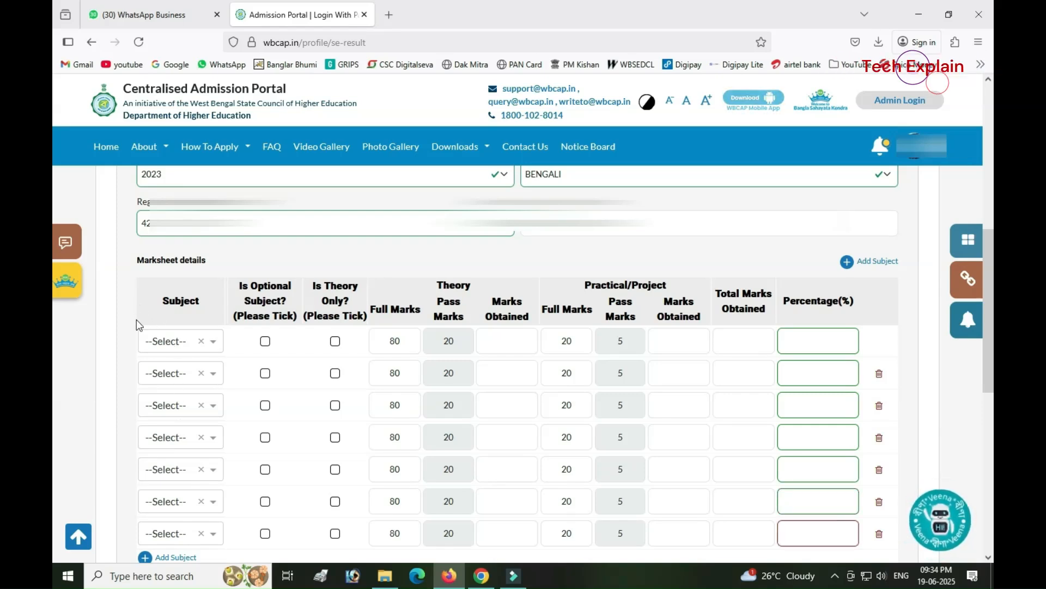
- Choose WB-SE - Bengali as the subject of the first marksheet row, with 1st Lang as its language type
{"action": "left_click", "coordinate": [195, 351]}
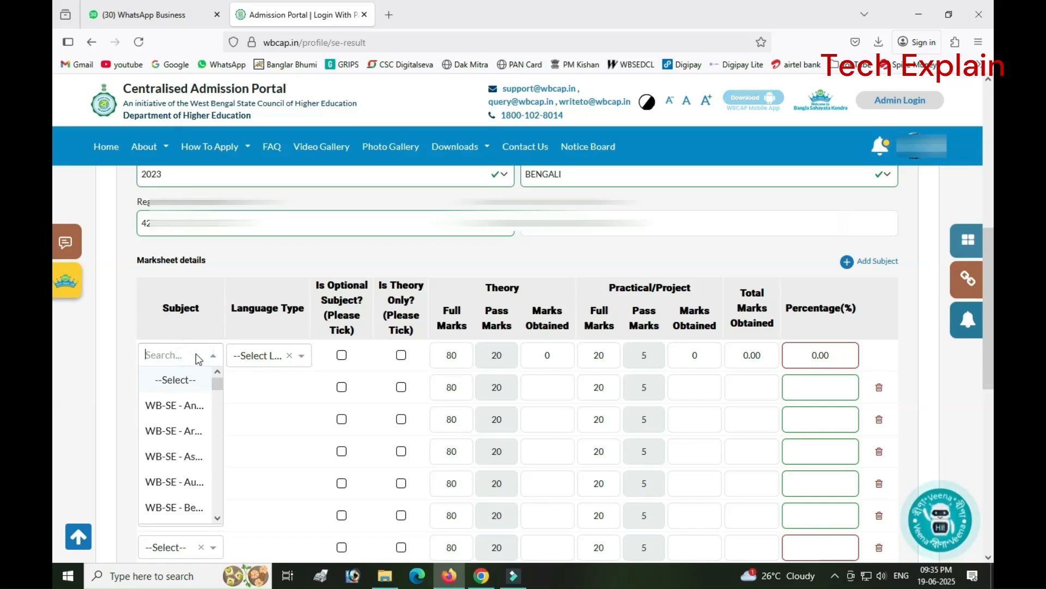
{"action": "type", "text": "BENGA"}
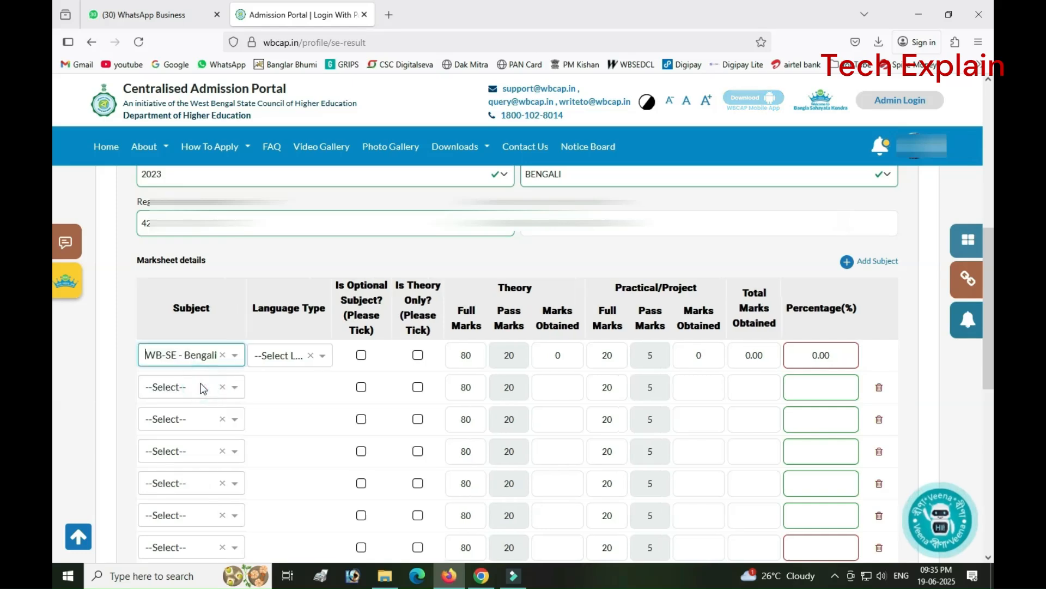
{"action": "left_click", "coordinate": [199, 384]}
{"action": "left_click", "coordinate": [294, 355]}
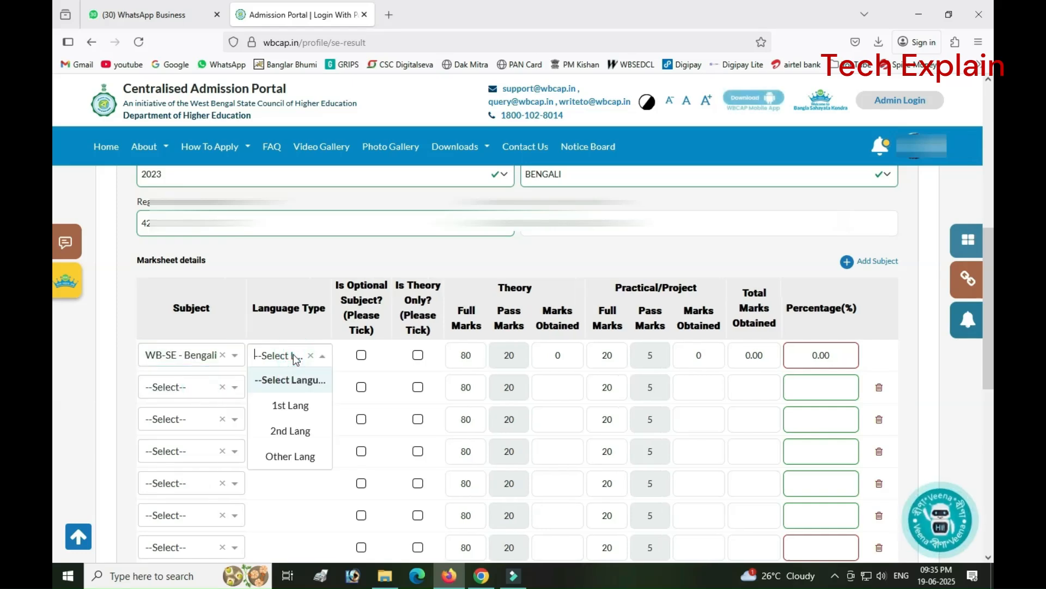
{"action": "left_click", "coordinate": [303, 408]}
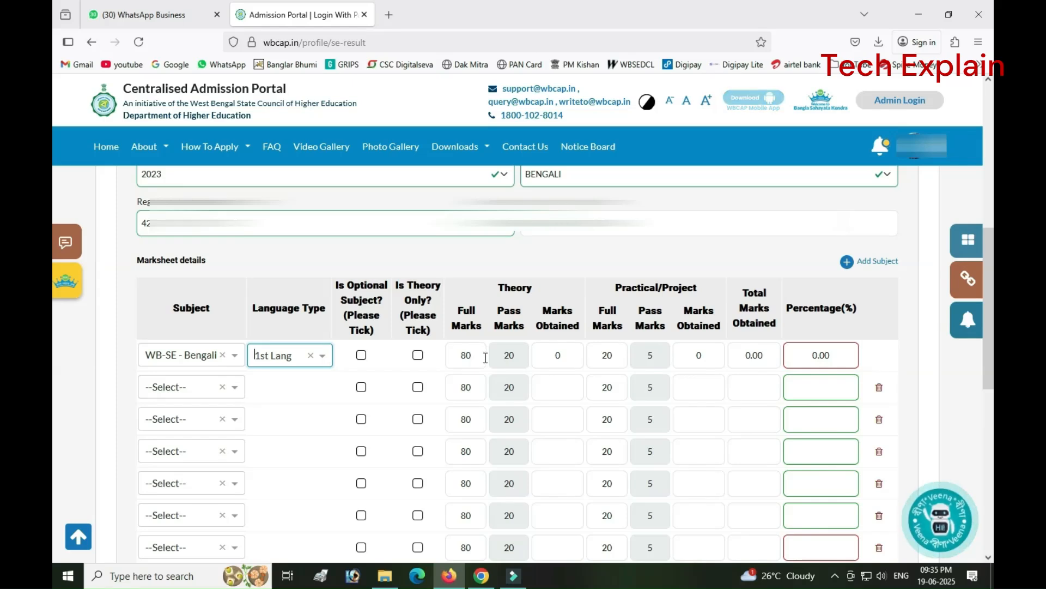
- Set the Bengali theory full marks to 90 and the theory marks obtained to 22
{"action": "left_click_drag", "start_coordinate": [479, 358], "coordinate": [439, 355]}
{"action": "type", "text": "90"}
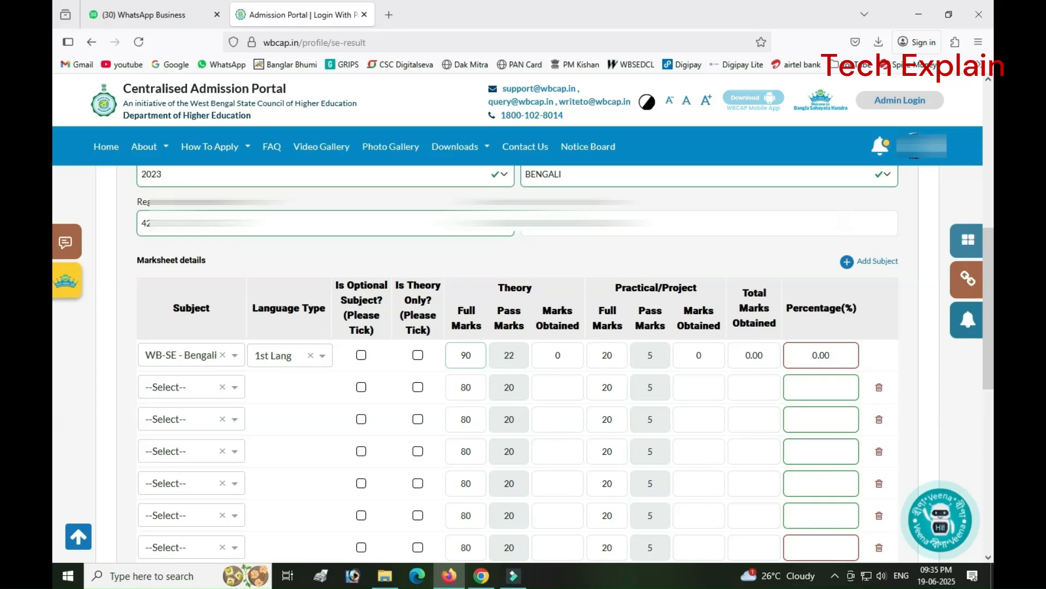
{"action": "left_click", "coordinate": [437, 370]}
{"action": "left_click_drag", "start_coordinate": [563, 355], "coordinate": [537, 354]}
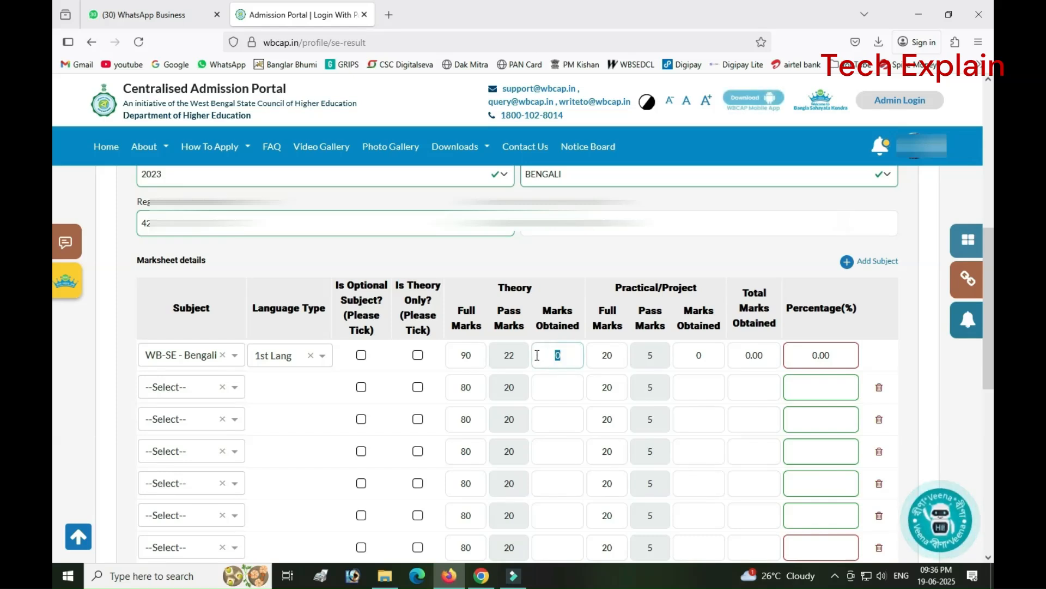
{"action": "type", "text": "22"}
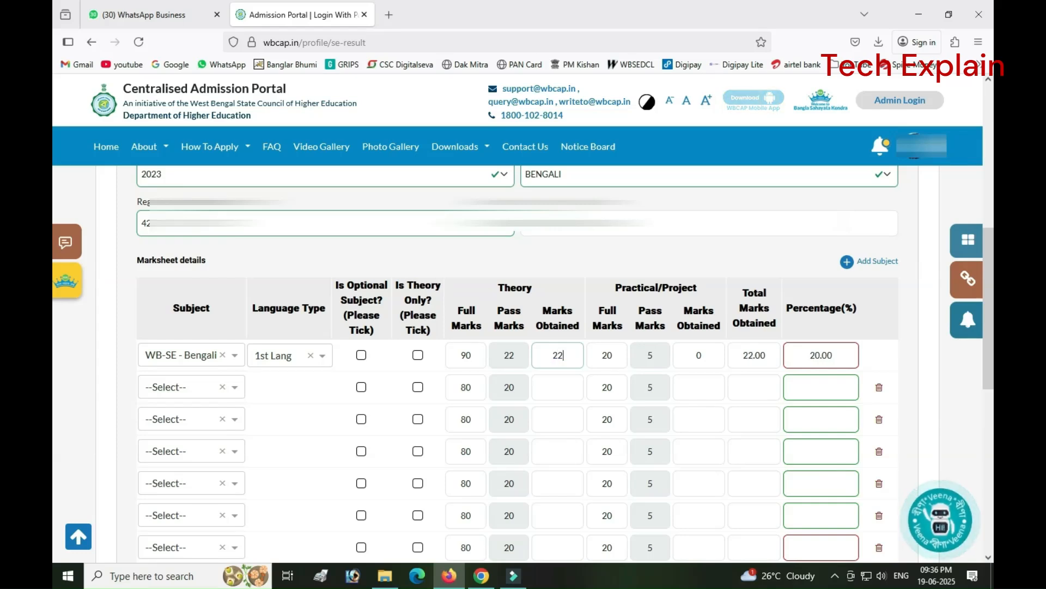
- Set the Bengali practical/project full marks to 10 and the marks obtained to 10
{"action": "double_click", "coordinate": [610, 356]}
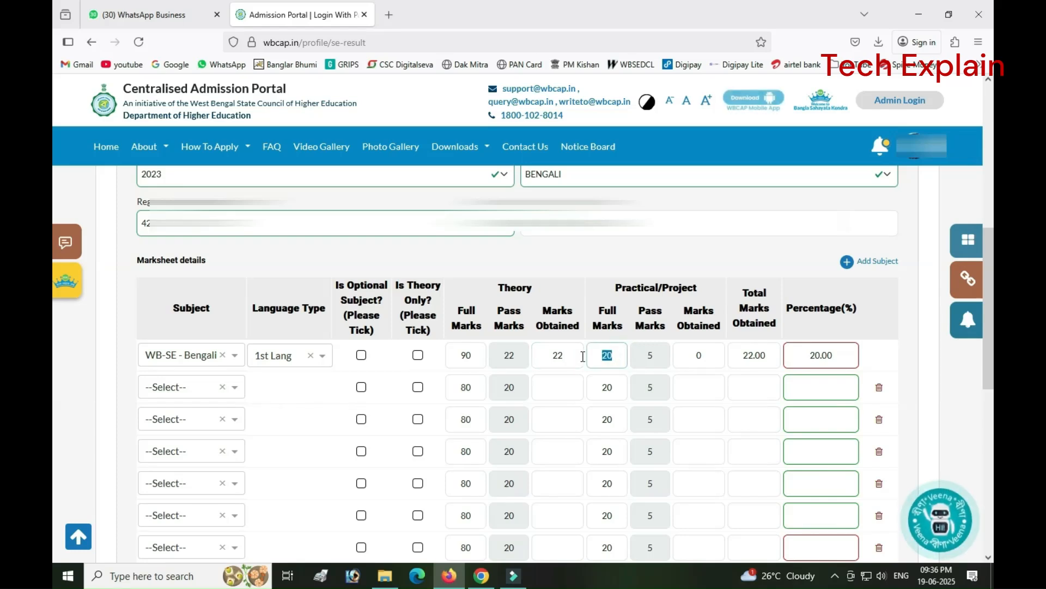
{"action": "type", "text": "10"}
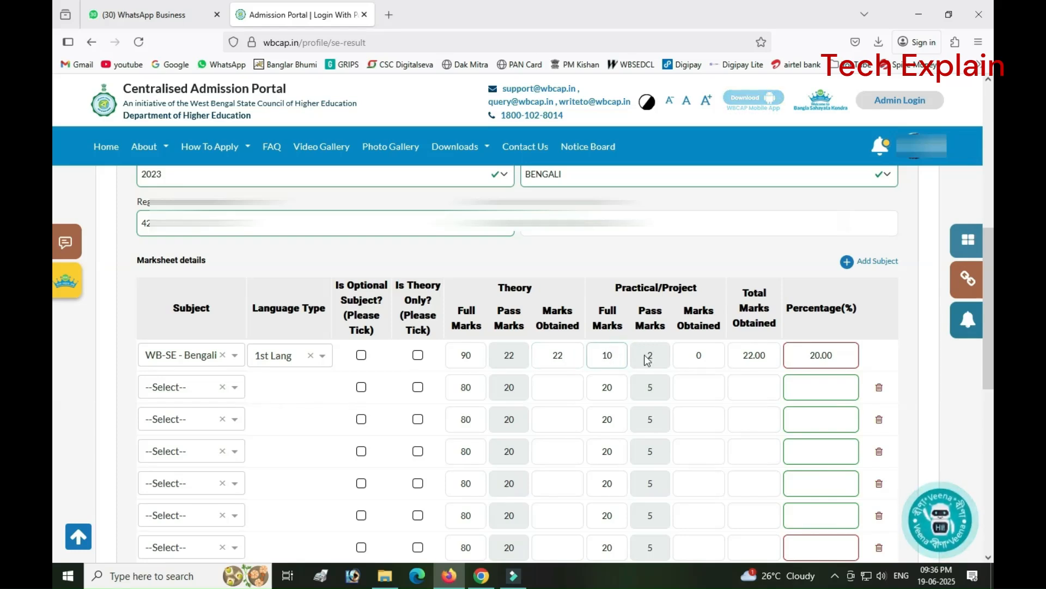
{"action": "double_click", "coordinate": [698, 354]}
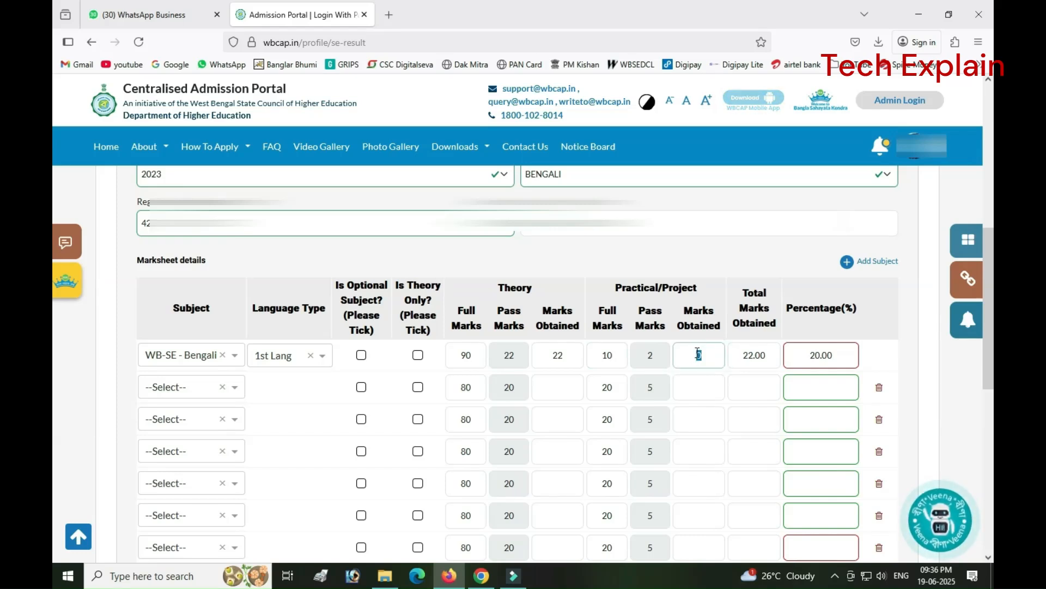
{"action": "type", "text": "10"}
{"action": "left_click", "coordinate": [731, 372]}
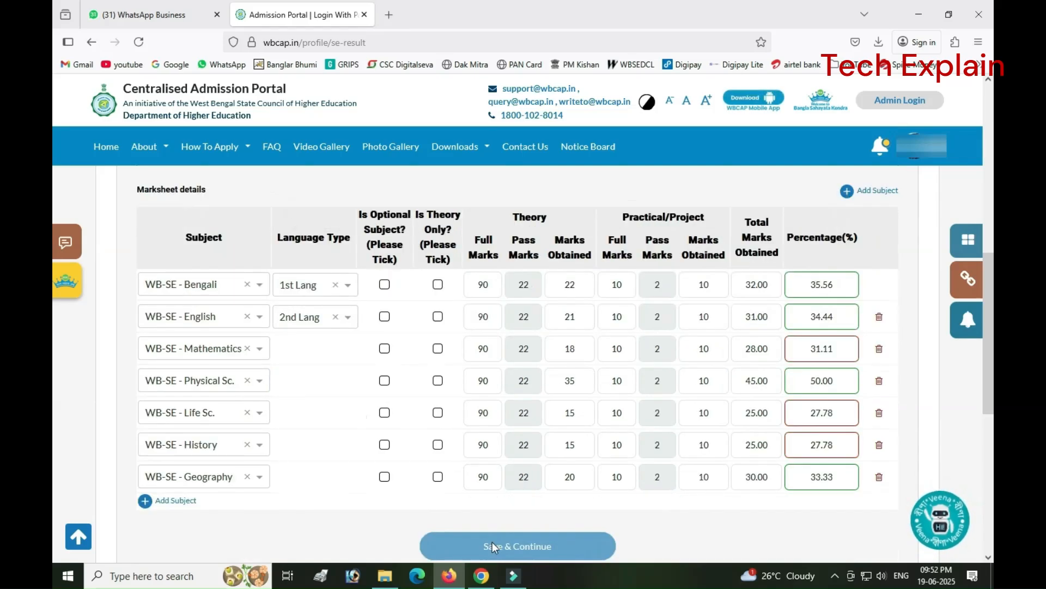
- Set the History theory marks obtained to 25 and try to save the 10th standard results
{"action": "left_click", "coordinate": [492, 542]}
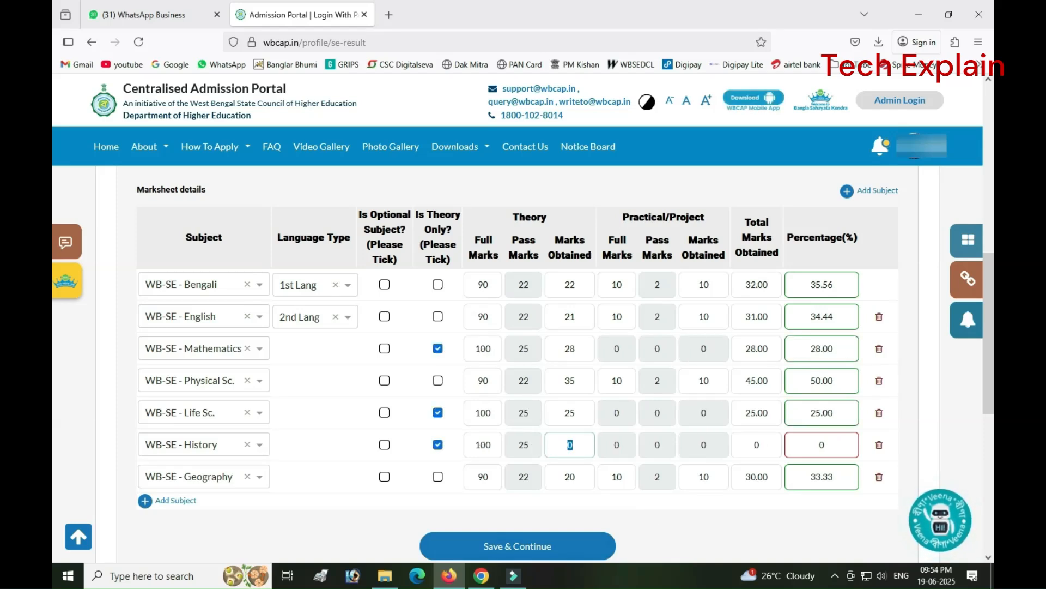
{"action": "type", "text": "25"}
{"action": "left_click", "coordinate": [544, 546]}
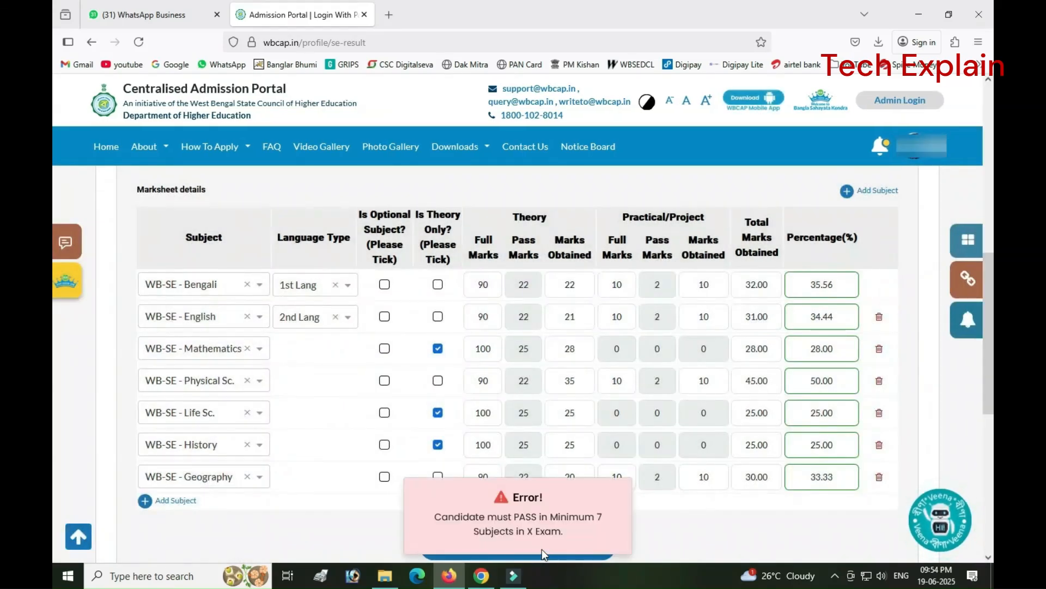
- Save the 10th standard results with every subject marked as theory only, and accept leaving the page
{"action": "left_click", "coordinate": [679, 529]}
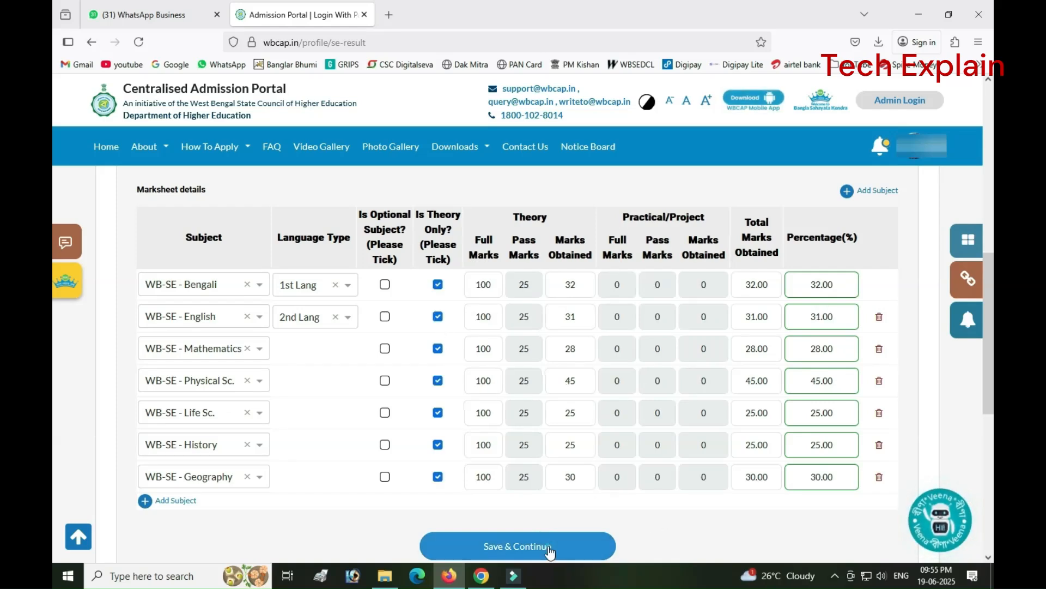
{"action": "left_click", "coordinate": [548, 548]}
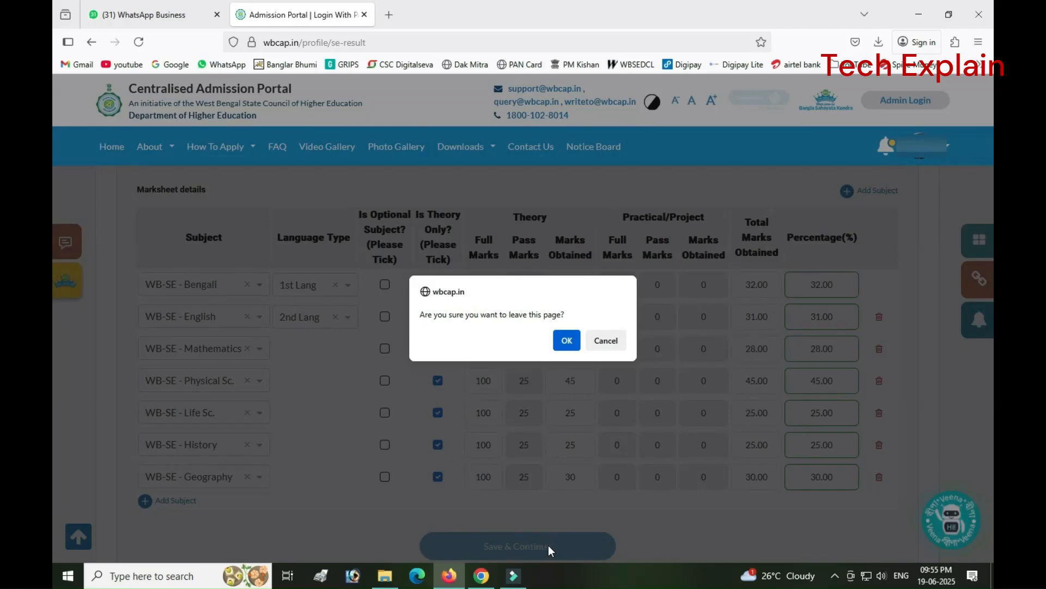
{"action": "left_click", "coordinate": [566, 341]}
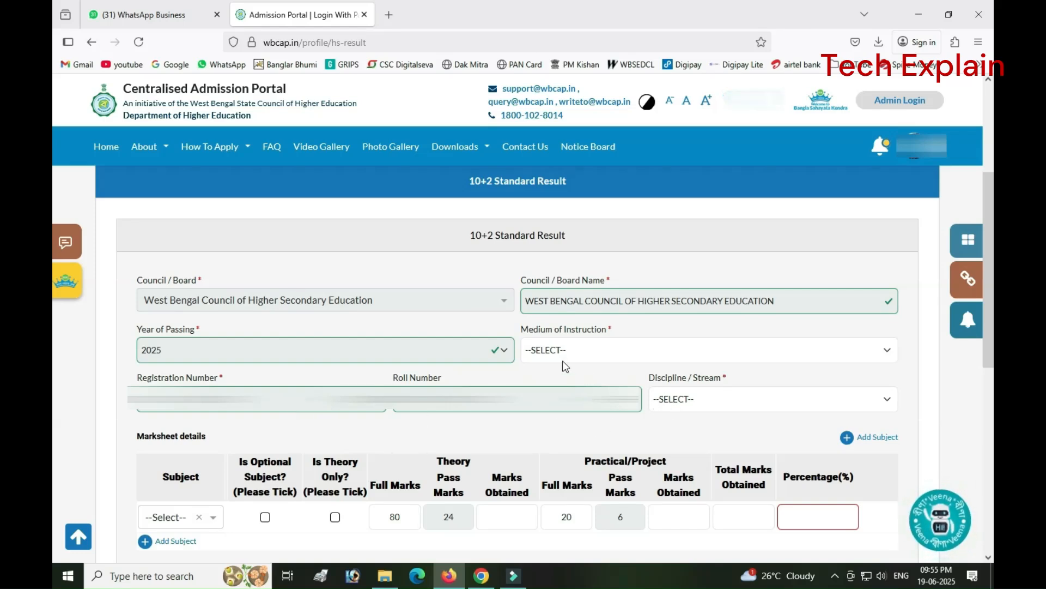
- Choose the first listed language as the 10+2 medium of instruction and open the discipline/stream choices
{"action": "left_click", "coordinate": [598, 353]}
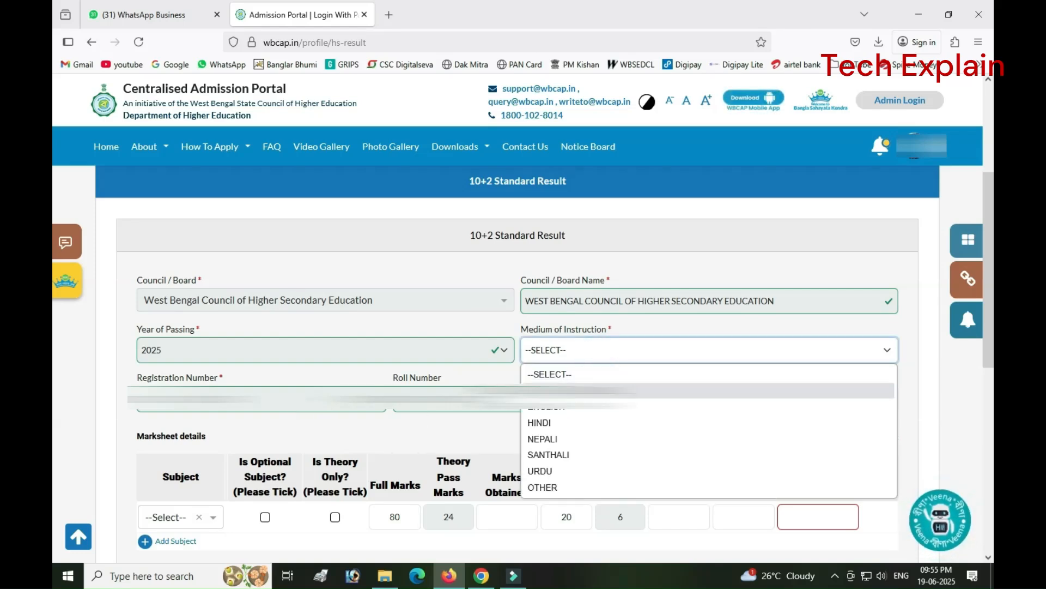
{"action": "left_click", "coordinate": [599, 390]}
{"action": "left_click", "coordinate": [675, 409]}
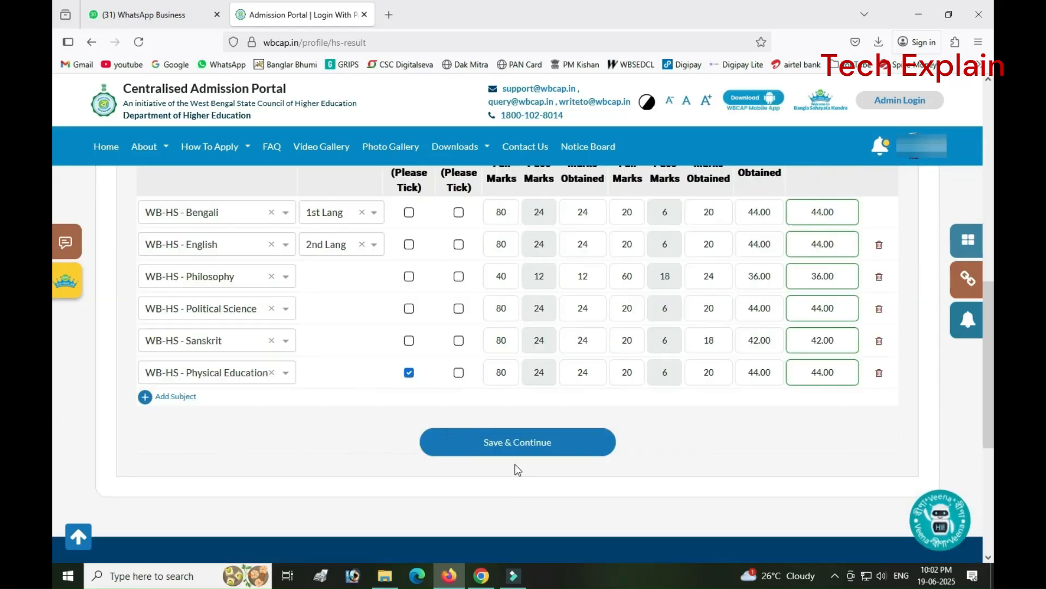
- Save the 10+2 standard results, accept leaving the page, and dismiss the document upload guide
{"action": "left_click", "coordinate": [526, 447]}
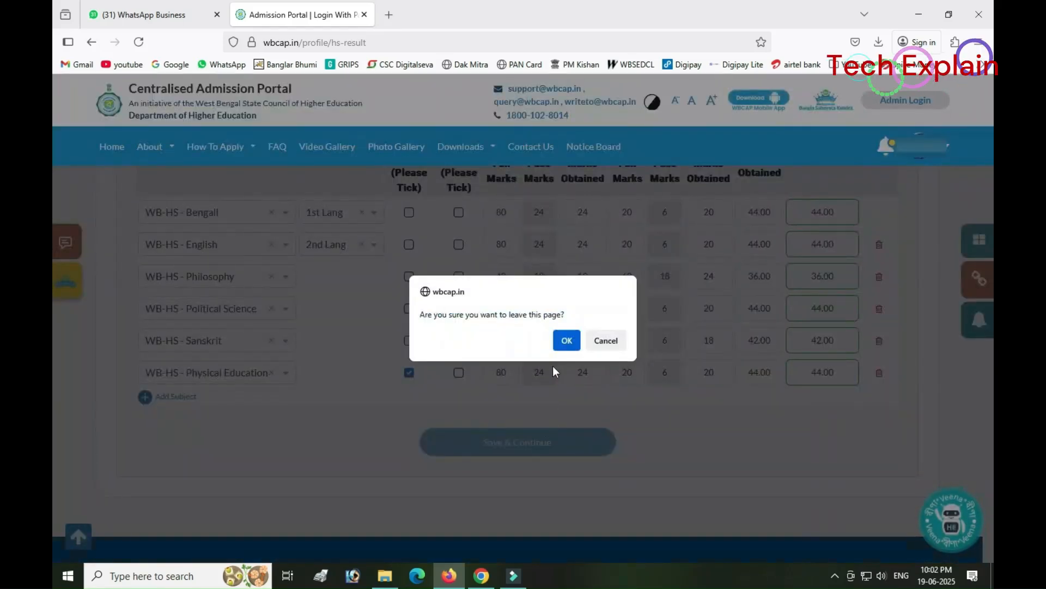
{"action": "left_click", "coordinate": [566, 341]}
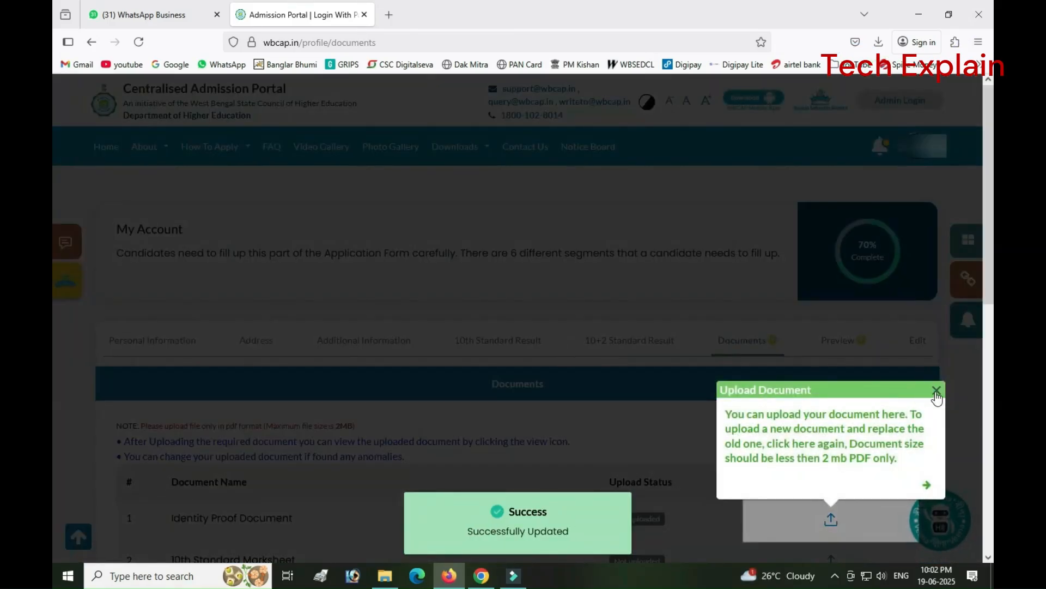
{"action": "left_click", "coordinate": [936, 390]}
- Go from the documents page to the application preview and mark the Address Details as checked and verified
{"action": "scroll", "coordinate": [510, 447], "scroll_direction": "down", "scroll_amount": 4}
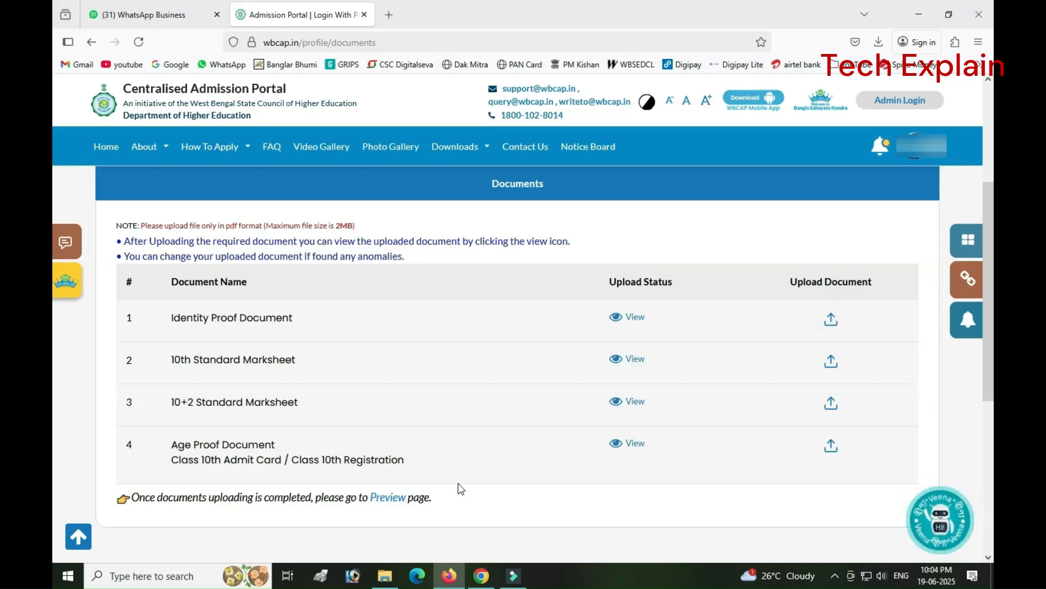
{"action": "left_click", "coordinate": [393, 498]}
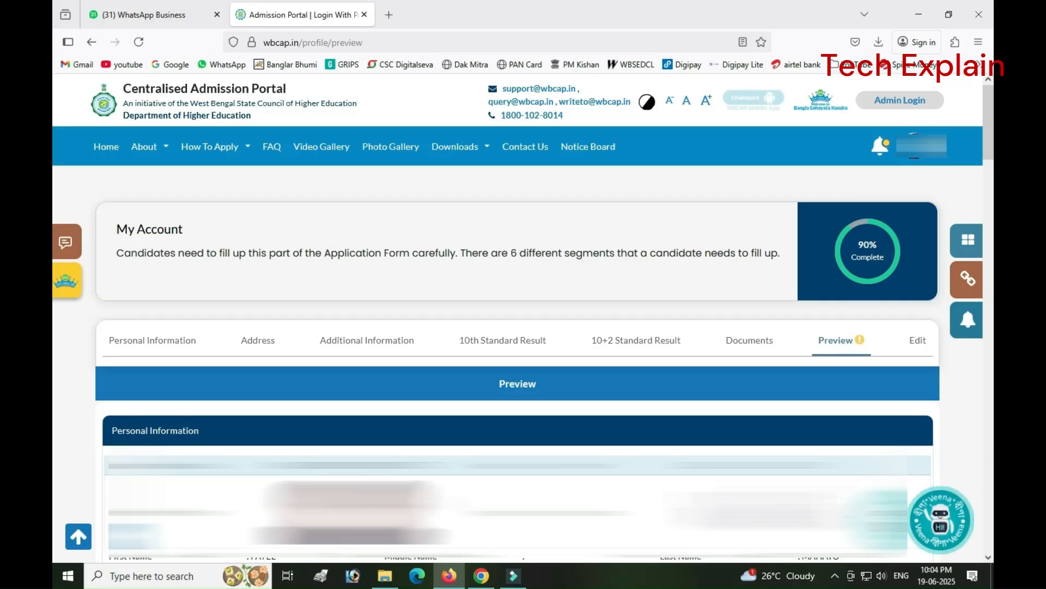
{"action": "scroll", "coordinate": [120, 428], "scroll_direction": "down", "scroll_amount": 10}
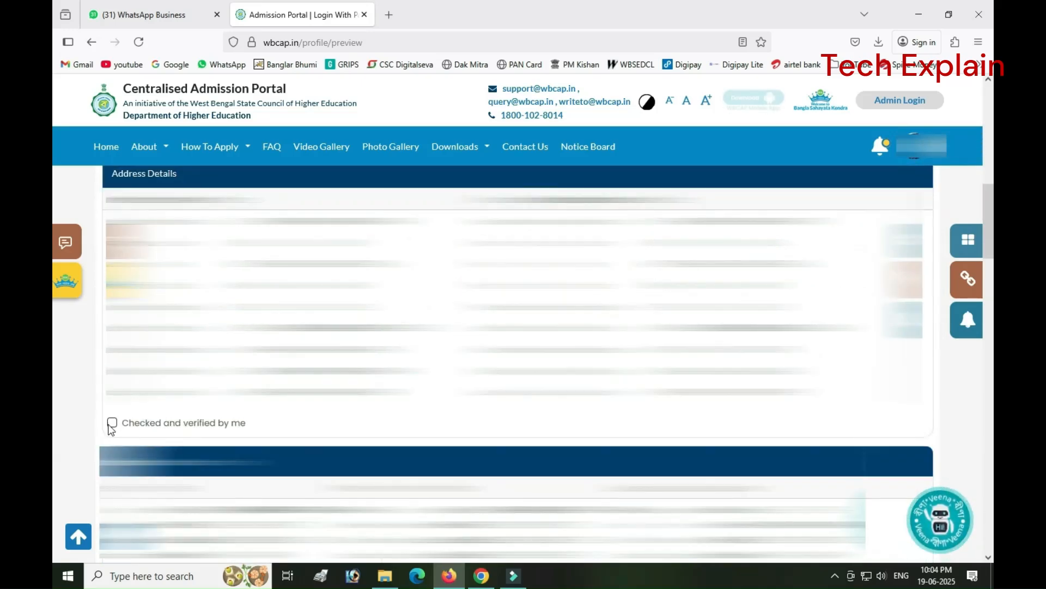
{"action": "left_click", "coordinate": [112, 423]}
{"action": "scroll", "coordinate": [112, 425], "scroll_direction": "up", "scroll_amount": 5}
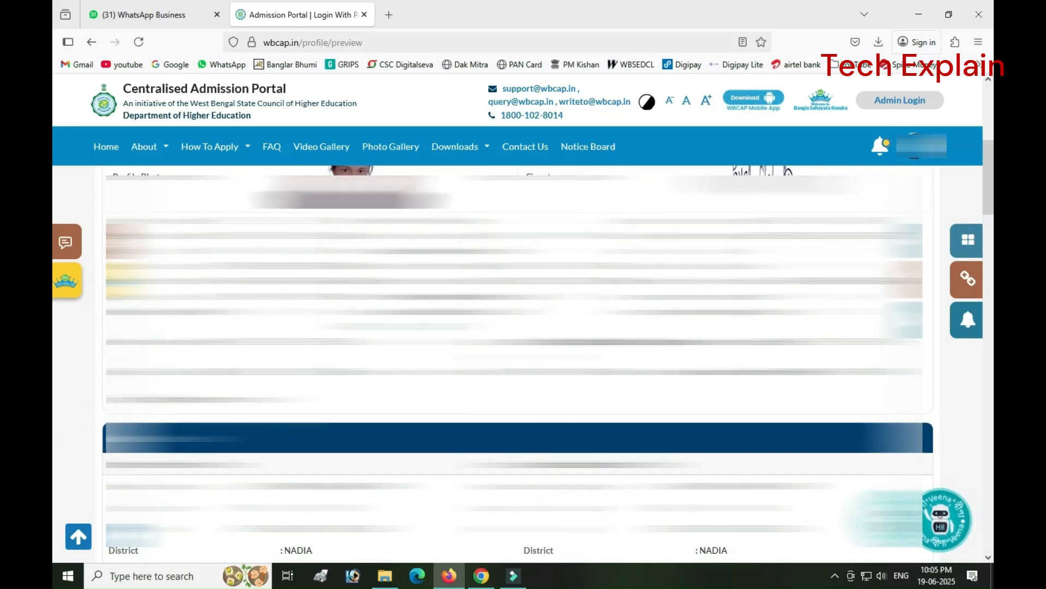
- Acknowledge the Anti Ragging Declaration and the Consent statement, and confirm the application profile
{"action": "scroll", "coordinate": [113, 469], "scroll_direction": "down", "scroll_amount": 15}
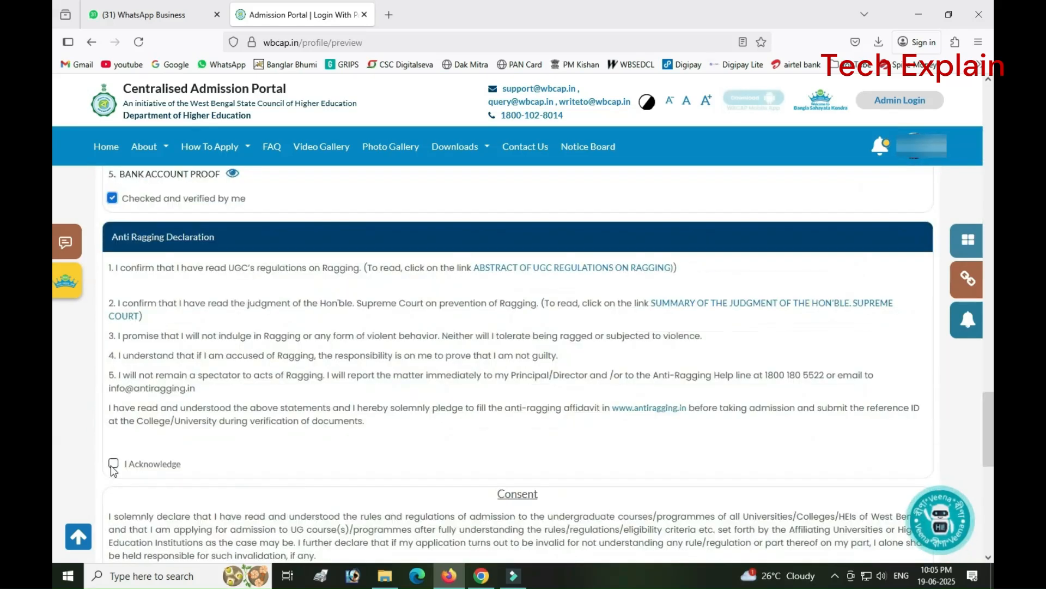
{"action": "left_click", "coordinate": [113, 464]}
{"action": "scroll", "coordinate": [173, 475], "scroll_direction": "down", "scroll_amount": 4}
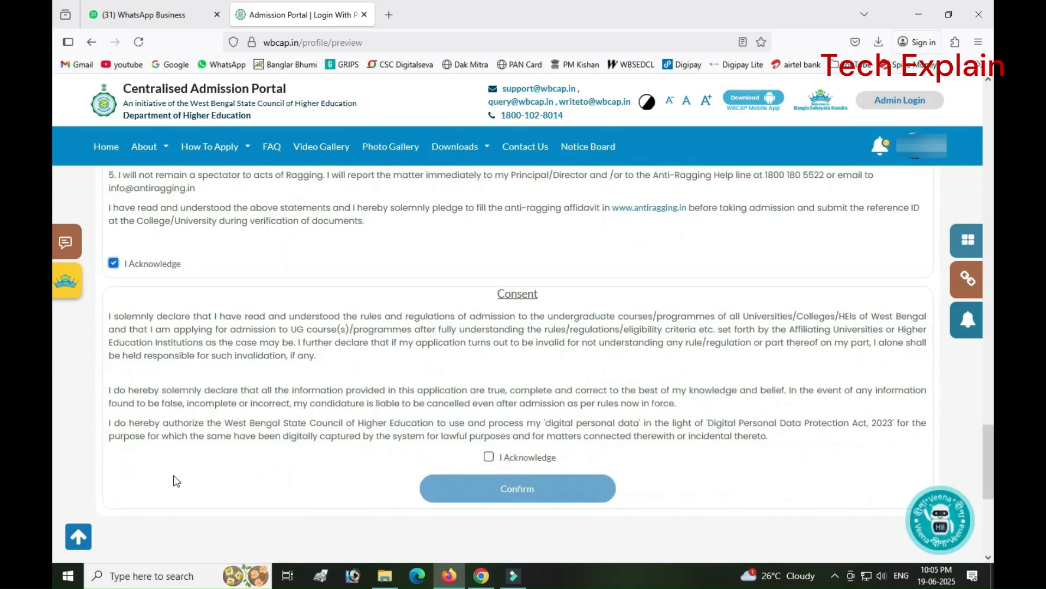
{"action": "left_click", "coordinate": [490, 460]}
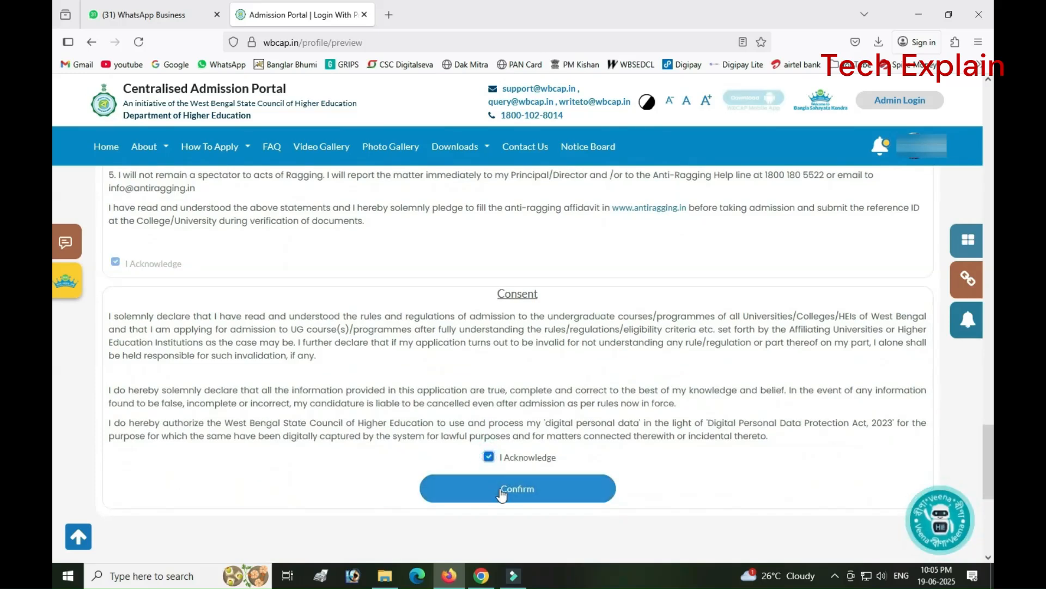
{"action": "left_click", "coordinate": [502, 492]}
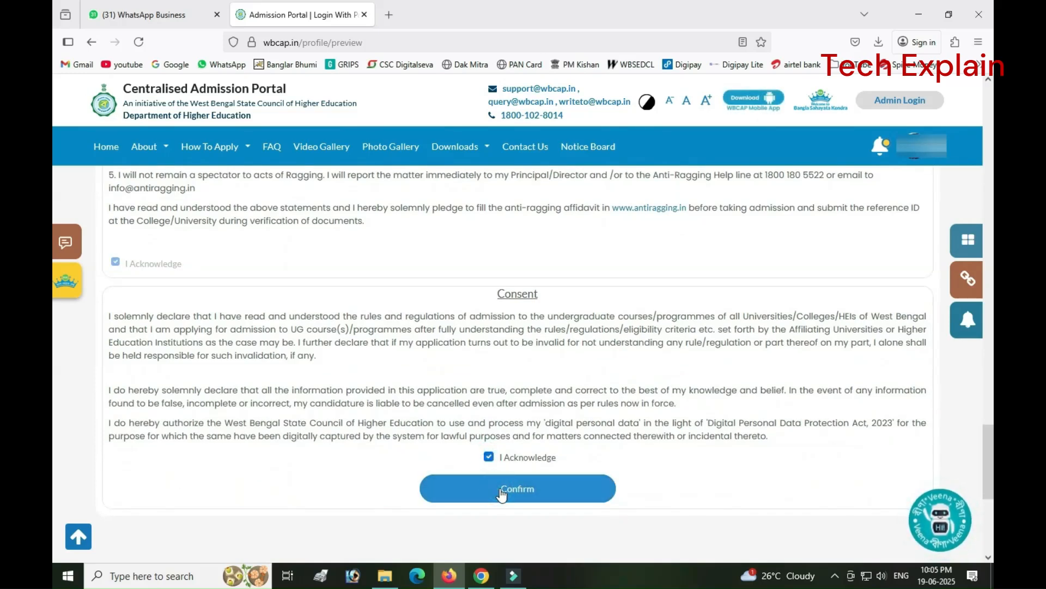
{"action": "left_click", "coordinate": [502, 493]}
{"action": "left_click", "coordinate": [502, 493]}
{"action": "left_click", "coordinate": [502, 492]}
{"action": "left_click", "coordinate": [502, 492]}
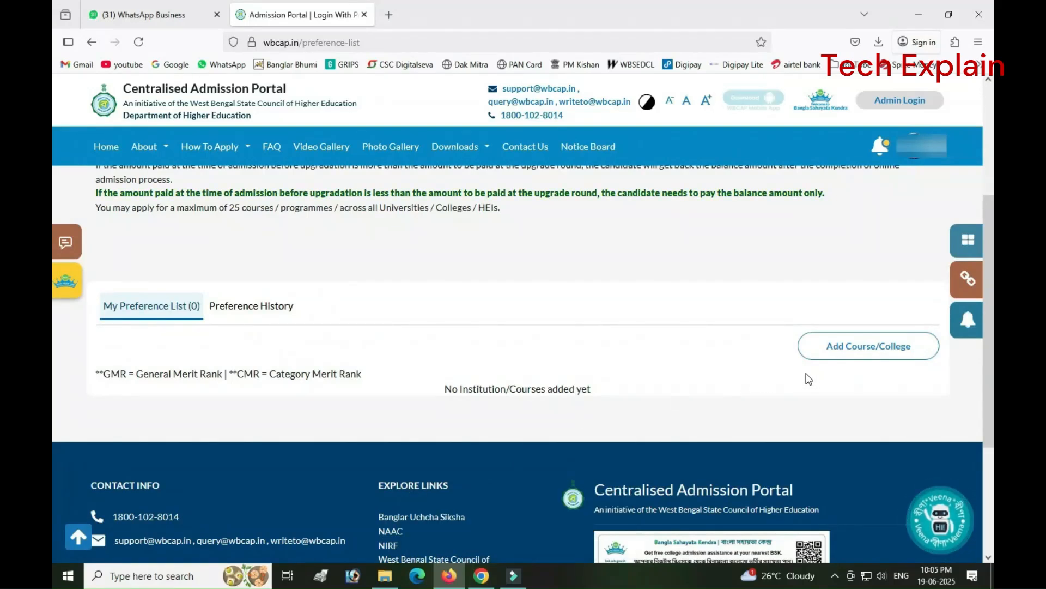
- Search by district for 4 - Year - B.A. (Hons./ Hons. with Research) courses at Karimpur Pannadevi College in Nadia
{"action": "left_click", "coordinate": [873, 355]}
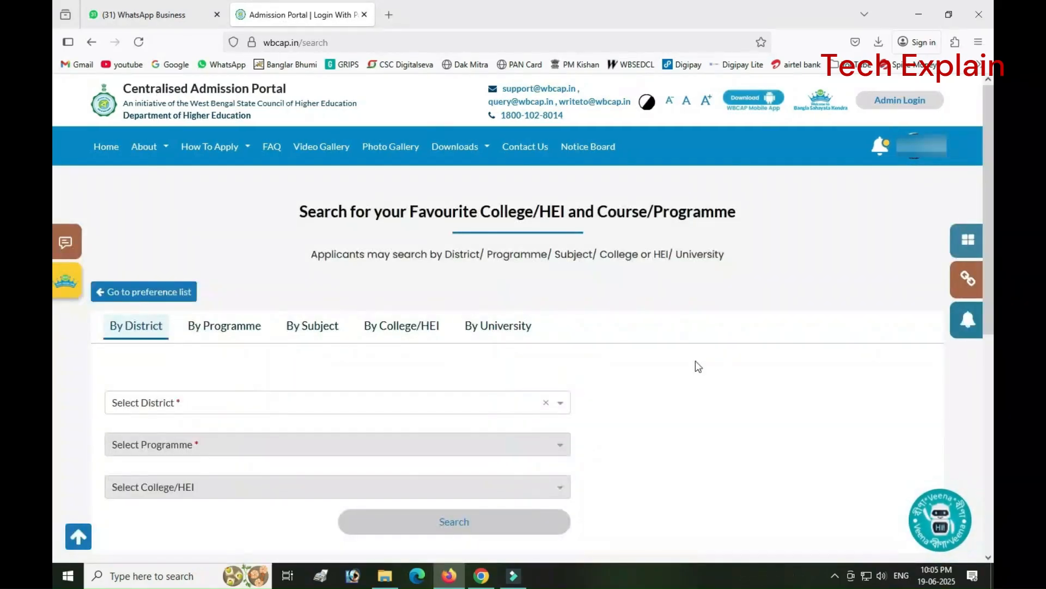
{"action": "left_click", "coordinate": [211, 403]}
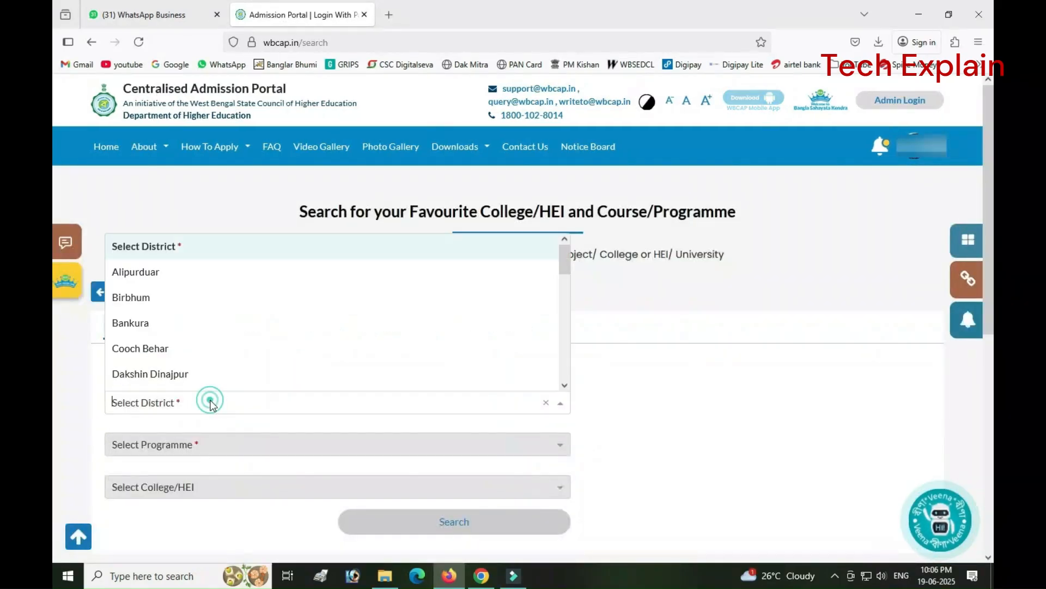
{"action": "type", "text": "NADIA"}
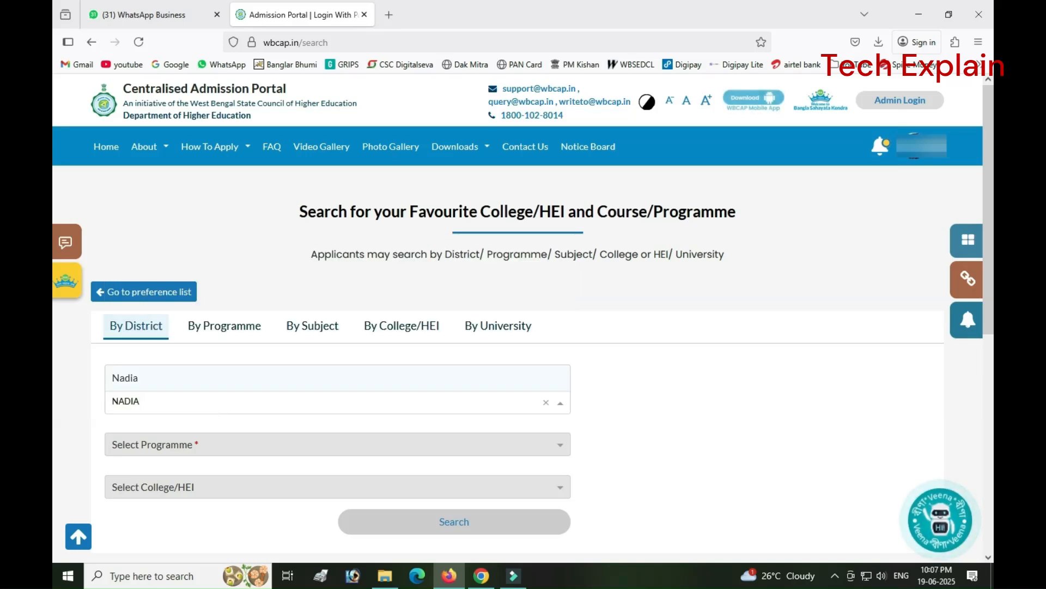
{"action": "left_click", "coordinate": [163, 389]}
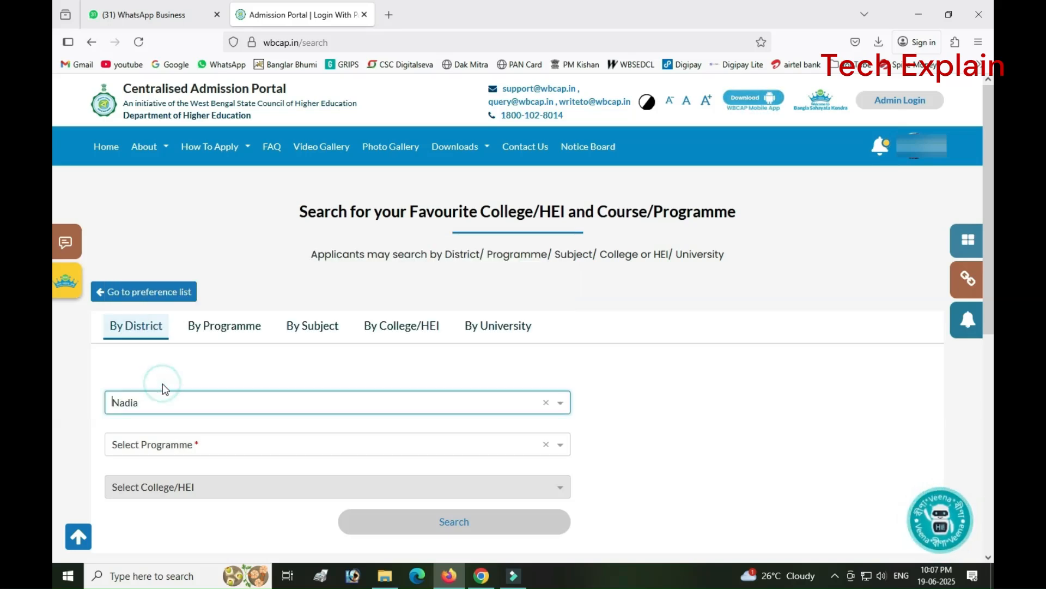
{"action": "left_click", "coordinate": [192, 446]}
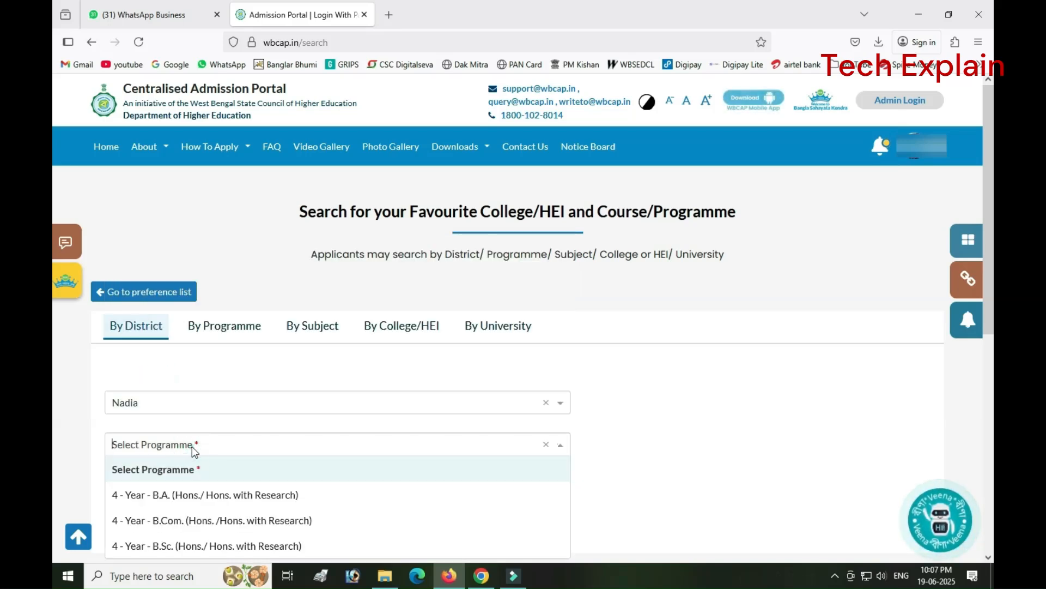
{"action": "left_click", "coordinate": [205, 494]}
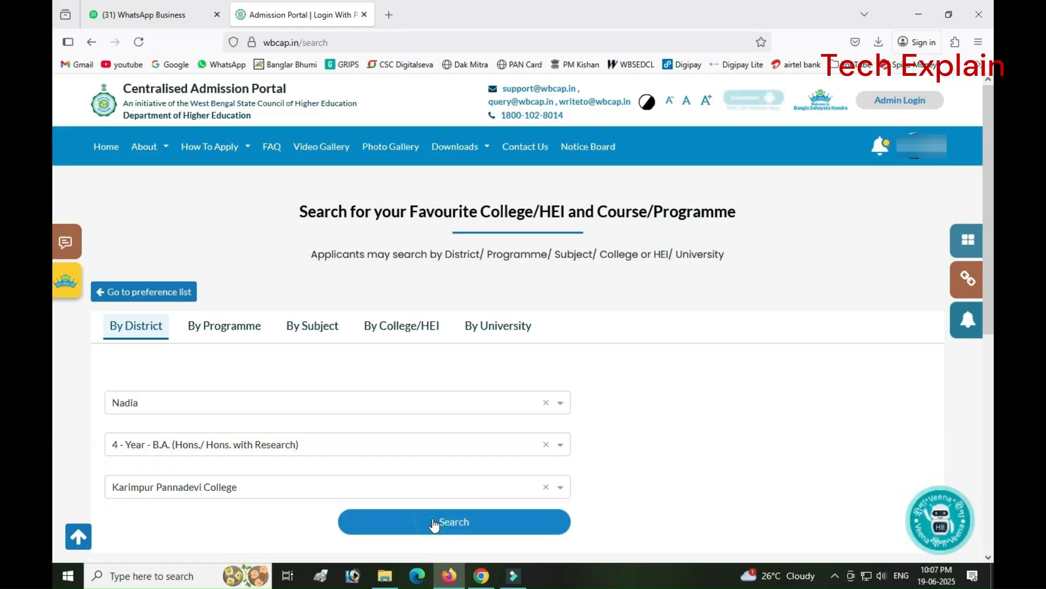
{"action": "left_click", "coordinate": [432, 518]}
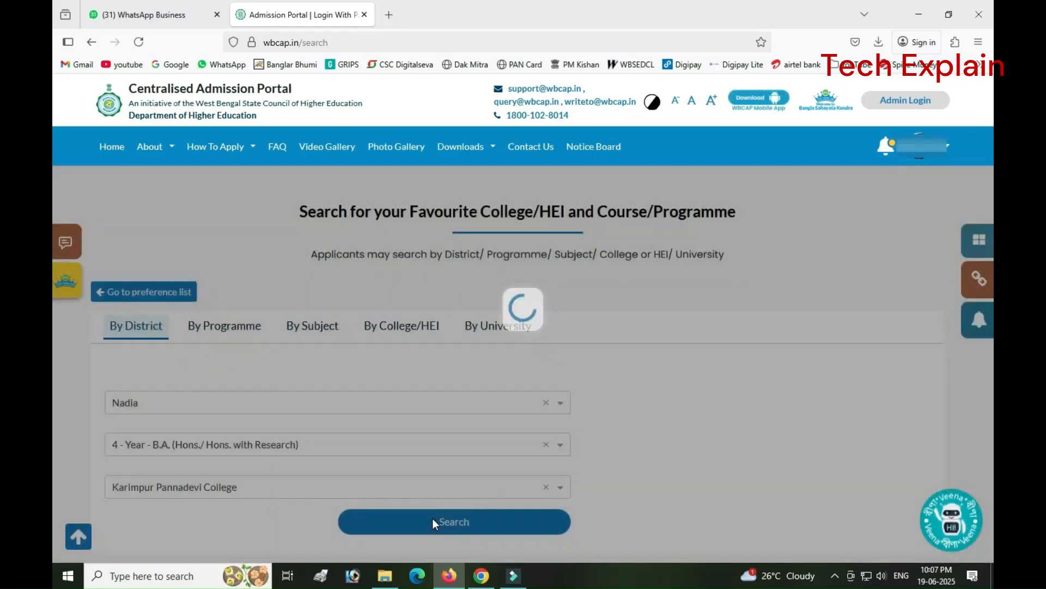
- Check the admission probability for the 4-Year B.A. in Physical Education at Karimpur Pannadevi College
{"action": "scroll", "coordinate": [433, 518], "scroll_direction": "down", "scroll_amount": 6}
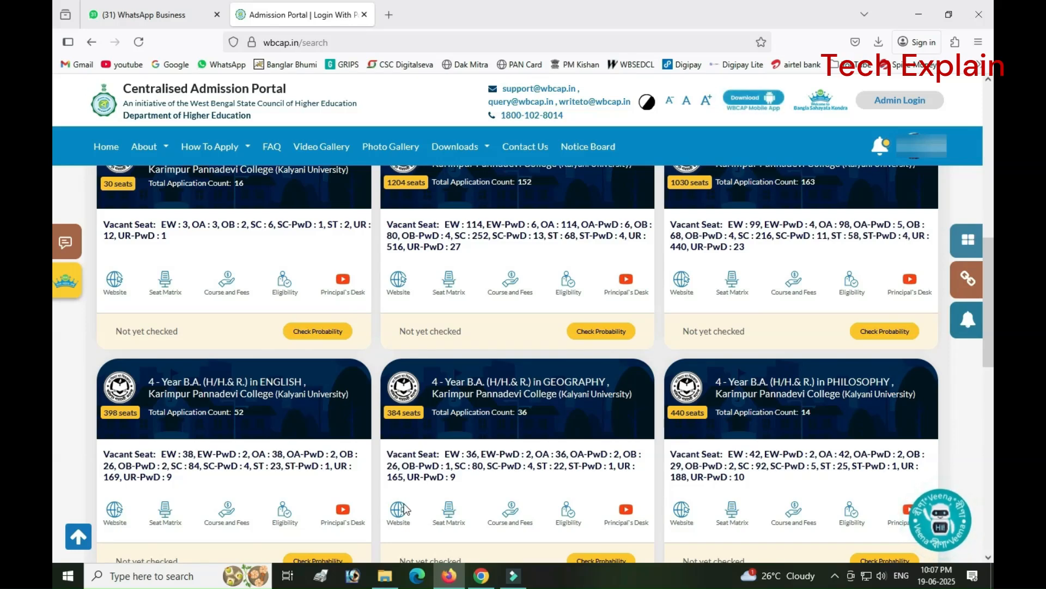
{"action": "scroll", "coordinate": [218, 320], "scroll_direction": "up", "scroll_amount": 1}
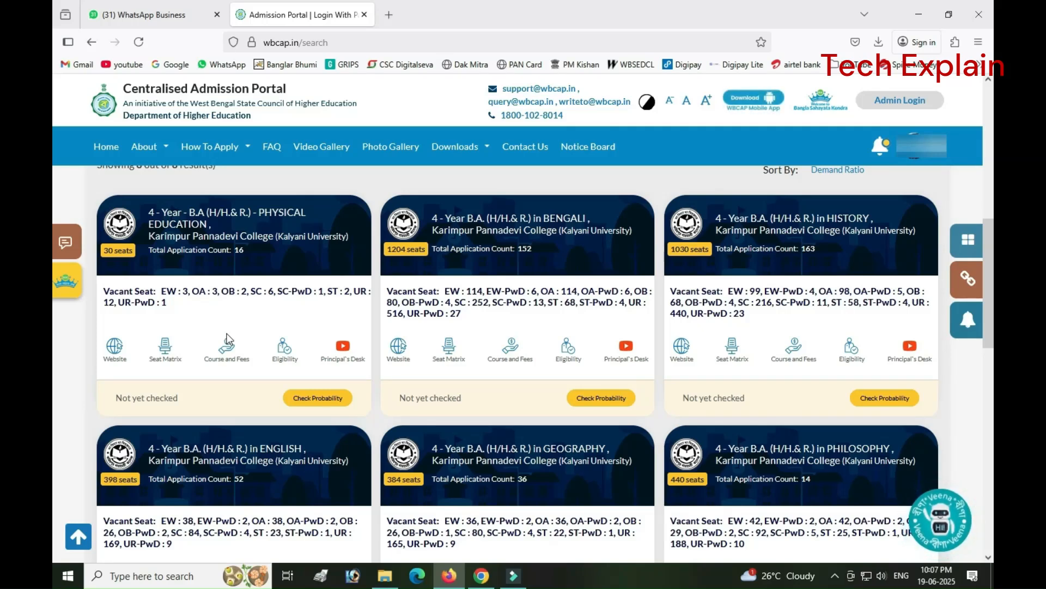
{"action": "left_click", "coordinate": [300, 399]}
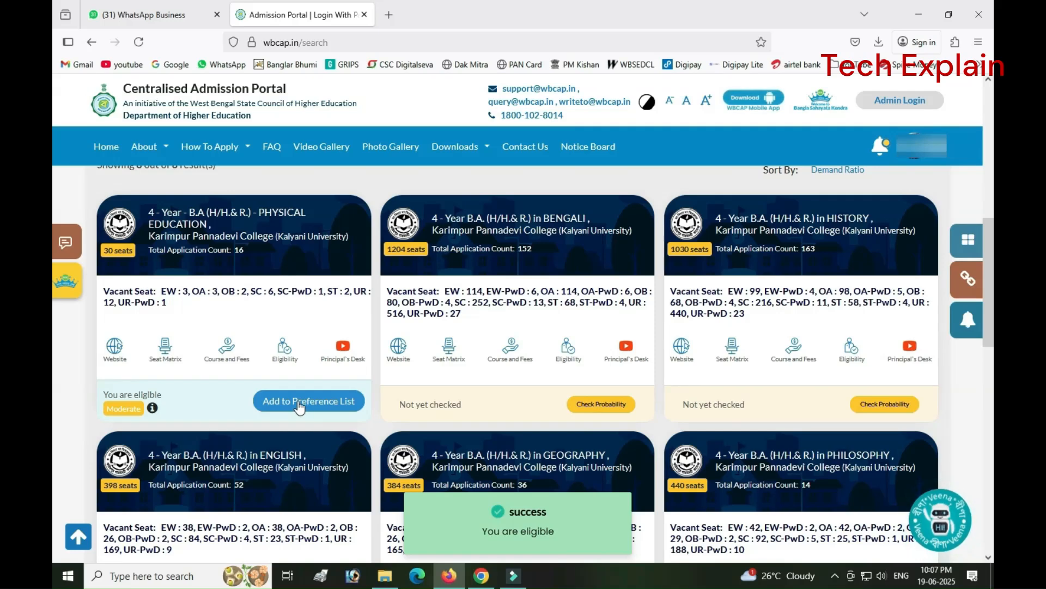
- Add Physical Education with minors Bengali and History to the preference list as preference 1, and continue searching
{"action": "left_click", "coordinate": [299, 402]}
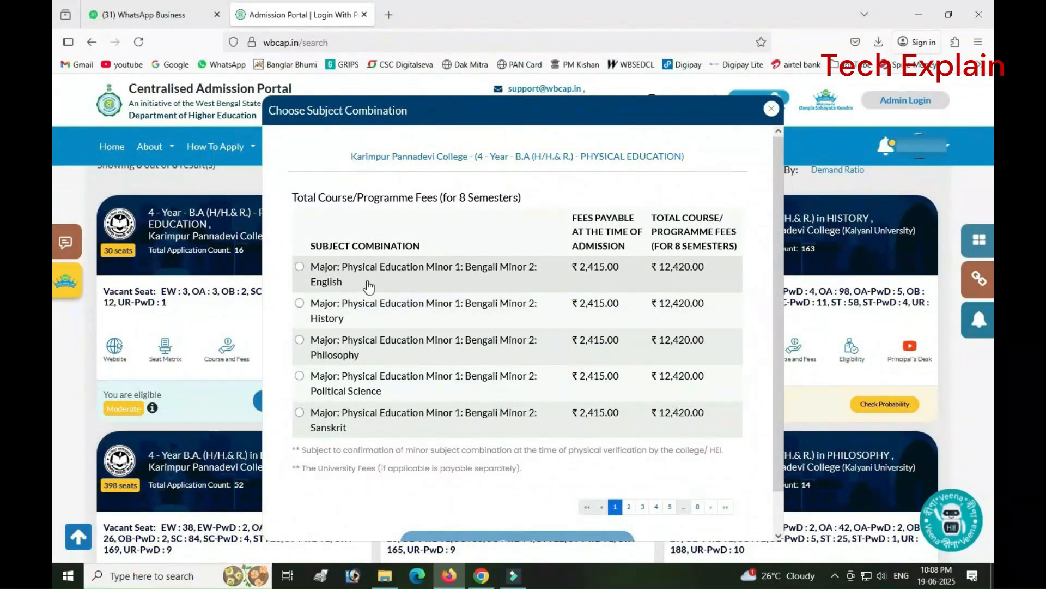
{"action": "left_click", "coordinate": [362, 311]}
{"action": "scroll", "coordinate": [496, 499], "scroll_direction": "down", "scroll_amount": 1}
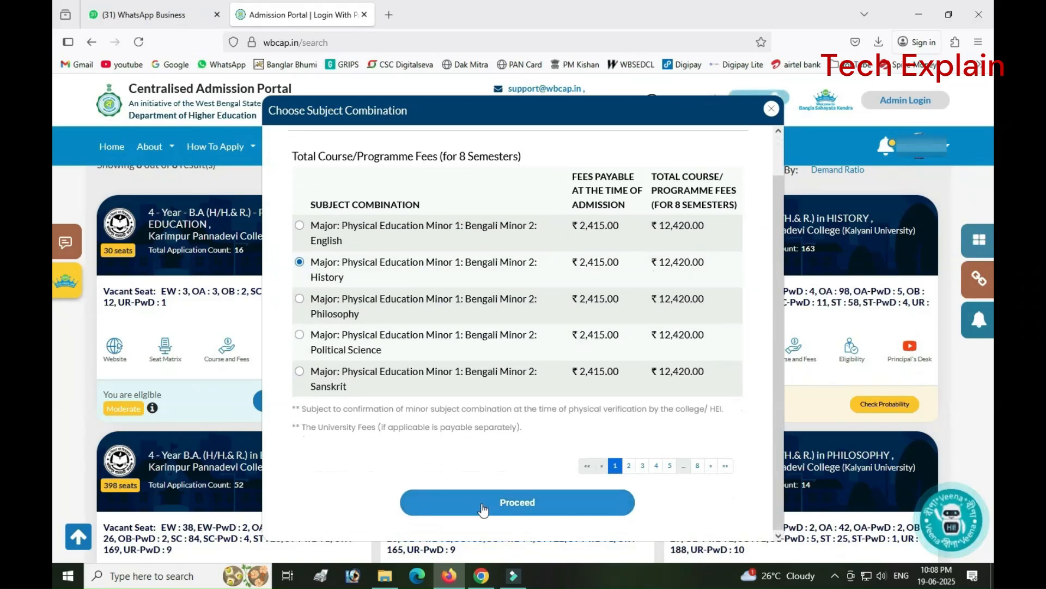
{"action": "left_click", "coordinate": [487, 504]}
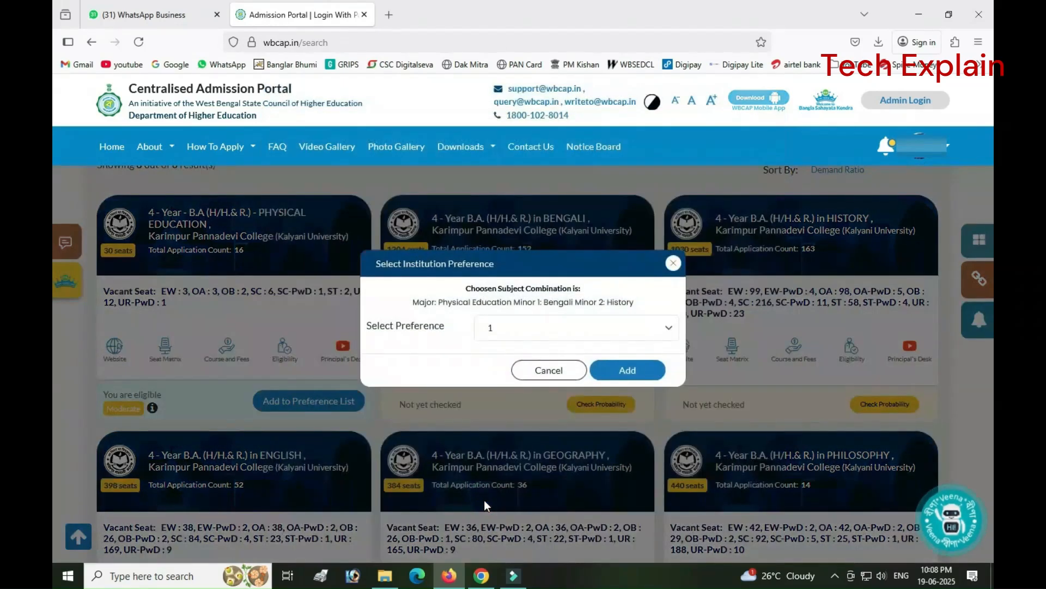
{"action": "left_click", "coordinate": [633, 371]}
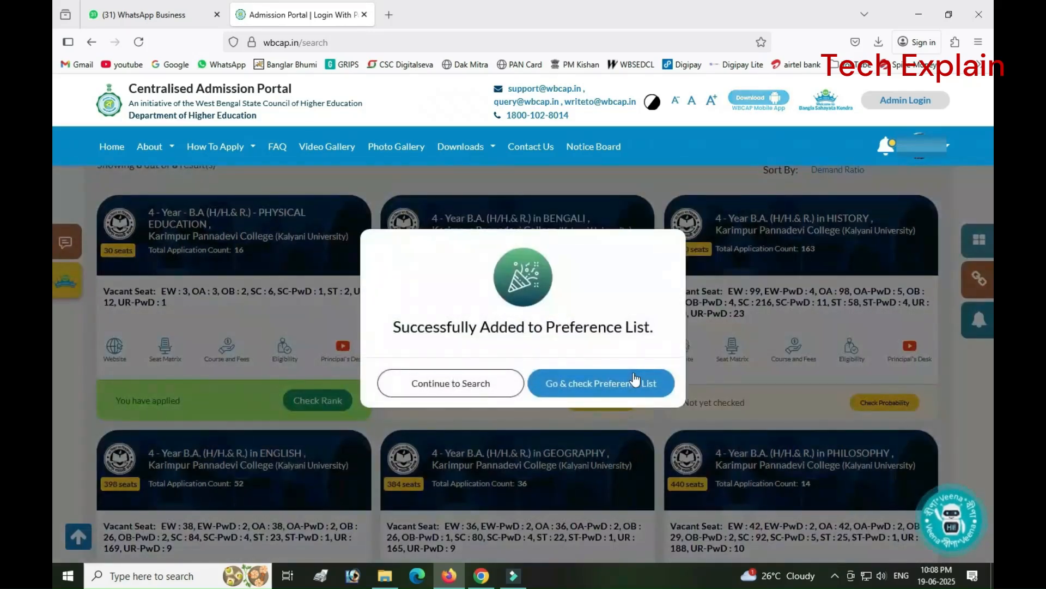
{"action": "left_click", "coordinate": [482, 389]}
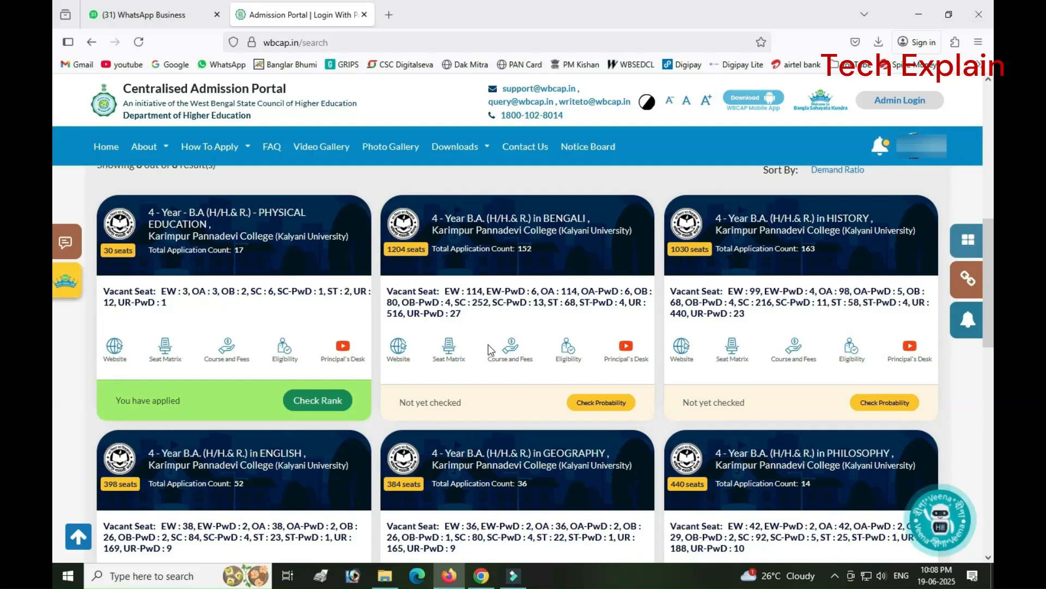
- Check the probability for B.A. in Bengali, add it with minors Physical Education and History as preference 2, and continue searching
{"action": "left_click", "coordinate": [579, 403]}
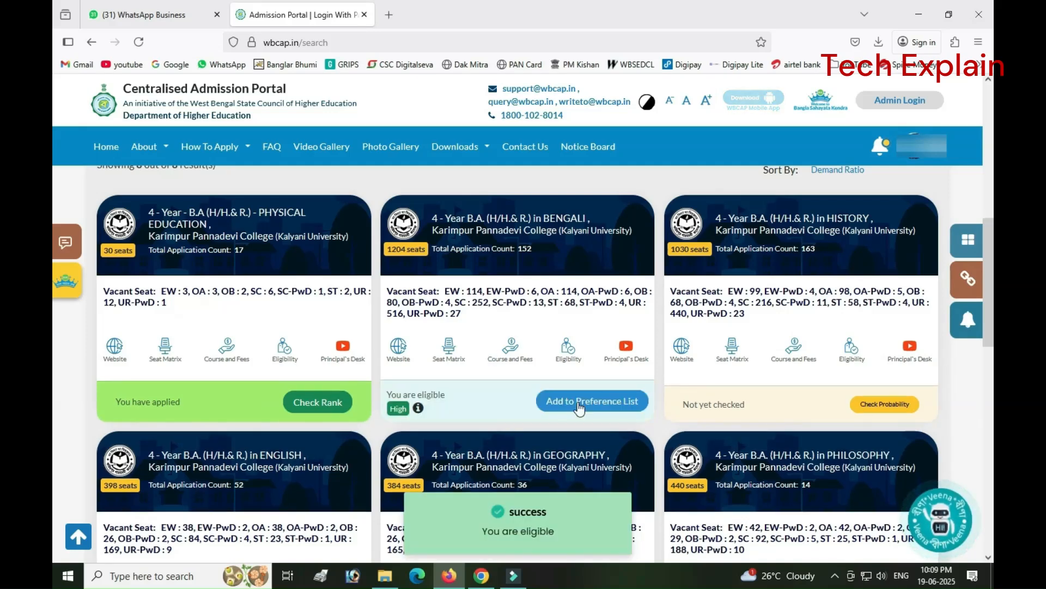
{"action": "left_click", "coordinate": [579, 404]}
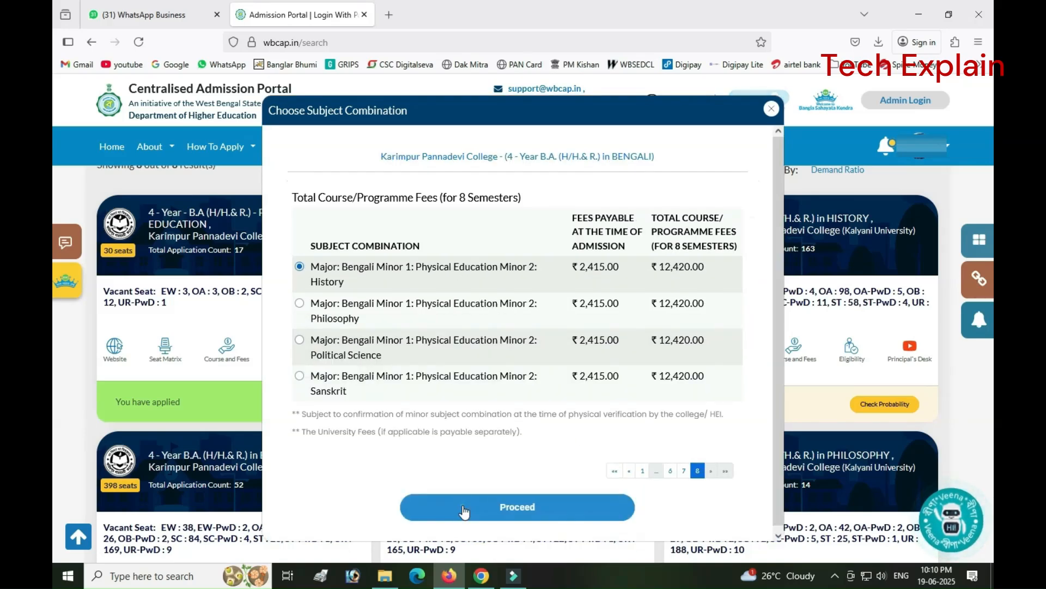
{"action": "left_click", "coordinate": [463, 502]}
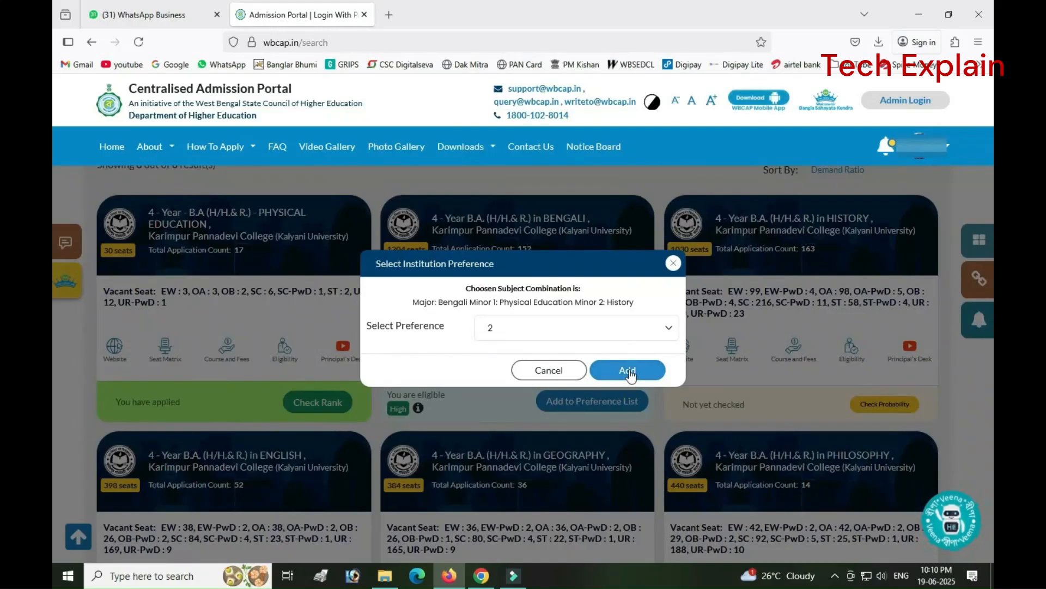
{"action": "left_click", "coordinate": [629, 373]}
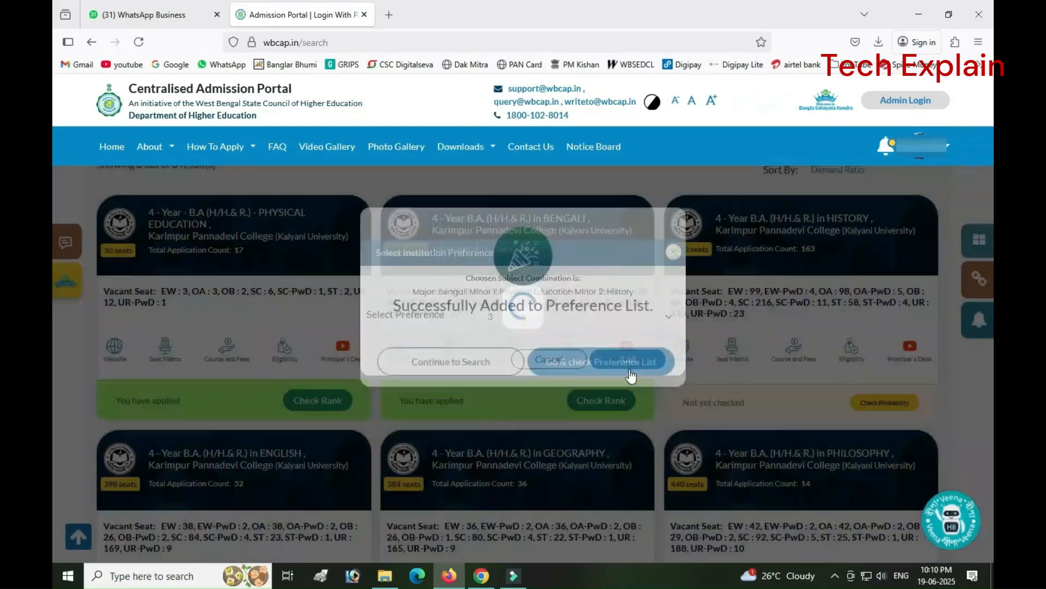
{"action": "left_click", "coordinate": [455, 383]}
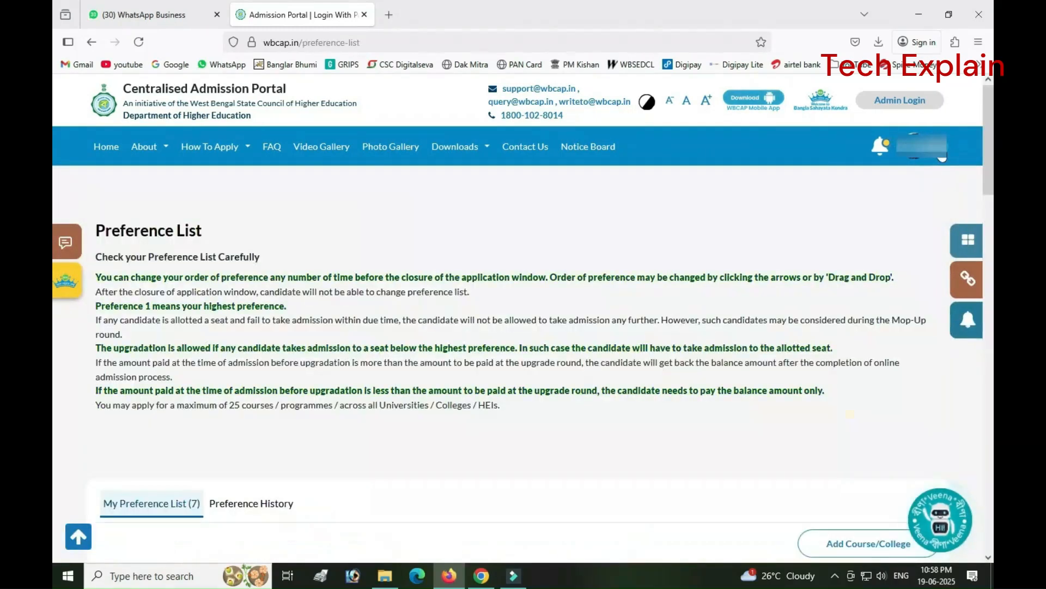
- Go to the applicant's dashboard and save the list of seven course preferences
{"action": "left_click", "coordinate": [921, 145]}
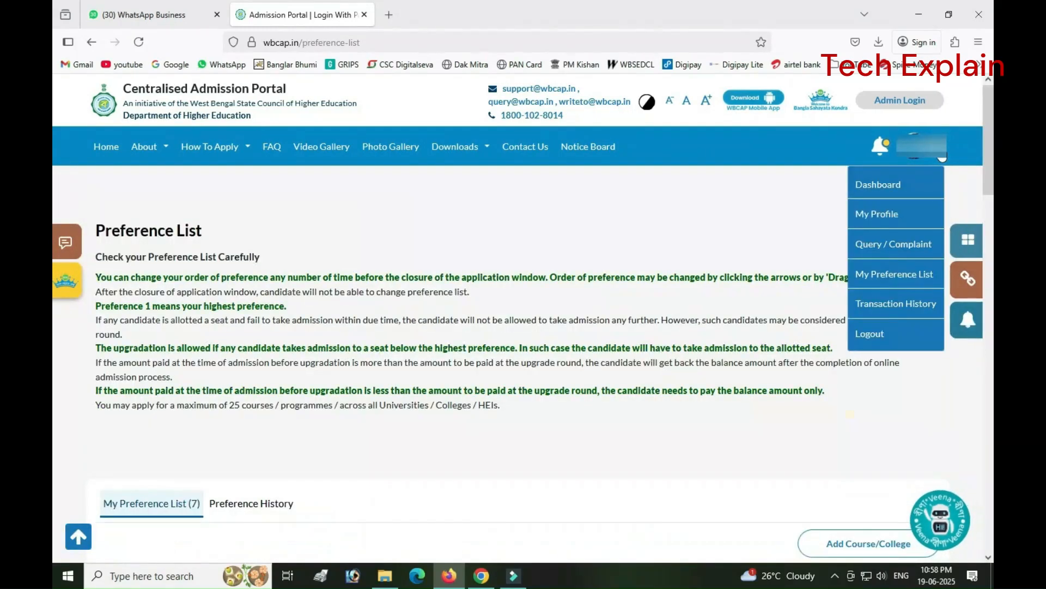
{"action": "left_click", "coordinate": [889, 190]}
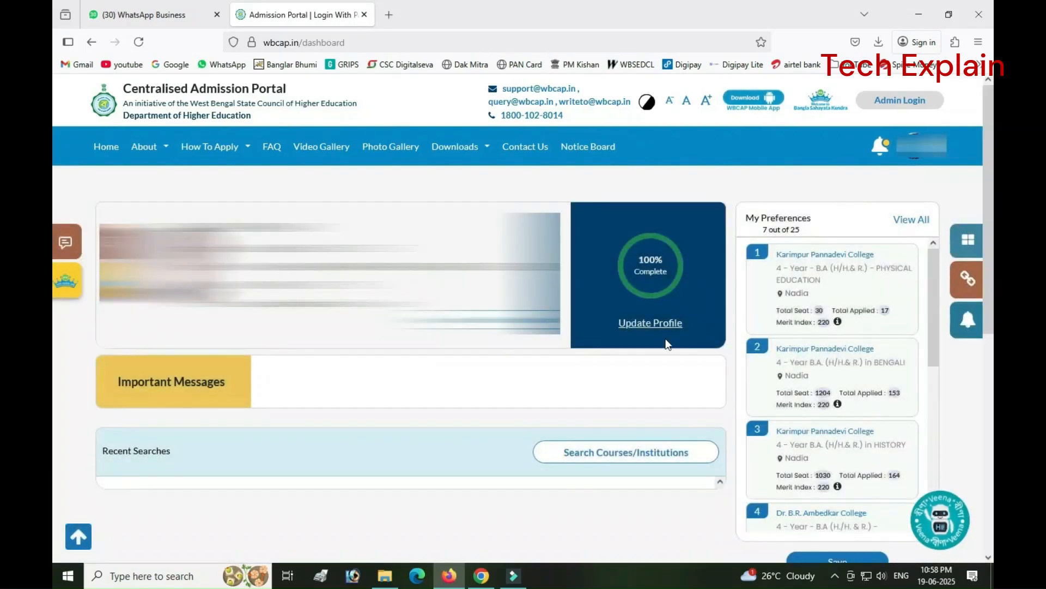
{"action": "scroll", "coordinate": [848, 327], "scroll_direction": "down", "scroll_amount": 3}
{"action": "left_click", "coordinate": [838, 428]}
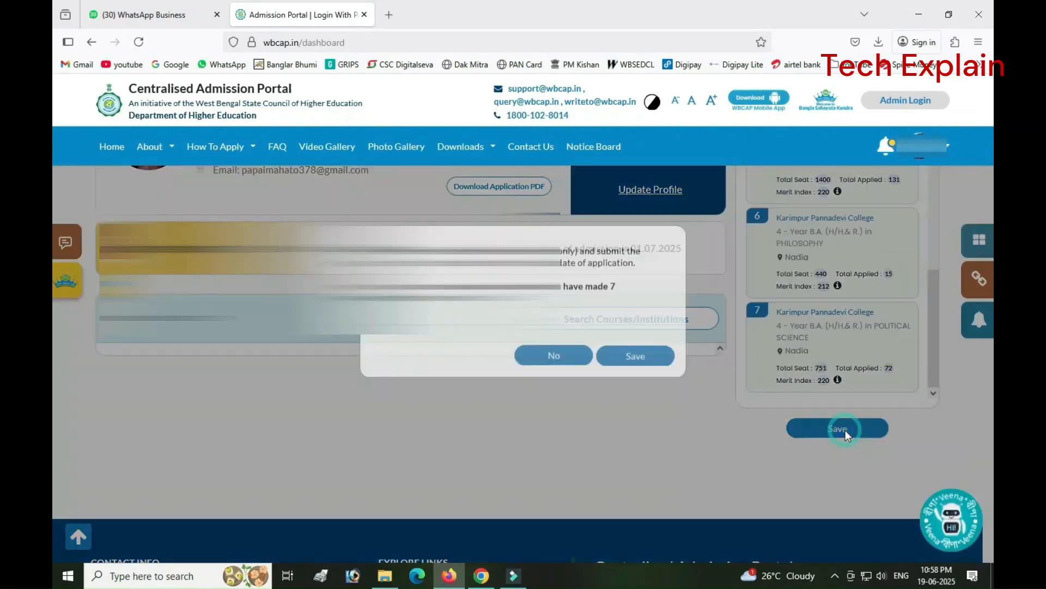
{"action": "key", "text": "ctrl+w"}
- Show the applicant's account options from the dashboard
{"action": "left_click", "coordinate": [921, 146]}
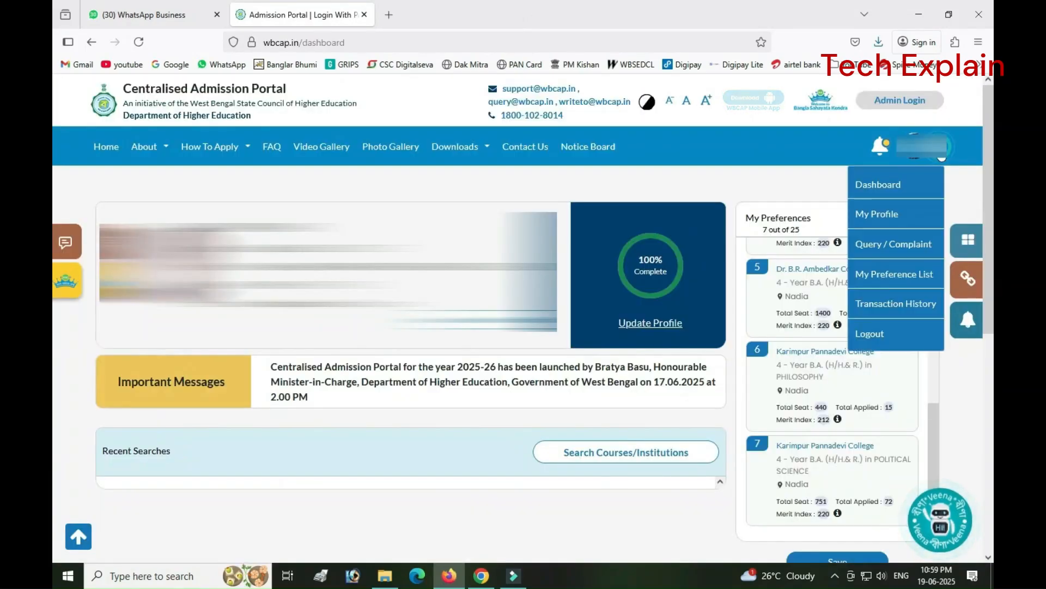